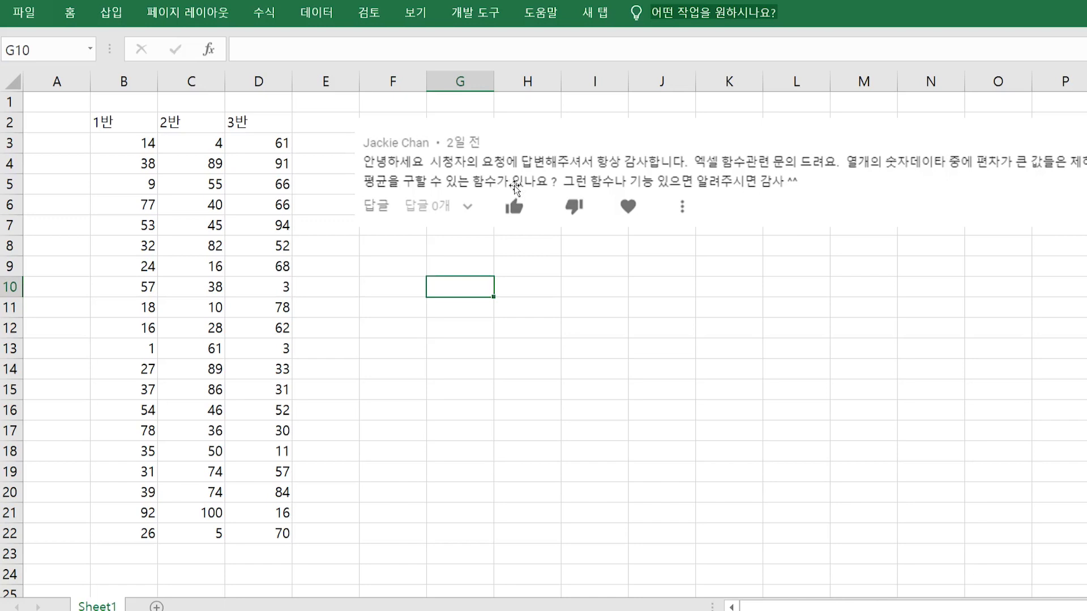
- Review the 1반, 2반 and 3반 score columns, from their headers down through row 22
{"action": "left_click_drag", "start_coordinate": [515, 187], "coordinate": [512, 182]}
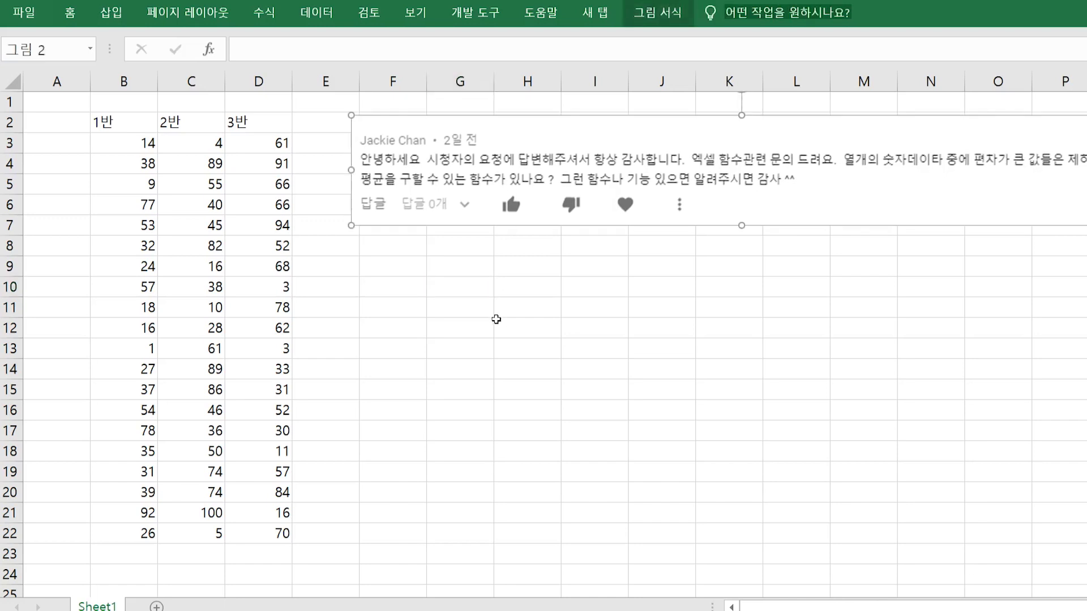
{"action": "left_click", "coordinate": [496, 321]}
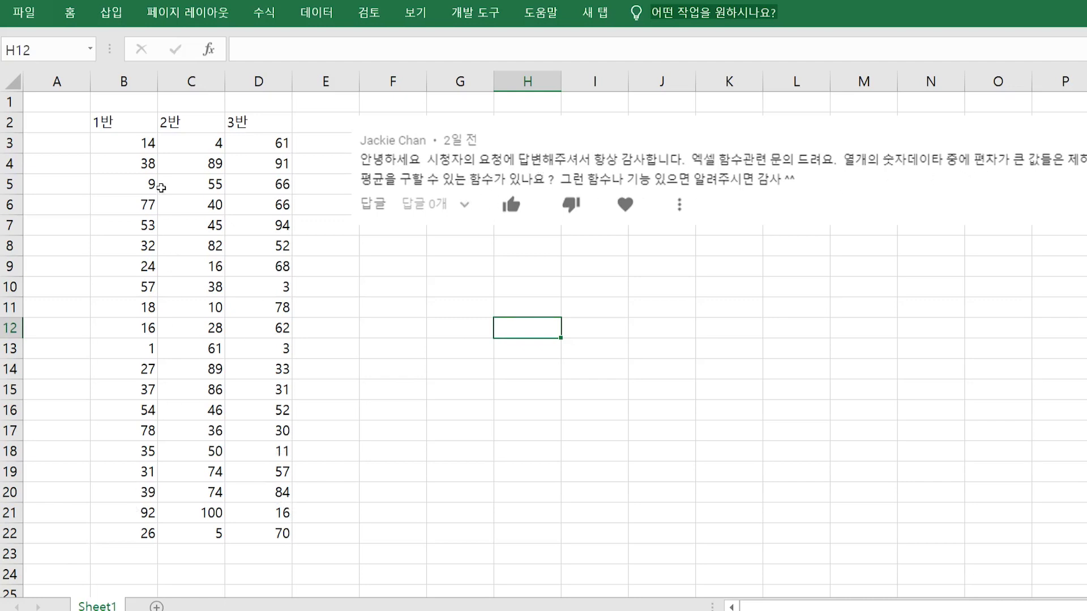
{"action": "left_click", "coordinate": [132, 126]}
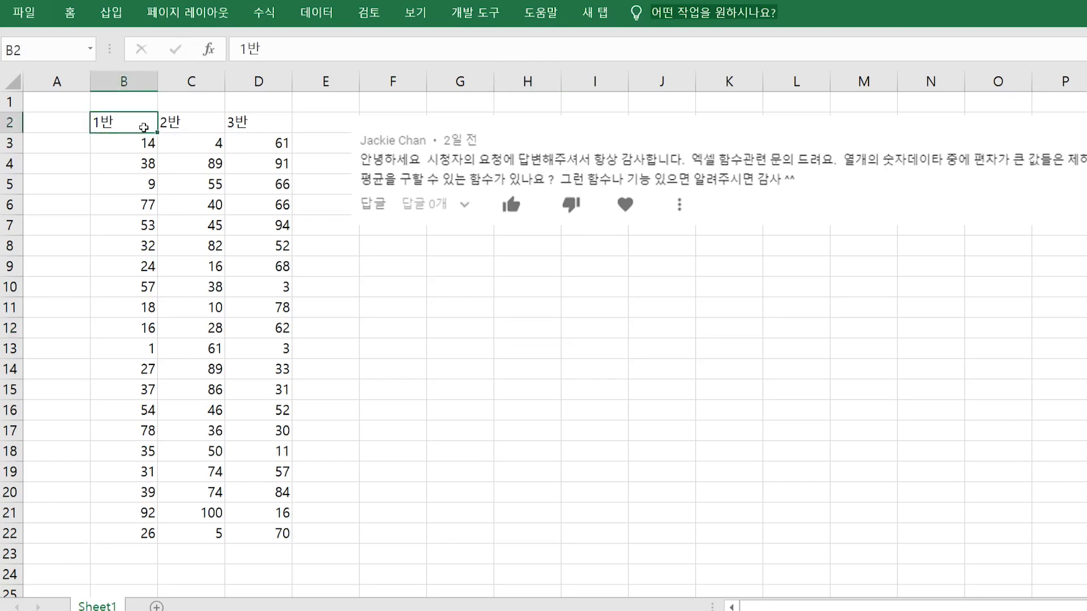
{"action": "left_click_drag", "start_coordinate": [140, 123], "coordinate": [139, 533]}
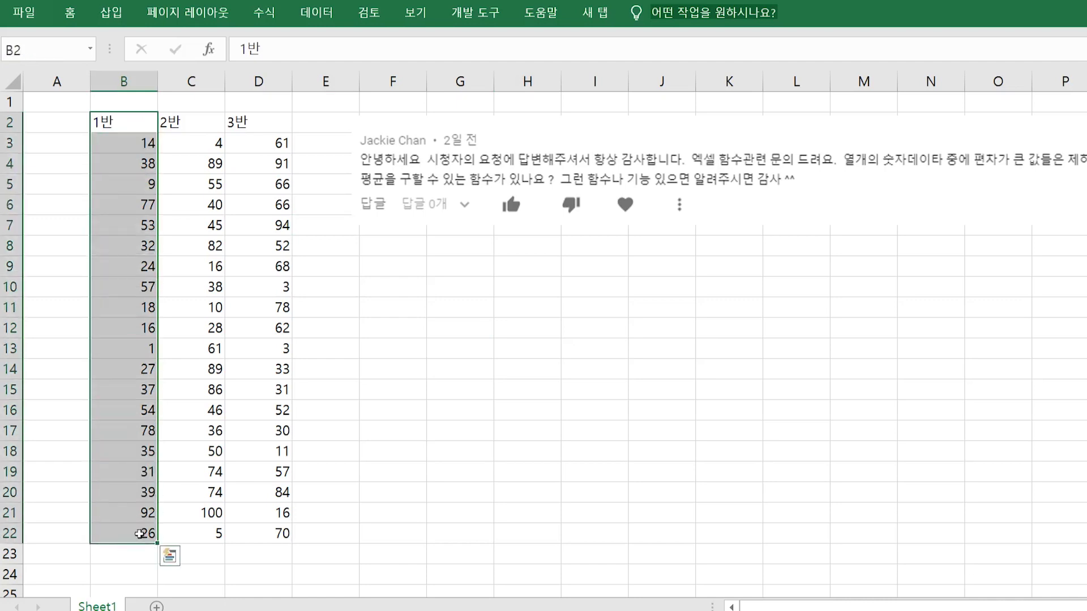
{"action": "left_click_drag", "start_coordinate": [208, 112], "coordinate": [214, 535]}
{"action": "left_click_drag", "start_coordinate": [271, 112], "coordinate": [265, 549]}
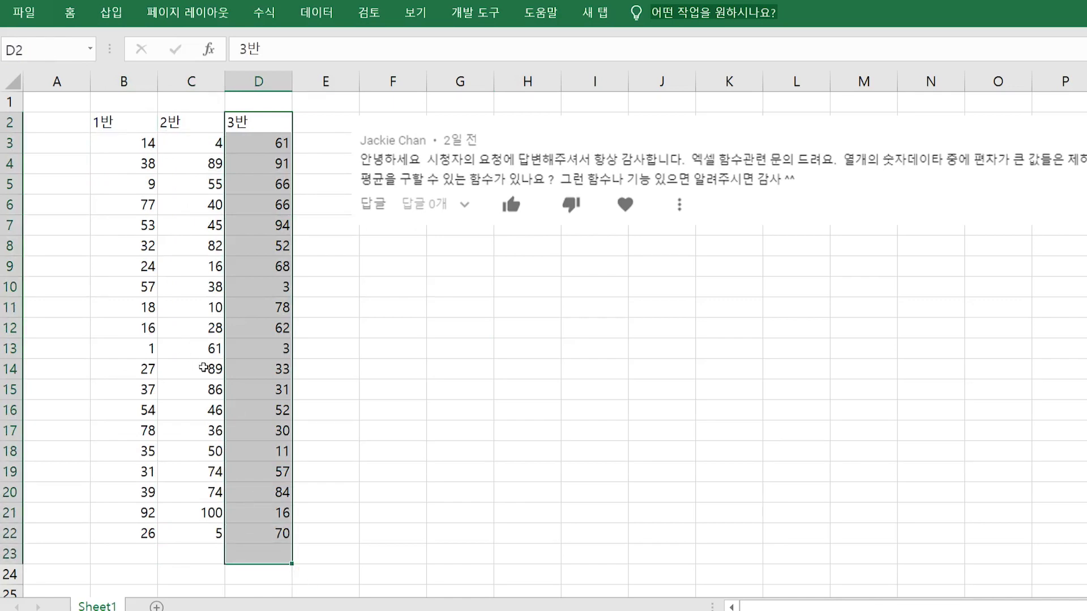
- Enter the label 평균 in cell A23 below the score table
{"action": "left_click", "coordinate": [86, 557]}
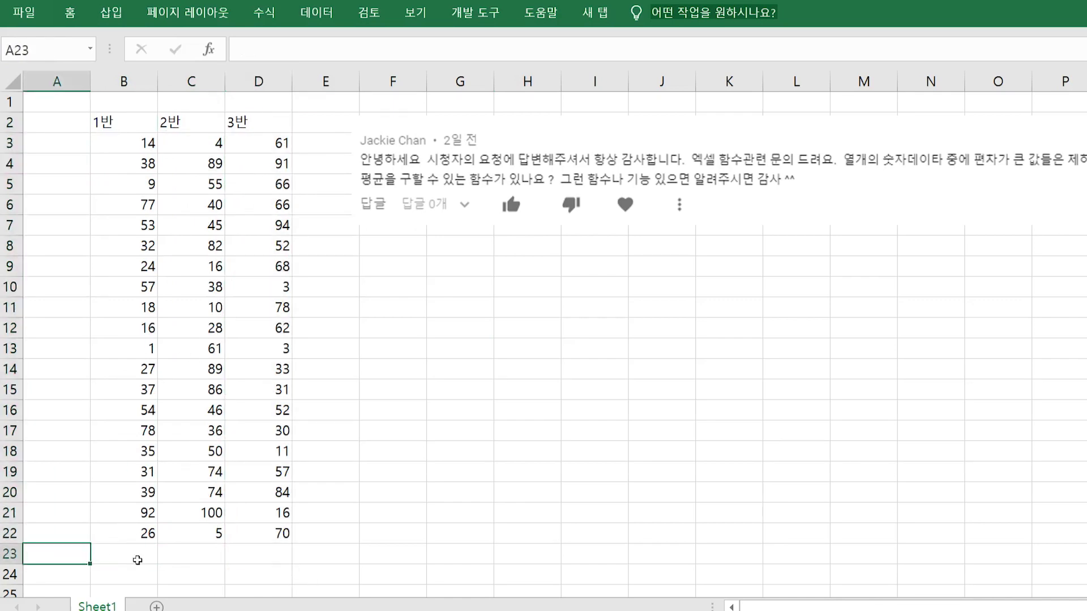
{"action": "type", "text": "평균"}
{"action": "key", "text": "Return"}
- Calculate the 1반 average in B23 with =AVERAGE(B3:B22)
{"action": "left_click", "coordinate": [138, 559]}
{"action": "type", "text": "="}
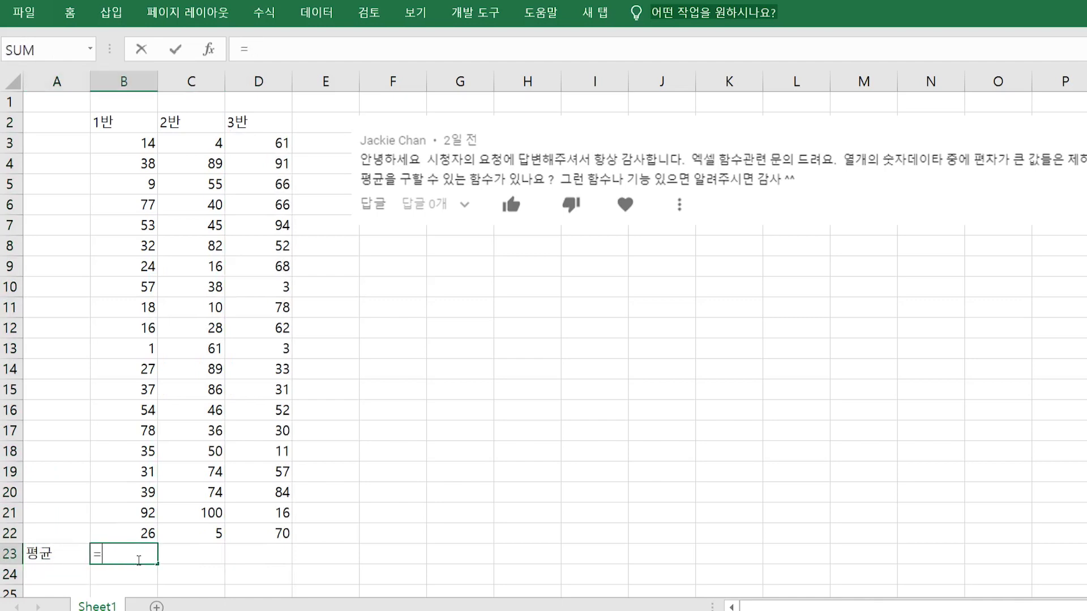
{"action": "type", "text": "avera"}
{"action": "key", "text": "Tab"}
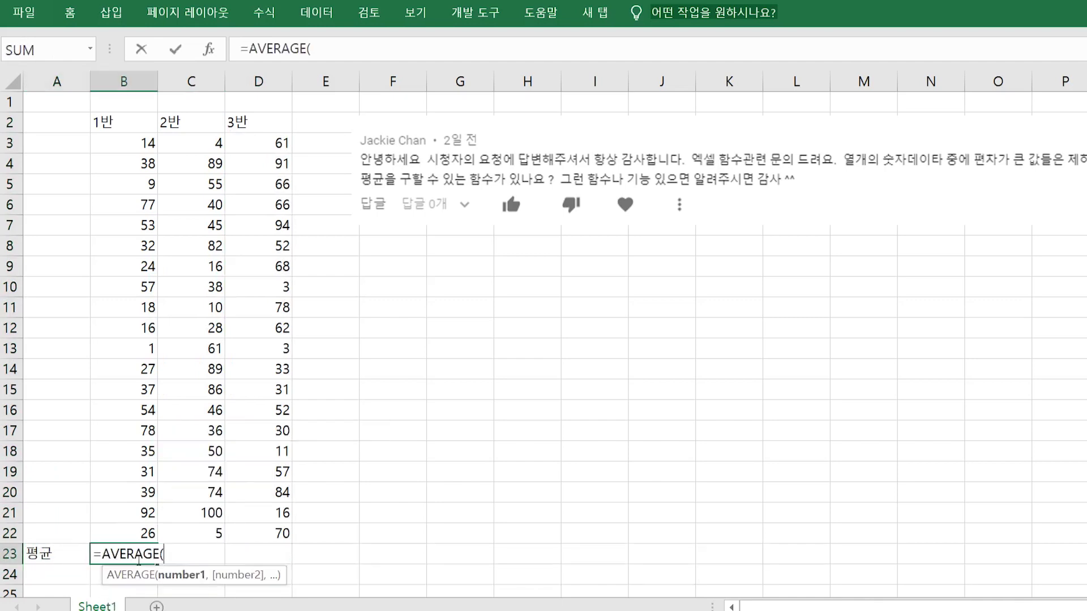
{"action": "left_click_drag", "start_coordinate": [145, 144], "coordinate": [125, 532]}
{"action": "type", "text": ")"}
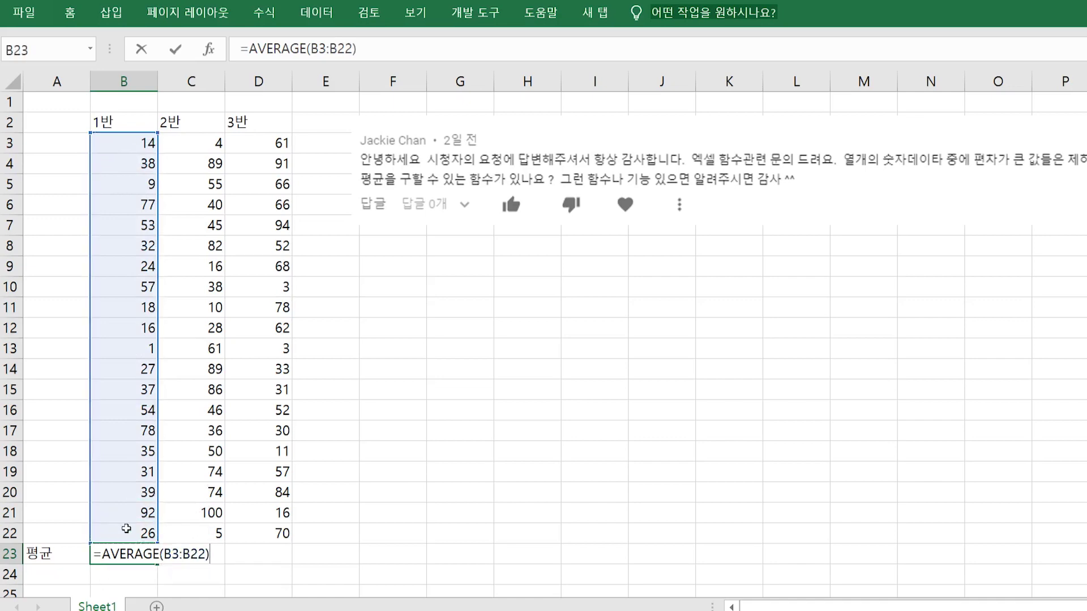
{"action": "key", "text": "Return"}
- Copy the average formula from B23 into C23 and D23 for 2반 and 3반
{"action": "key", "text": "Up"}
{"action": "left_click", "coordinate": [190, 549]}
{"action": "key", "text": "ctrl+v"}
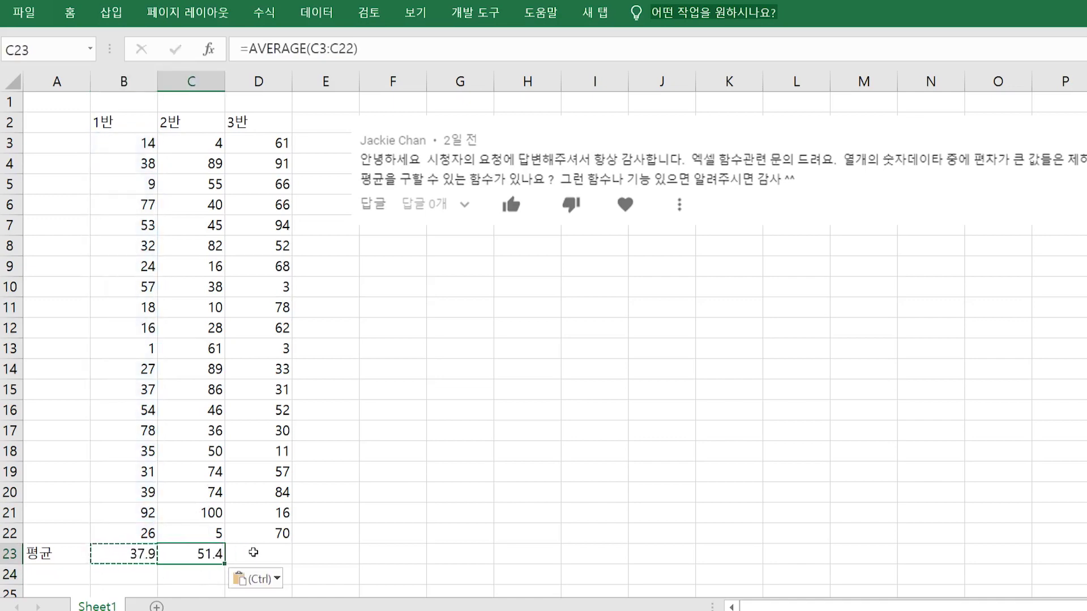
{"action": "left_click", "coordinate": [283, 553]}
{"action": "key", "text": "ctrl+v"}
- Compare the averages of the three classes in row 23, checking the 2반 scores against the 3반 average
{"action": "left_click", "coordinate": [138, 561]}
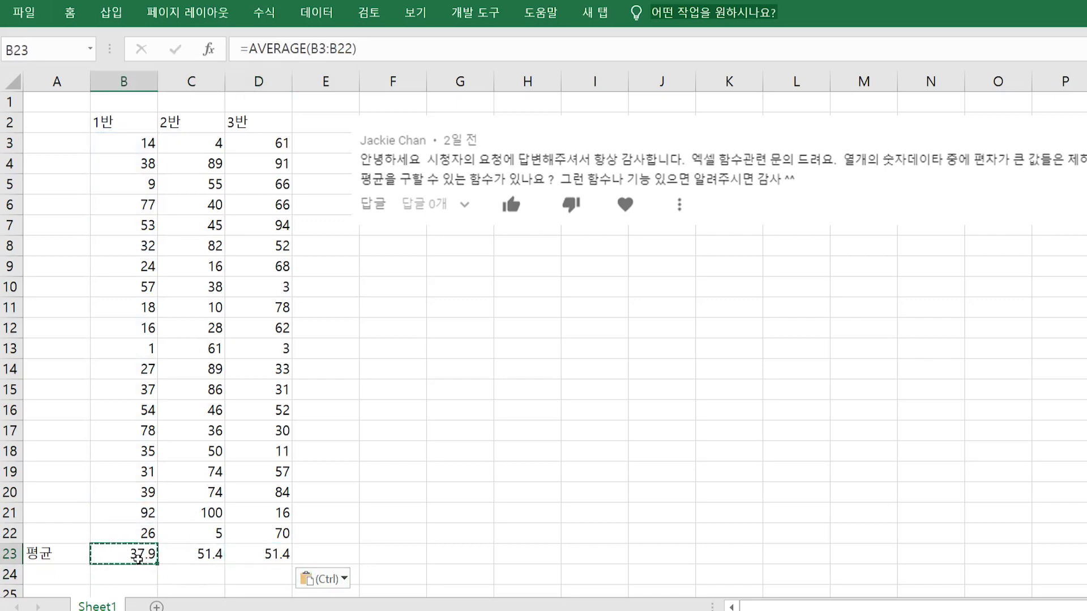
{"action": "left_click", "coordinate": [205, 559]}
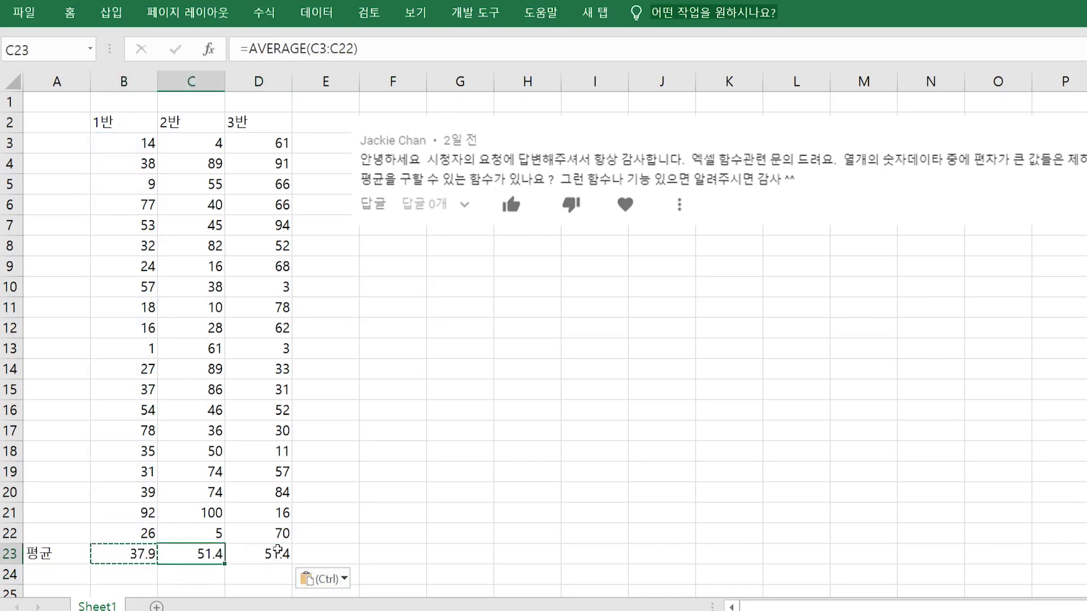
{"action": "left_click", "coordinate": [276, 553]}
{"action": "left_click_drag", "start_coordinate": [214, 553], "coordinate": [257, 550]}
{"action": "left_click", "coordinate": [139, 554]}
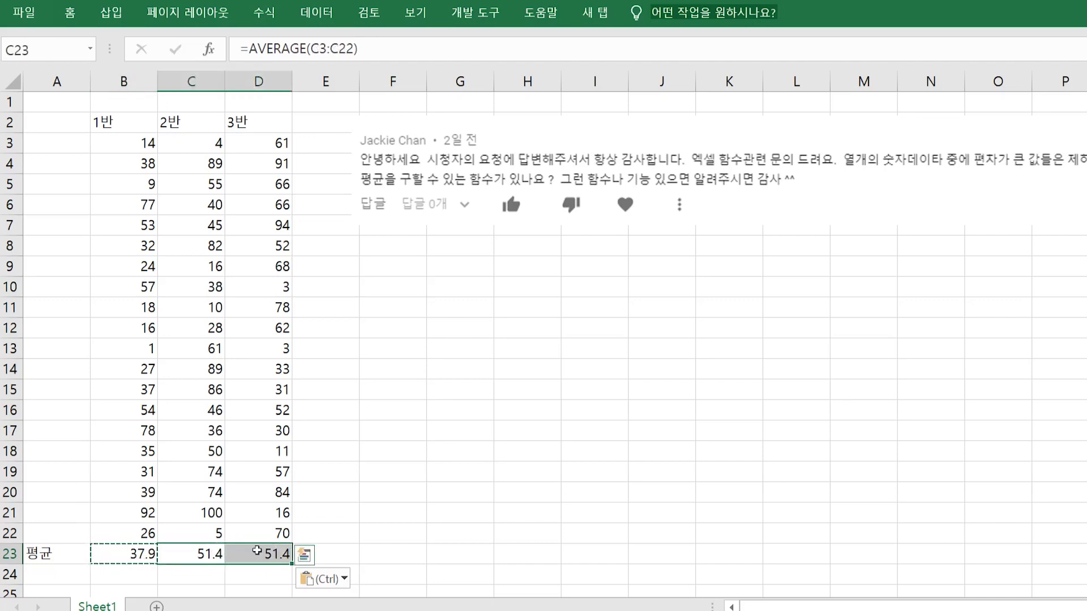
{"action": "left_click", "coordinate": [229, 554]}
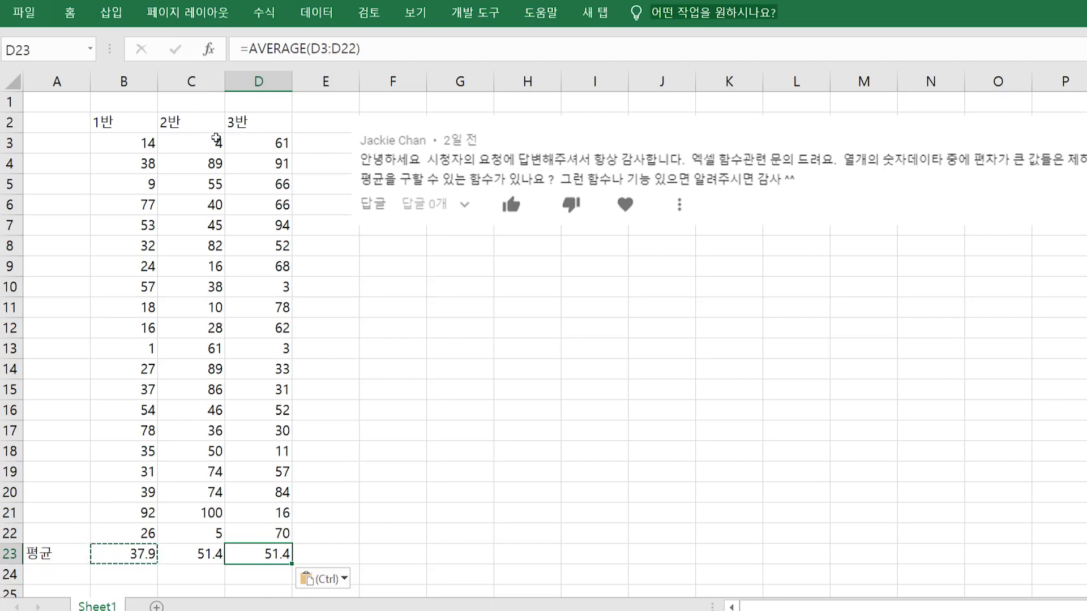
{"action": "left_click_drag", "start_coordinate": [216, 142], "coordinate": [204, 533]}
{"action": "left_click", "coordinate": [208, 553]}
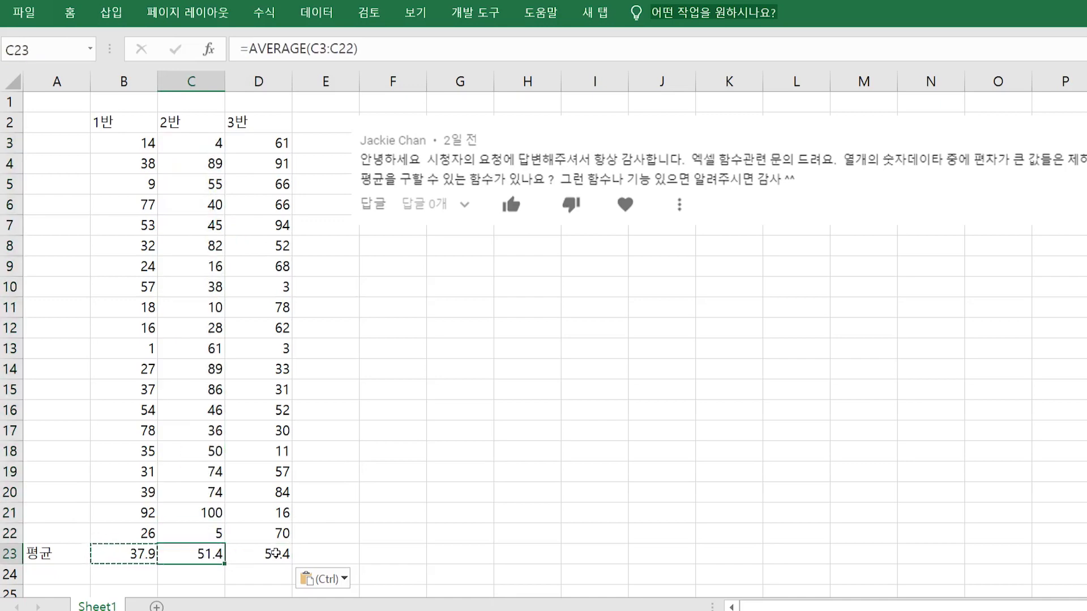
{"action": "left_click", "coordinate": [267, 553]}
{"action": "scroll", "coordinate": [209, 552], "scroll_direction": "down", "scroll_amount": 1}
{"action": "scroll", "coordinate": [213, 539], "scroll_direction": "up", "scroll_amount": 1}
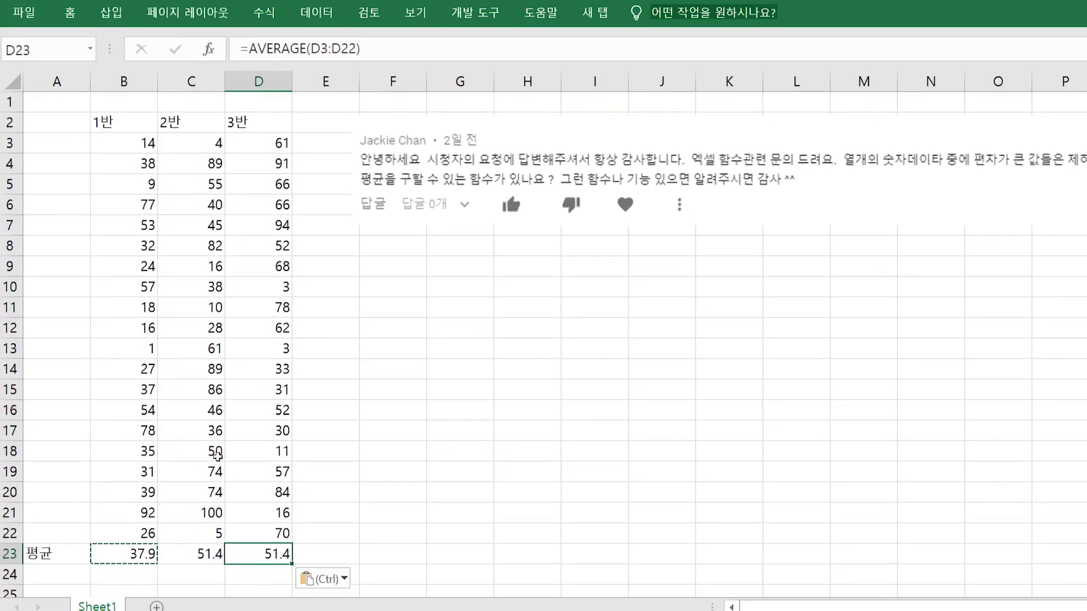
- Enter the label 표준편차 in cell A24 below the 평균 label
{"action": "scroll", "coordinate": [218, 456], "scroll_direction": "down", "scroll_amount": 1}
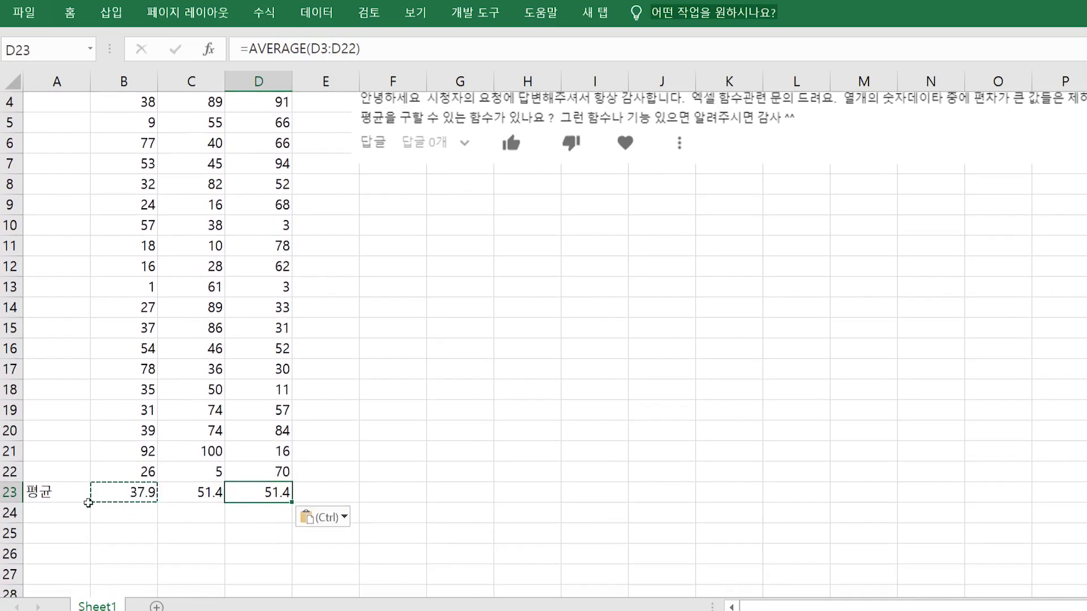
{"action": "left_click", "coordinate": [61, 506]}
{"action": "type", "text": "vyw"}
{"action": "key", "text": "BackSpace"}
{"action": "key", "text": "BackSpace"}
{"action": "key", "text": "BackSpace"}
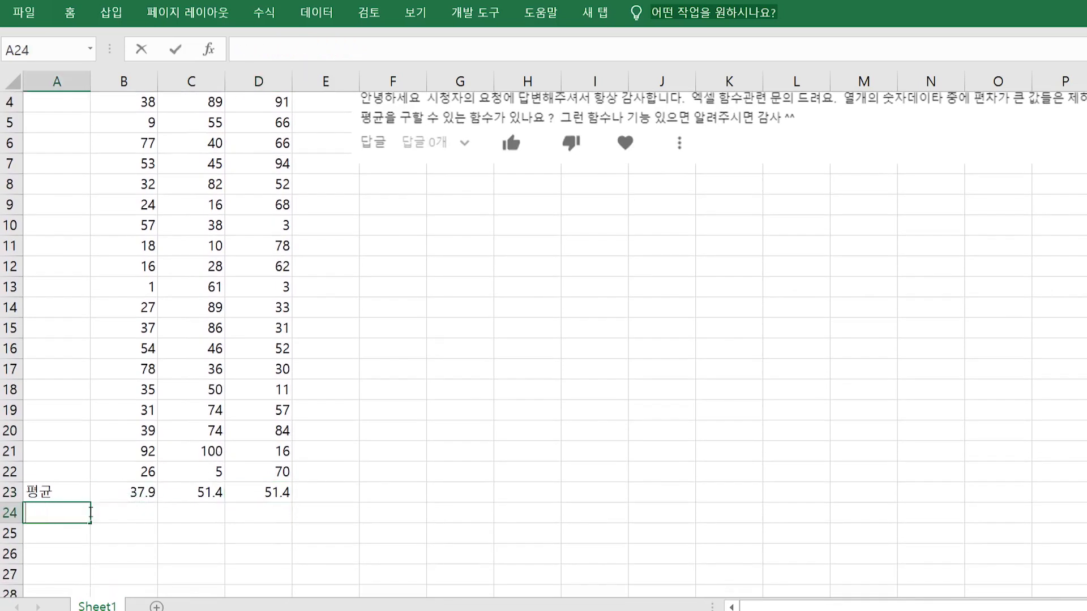
{"action": "type", "text": "표준편차"}
{"action": "key", "text": "Return"}
- Calculate the 1반 population standard deviation in B24 with =STDEV.P(B3:B22)
{"action": "left_click", "coordinate": [92, 514]}
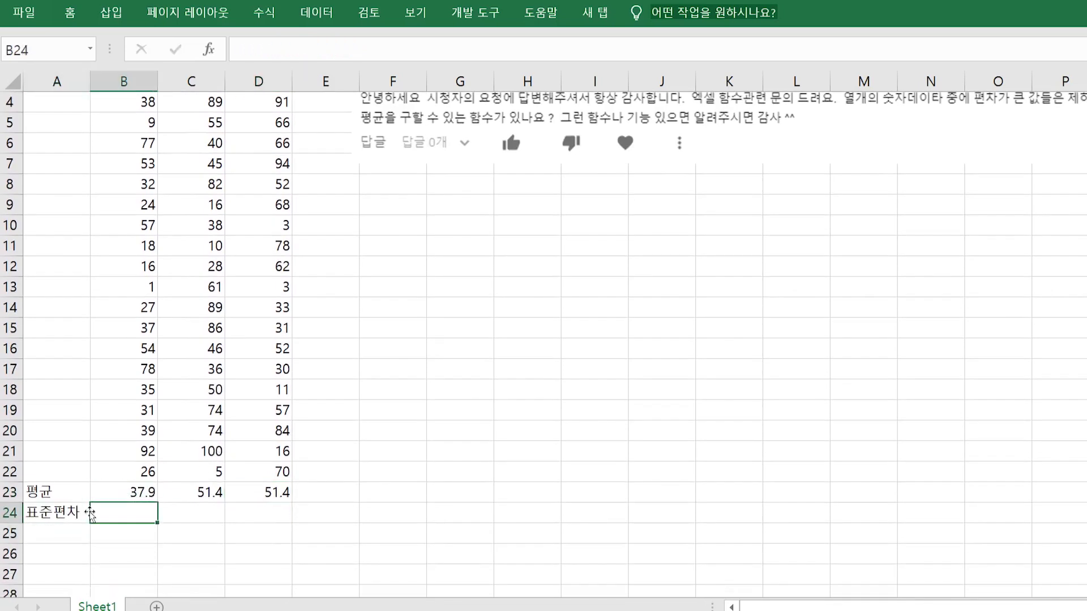
{"action": "type", "text": "=std"}
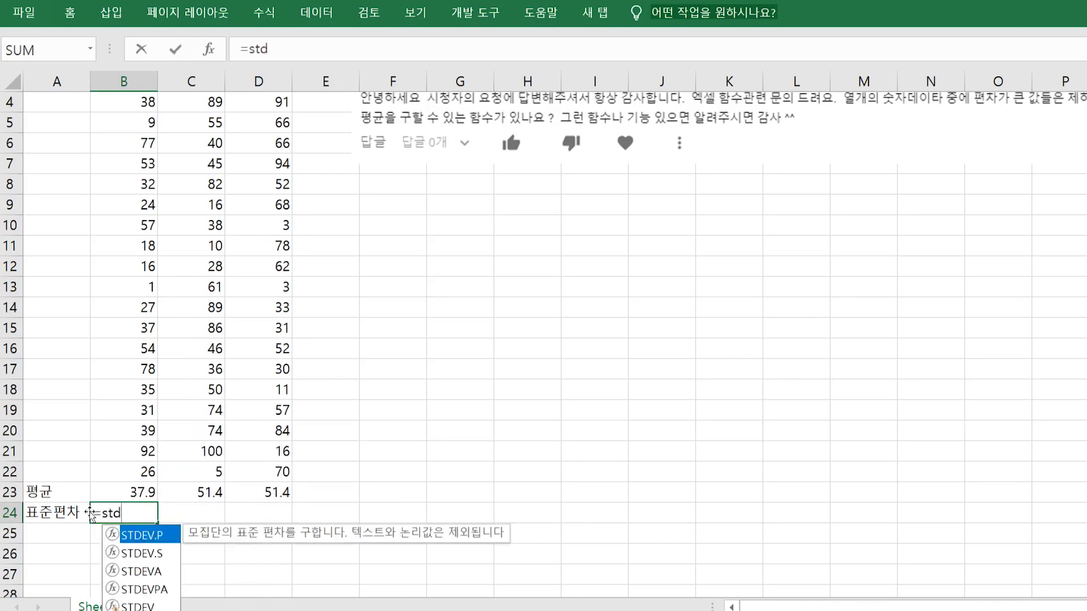
{"action": "key", "text": "Tab"}
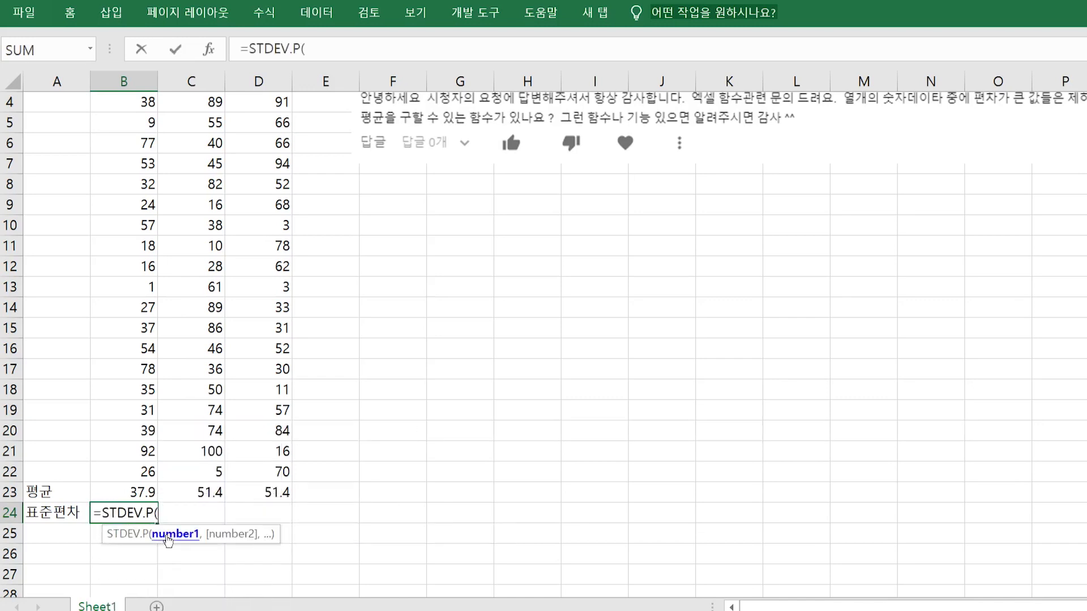
{"action": "scroll", "coordinate": [140, 142], "scroll_direction": "up", "scroll_amount": 1}
{"action": "left_click_drag", "start_coordinate": [140, 142], "coordinate": [152, 538]}
{"action": "key", "text": "Return"}
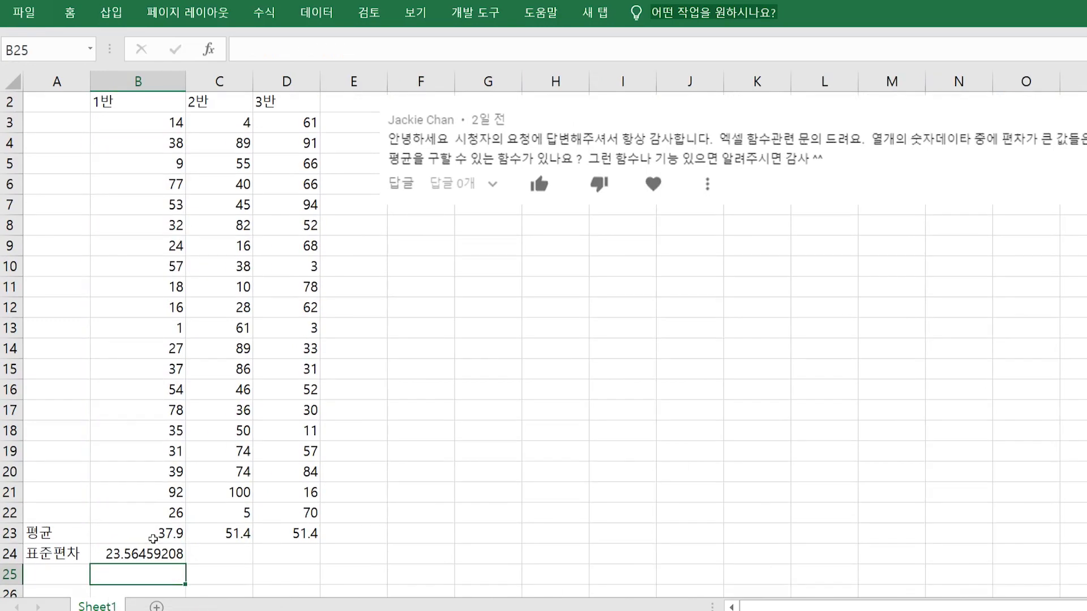
- Copy the standard deviation formula from B24 into C24 and D24 for 2반 and 3반
{"action": "left_click", "coordinate": [152, 553]}
{"action": "key", "text": "ctrl+c"}
{"action": "left_click", "coordinate": [238, 553]}
{"action": "key", "text": "ctrl+v"}
{"action": "left_click", "coordinate": [300, 553]}
{"action": "key", "text": "ctrl+v"}
{"action": "key", "text": "Escape"}
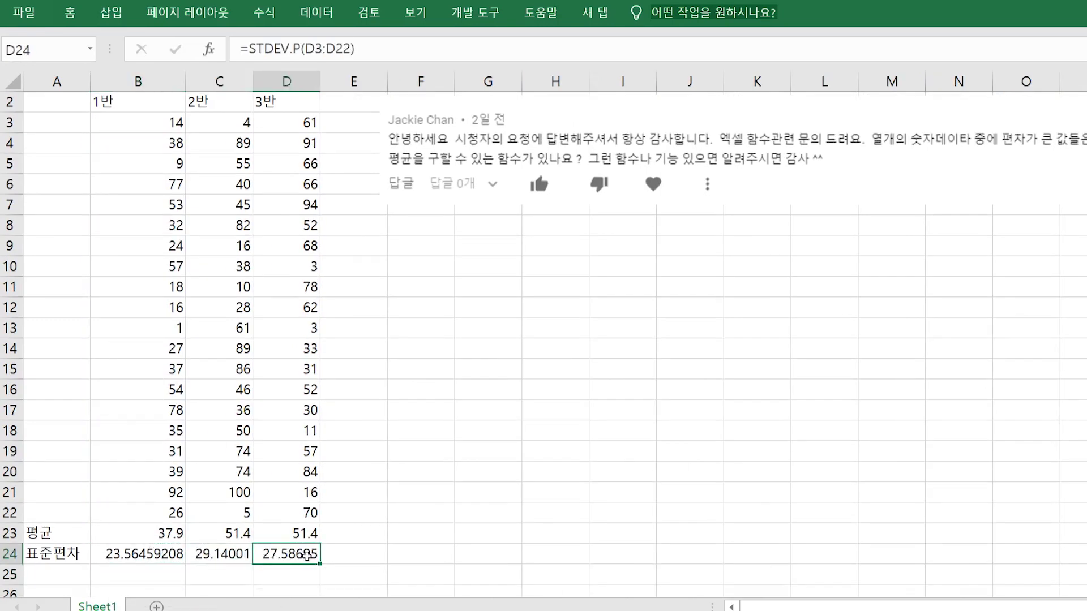
- Compare the averages and standard deviations of 2반 and 3반 in rows 23 and 24
{"action": "left_click", "coordinate": [225, 554]}
{"action": "left_click", "coordinate": [229, 536]}
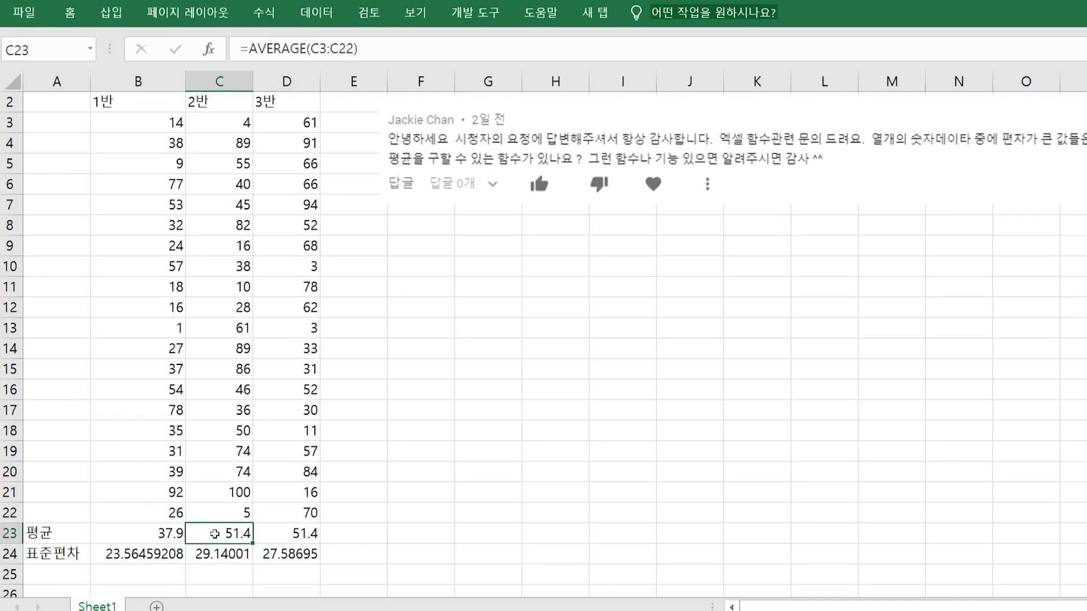
{"action": "scroll", "coordinate": [227, 524], "scroll_direction": "up", "scroll_amount": 1}
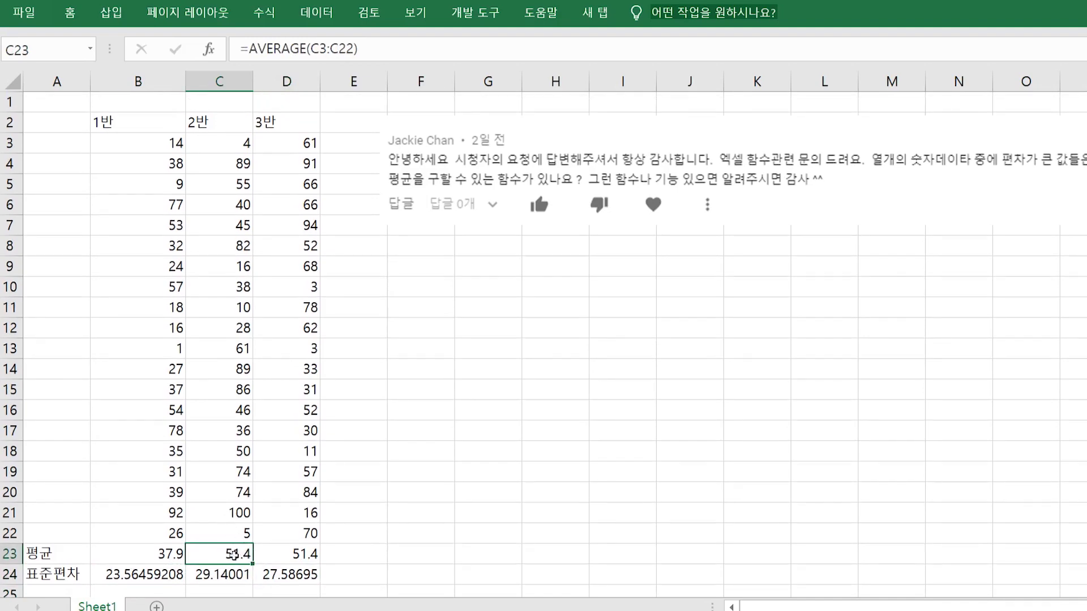
{"action": "key", "text": "Up"}
{"action": "key", "text": "Up"}
{"action": "key", "text": "Up"}
{"action": "key", "text": "Up"}
{"action": "key", "text": "Up"}
{"action": "key", "text": "Up"}
{"action": "key", "text": "Up"}
{"action": "key", "text": "Up"}
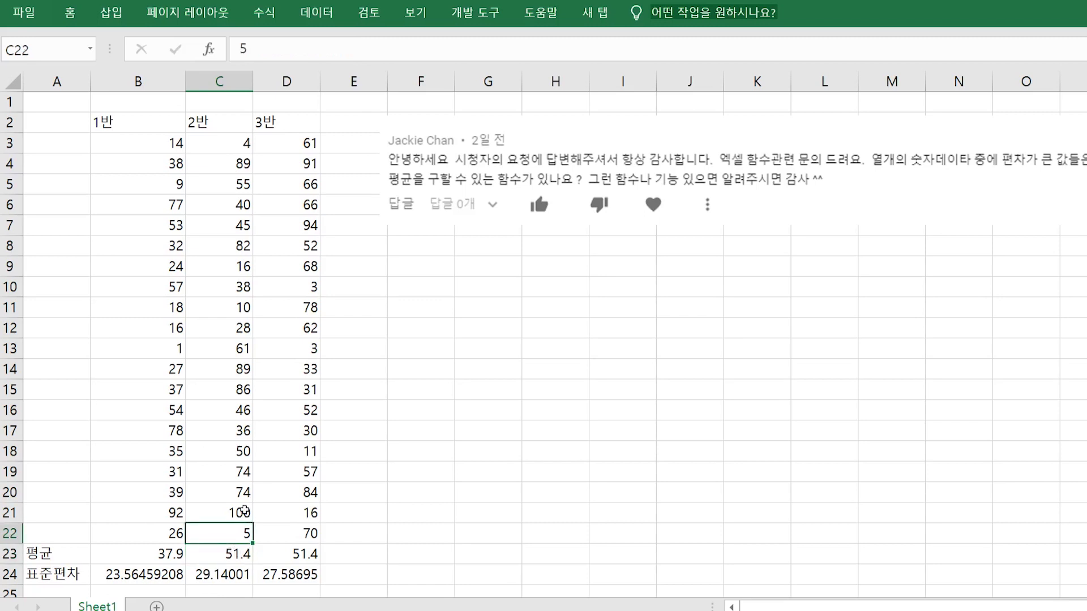
{"action": "left_click", "coordinate": [226, 575]}
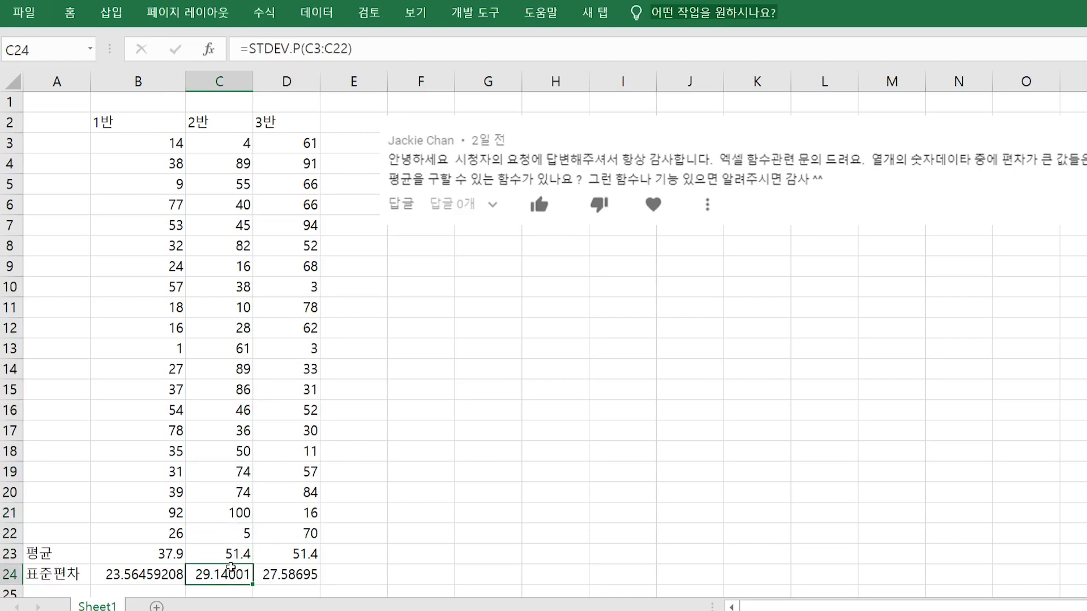
{"action": "left_click", "coordinate": [276, 575]}
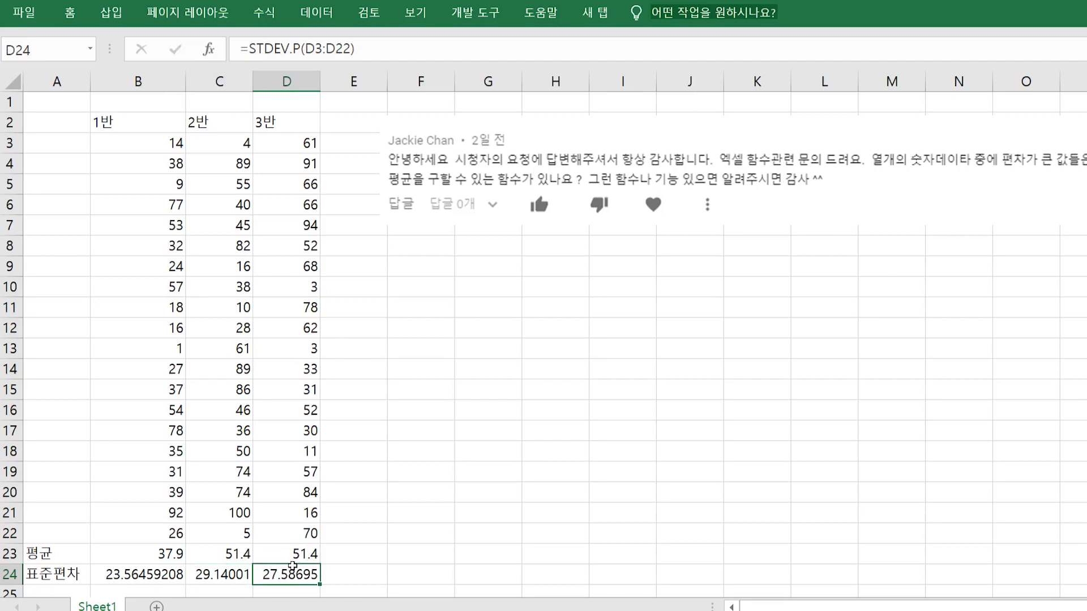
{"action": "left_click", "coordinate": [296, 555]}
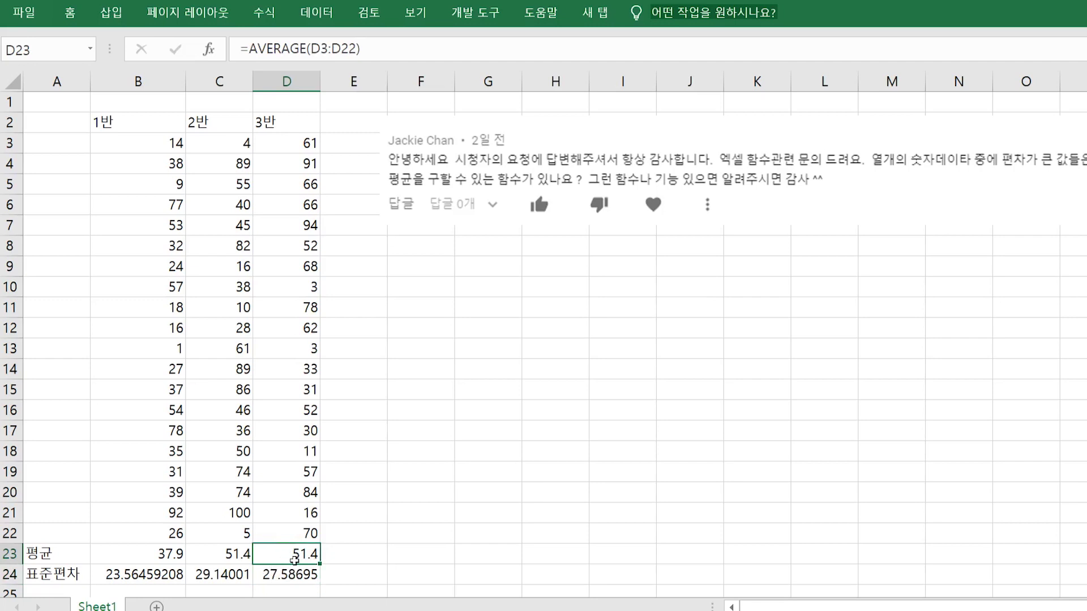
{"action": "left_click", "coordinate": [290, 577]}
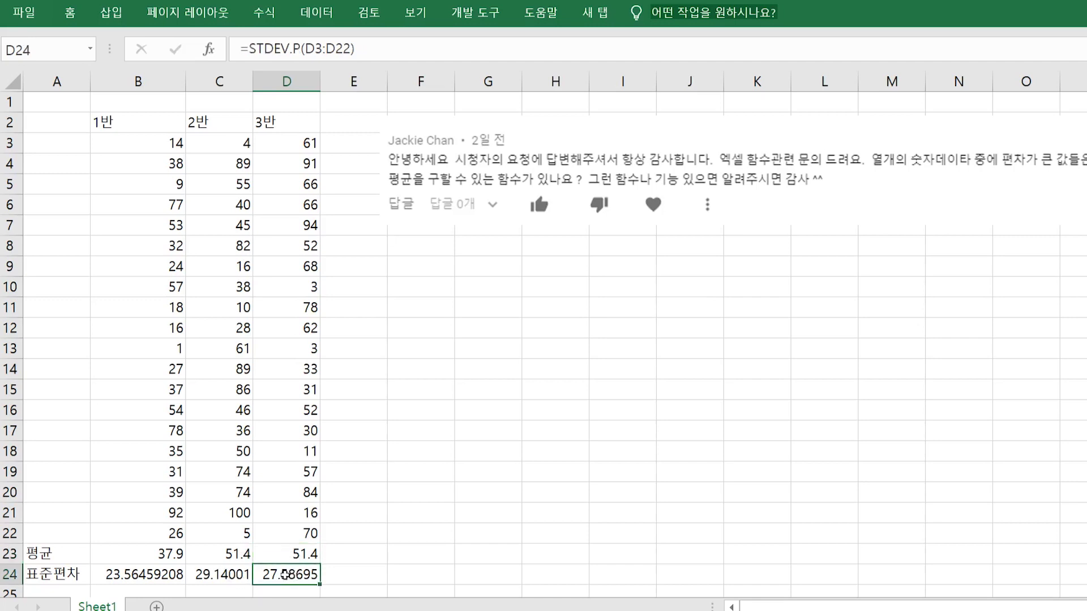
- Move the comment picture away from column E and calculate the 3반 deviations in E3:E22 by filling down =D3-$D$23
{"action": "left_click_drag", "start_coordinate": [526, 180], "coordinate": [590, 166]}
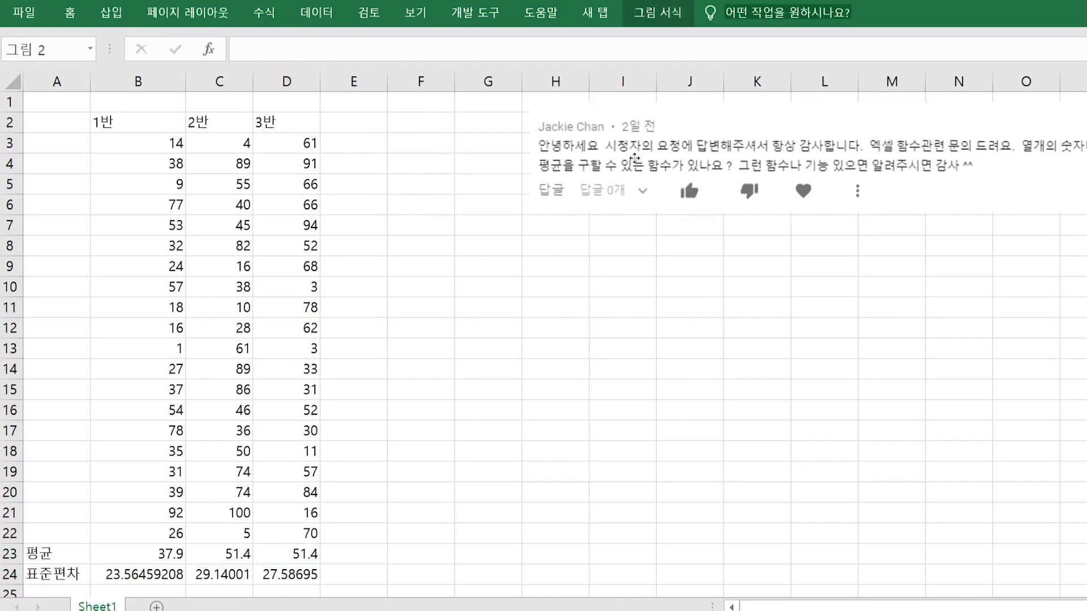
{"action": "left_click", "coordinate": [381, 137]}
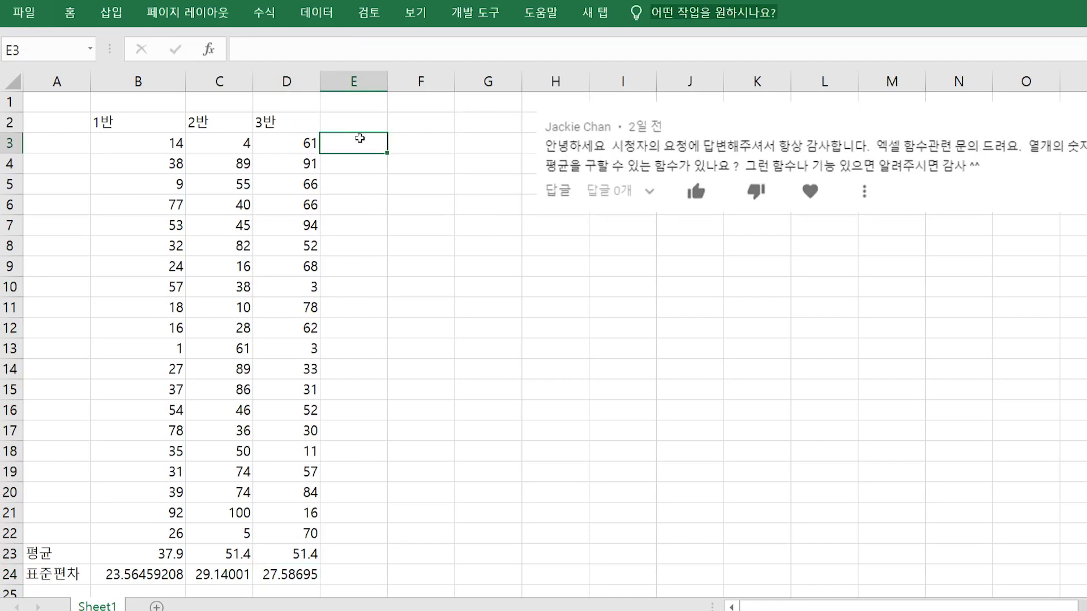
{"action": "type", "text": "="}
{"action": "left_click", "coordinate": [305, 144]}
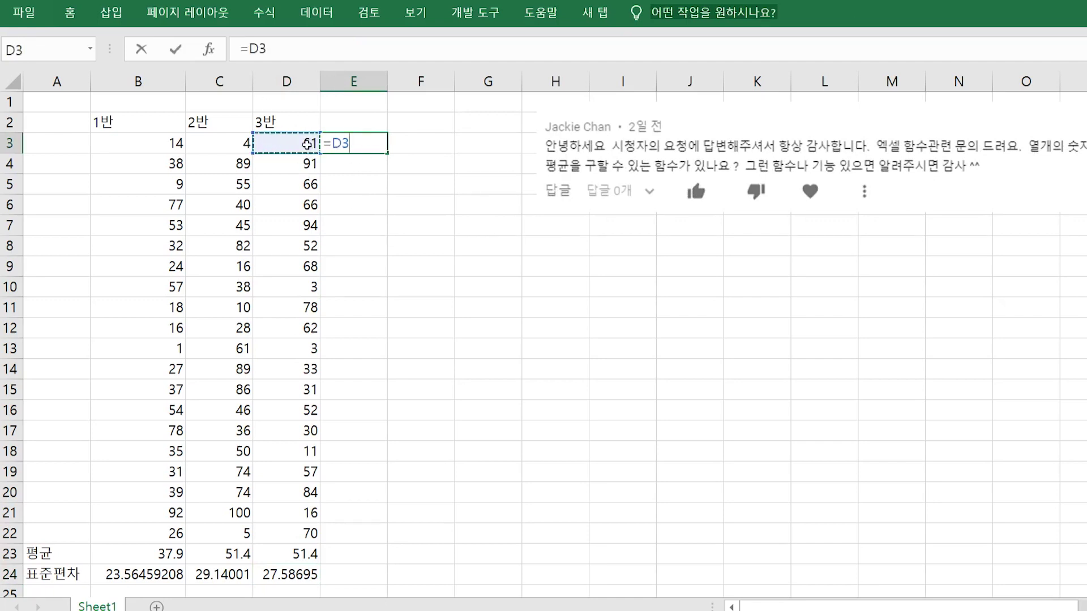
{"action": "type", "text": "-"}
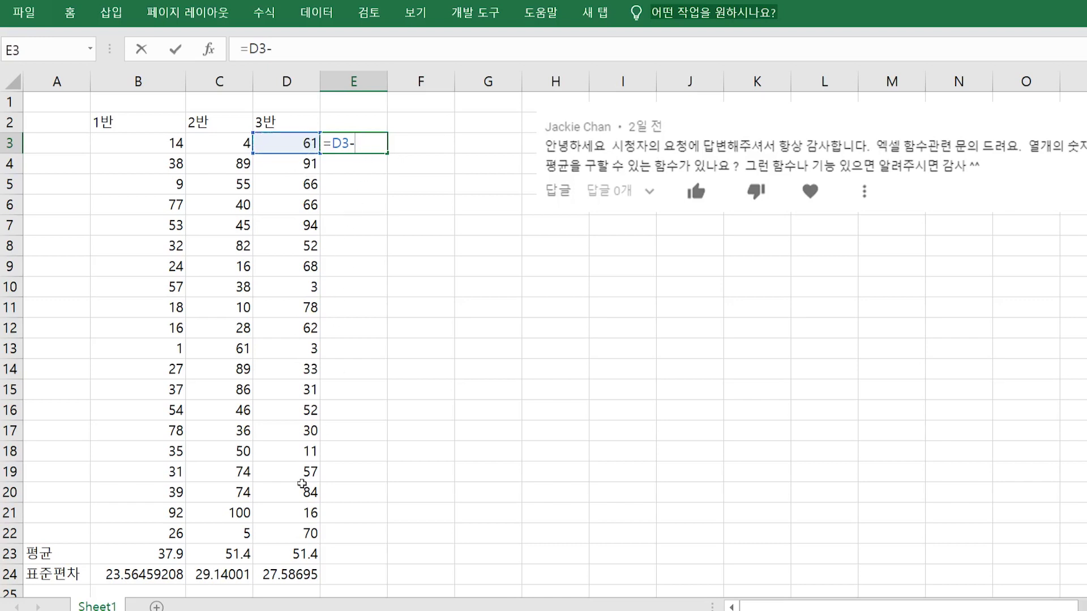
{"action": "left_click", "coordinate": [292, 552]}
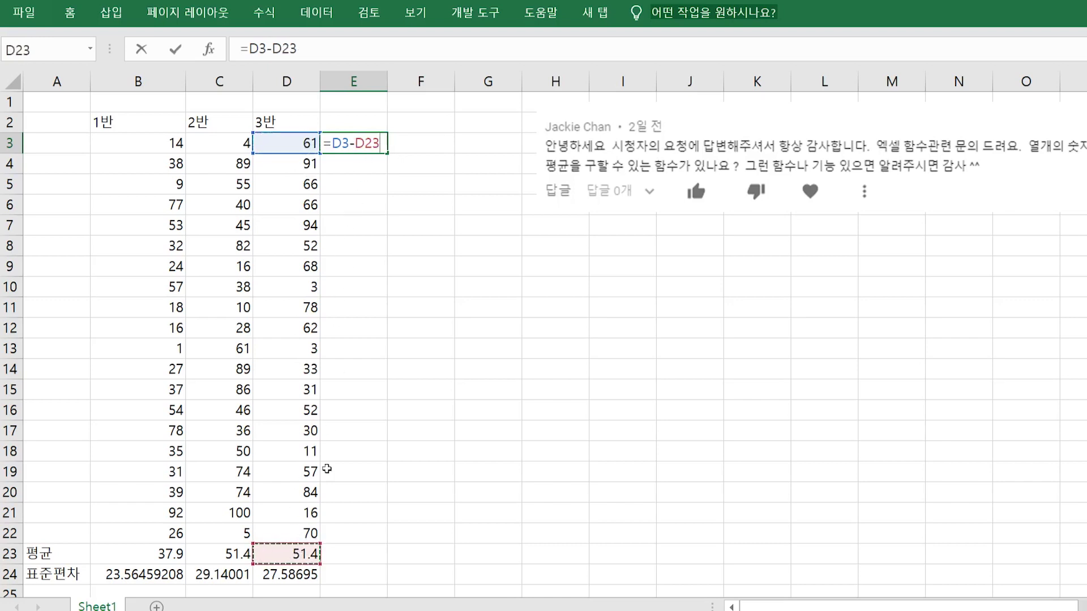
{"action": "left_click_drag", "start_coordinate": [355, 142], "coordinate": [383, 157]}
{"action": "key", "text": "F4"}
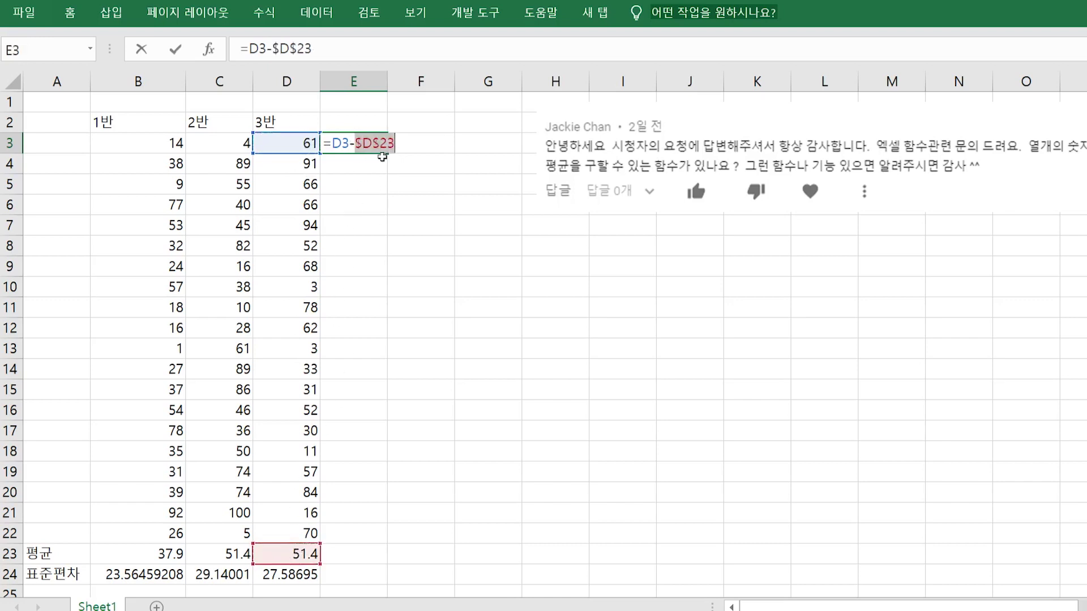
{"action": "key", "text": "Return"}
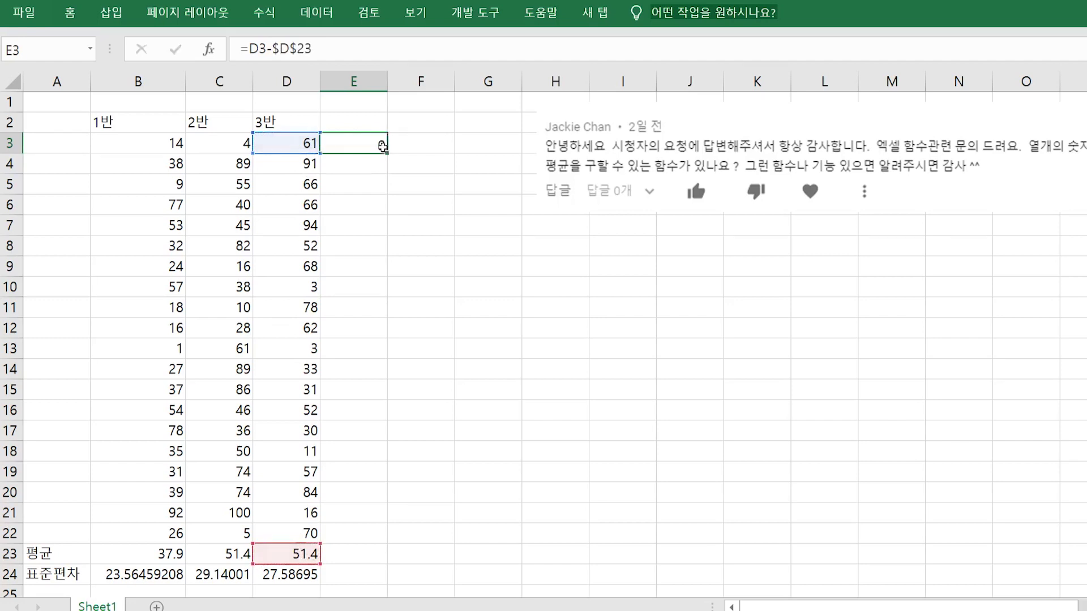
{"action": "left_click", "coordinate": [376, 145]}
{"action": "left_click_drag", "start_coordinate": [388, 152], "coordinate": [385, 541]}
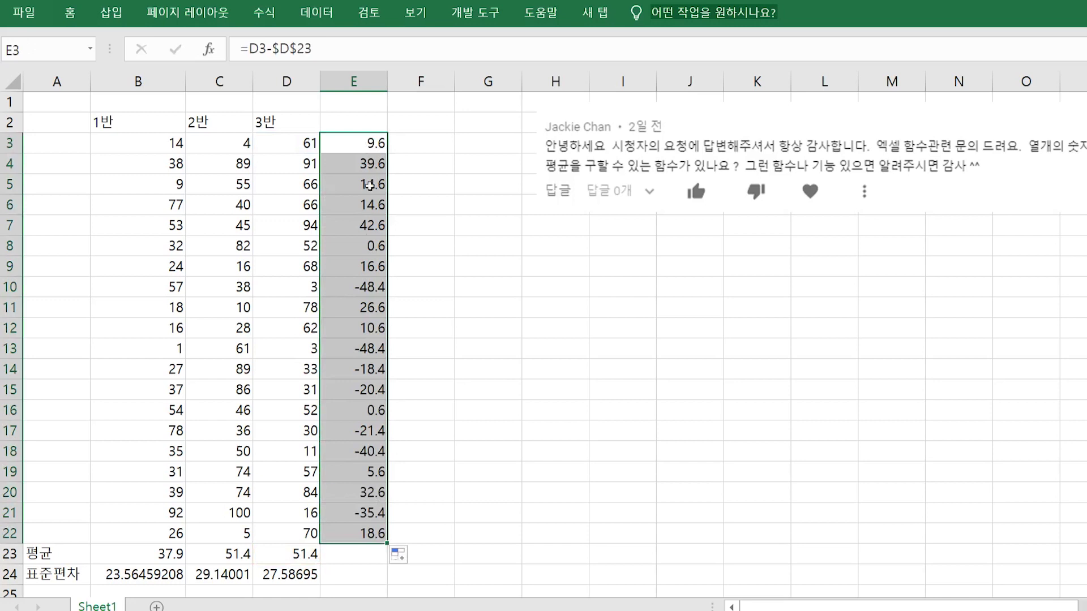
- Examine the positive and negative deviations in E3:E22 against the 3반 scores and their average in D23
{"action": "left_click", "coordinate": [376, 148]}
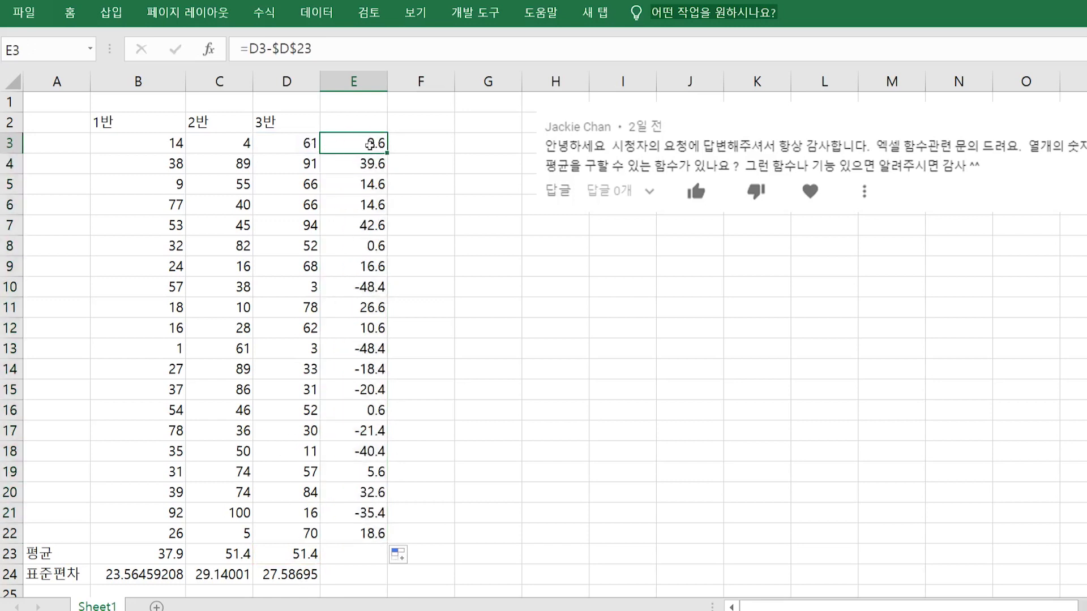
{"action": "left_click", "coordinate": [366, 164]}
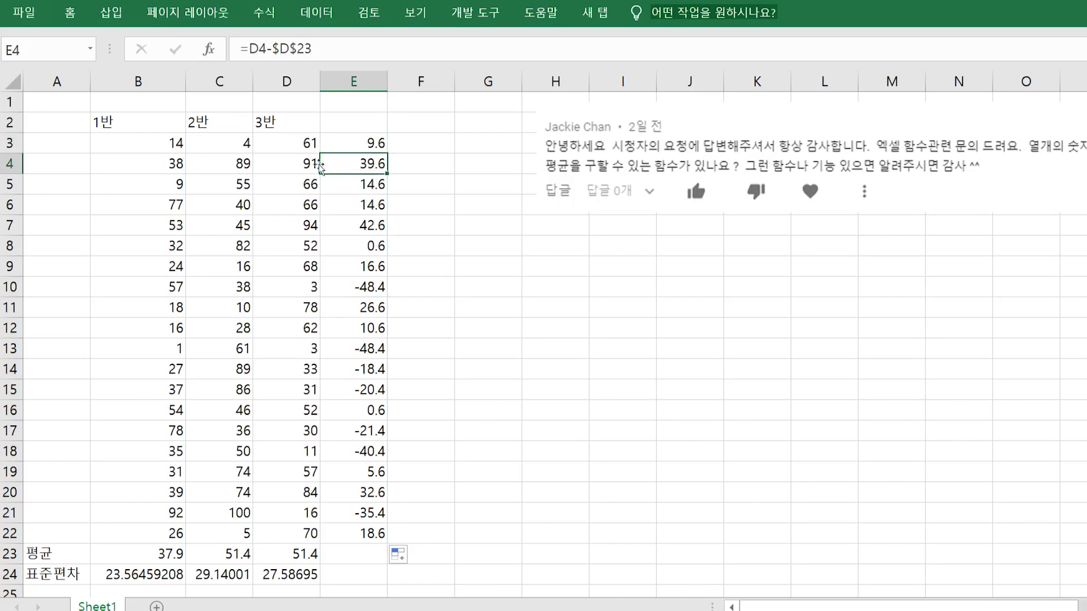
{"action": "left_click", "coordinate": [301, 552]}
{"action": "left_click", "coordinate": [366, 164]}
{"action": "left_click", "coordinate": [339, 282]}
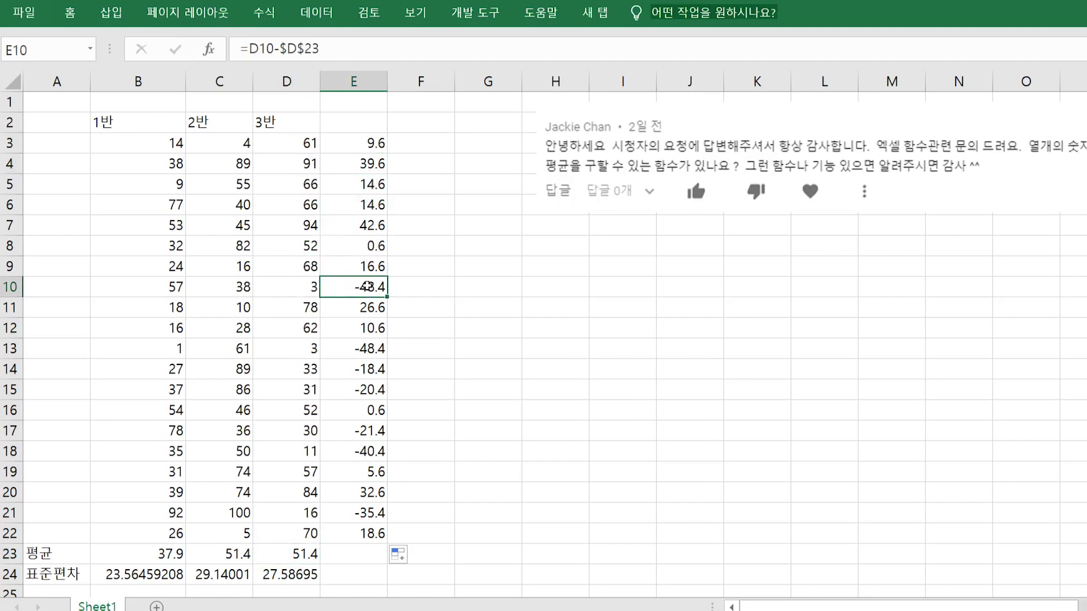
{"action": "left_click_drag", "start_coordinate": [373, 145], "coordinate": [374, 532]}
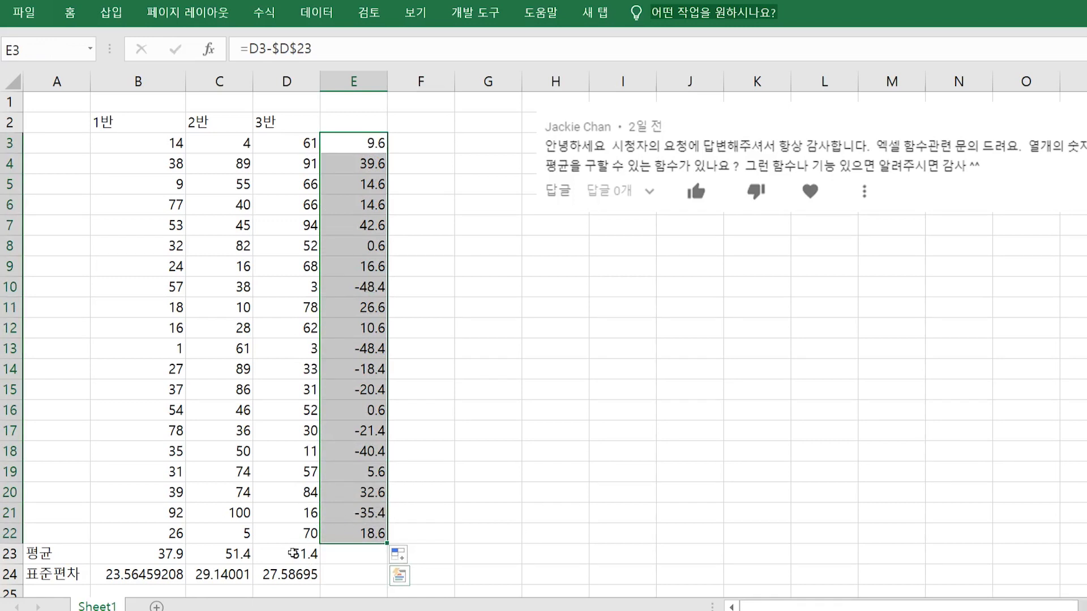
{"action": "left_click", "coordinate": [312, 549]}
{"action": "left_click", "coordinate": [318, 528]}
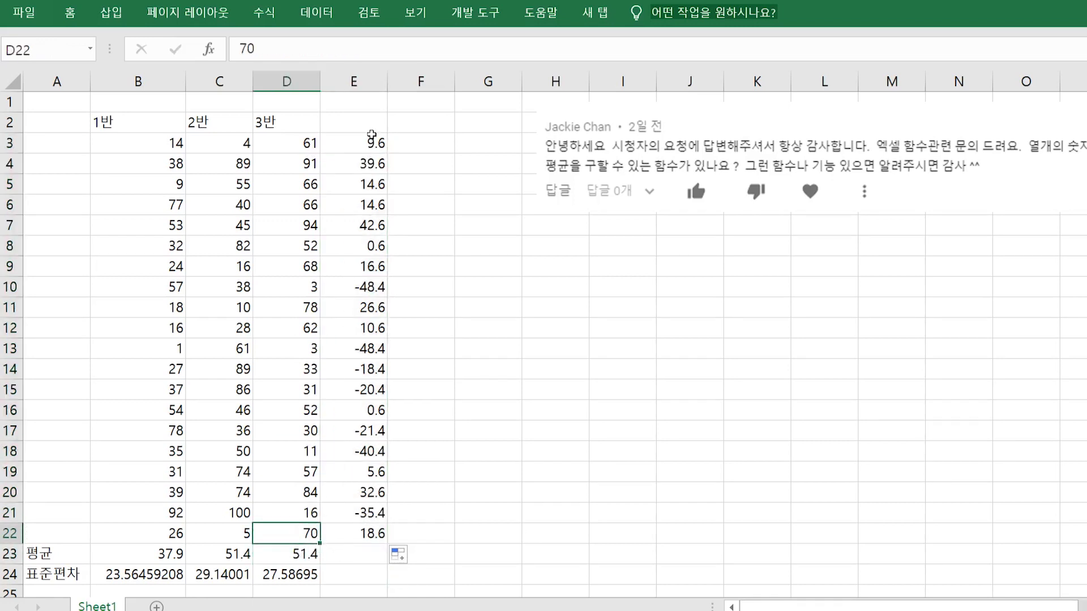
{"action": "left_click_drag", "start_coordinate": [363, 123], "coordinate": [358, 530]}
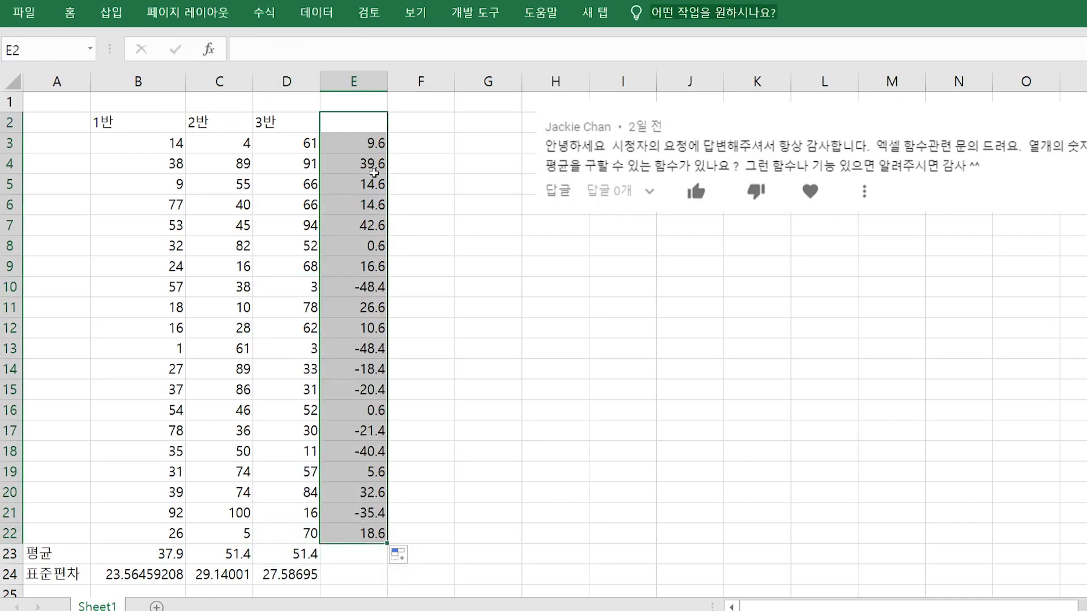
{"action": "left_click", "coordinate": [365, 136]}
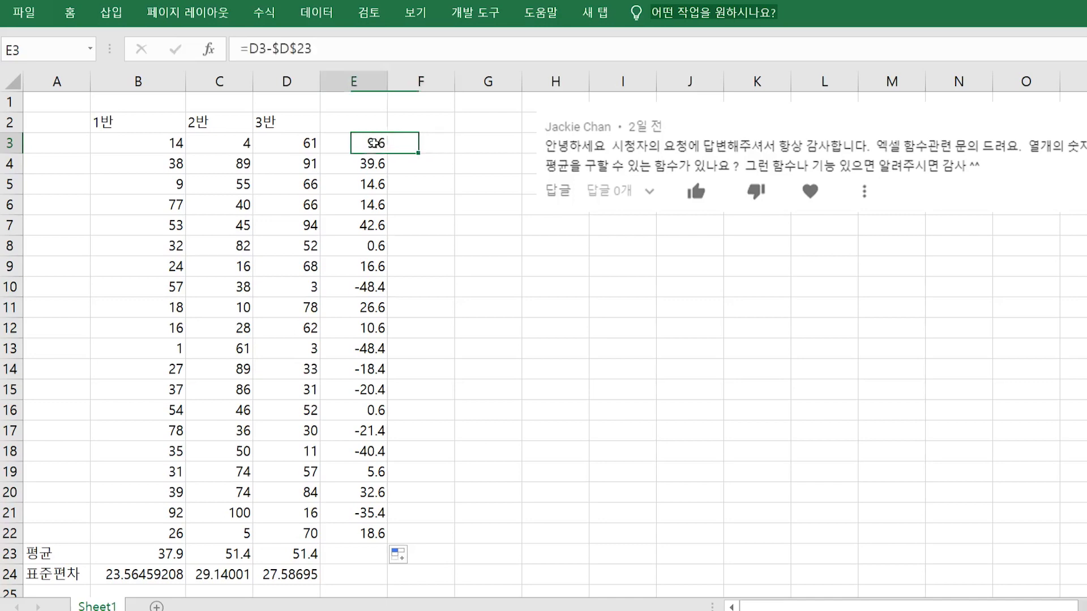
{"action": "left_click_drag", "start_coordinate": [371, 143], "coordinate": [350, 282]}
{"action": "left_click", "coordinate": [351, 286]}
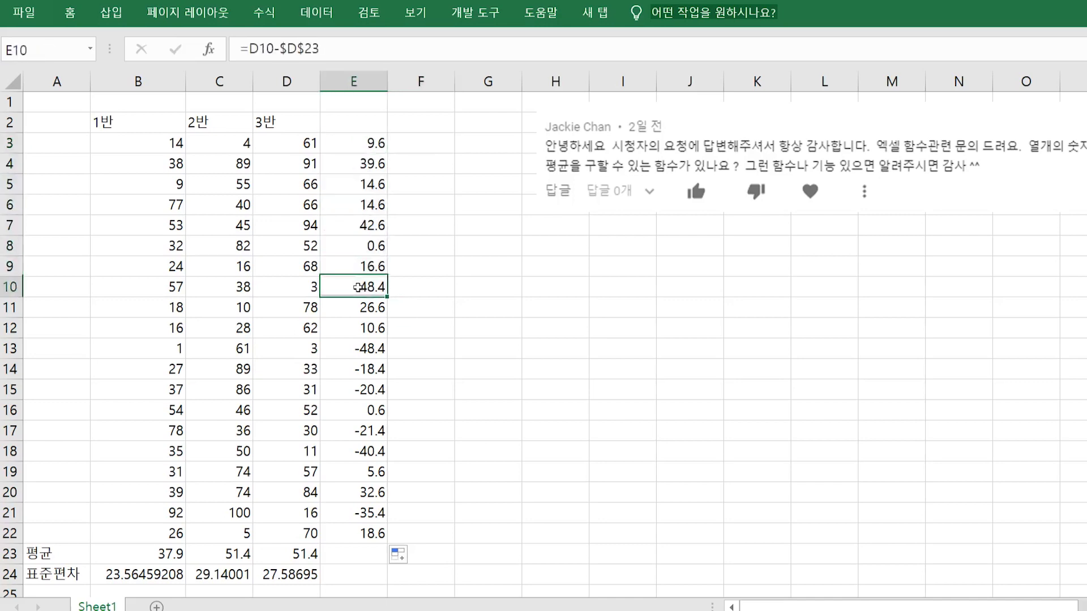
- Square each 3반 deviation in F3:F22 by entering =E3^2 in F3 and filling it down
{"action": "left_click", "coordinate": [420, 142]}
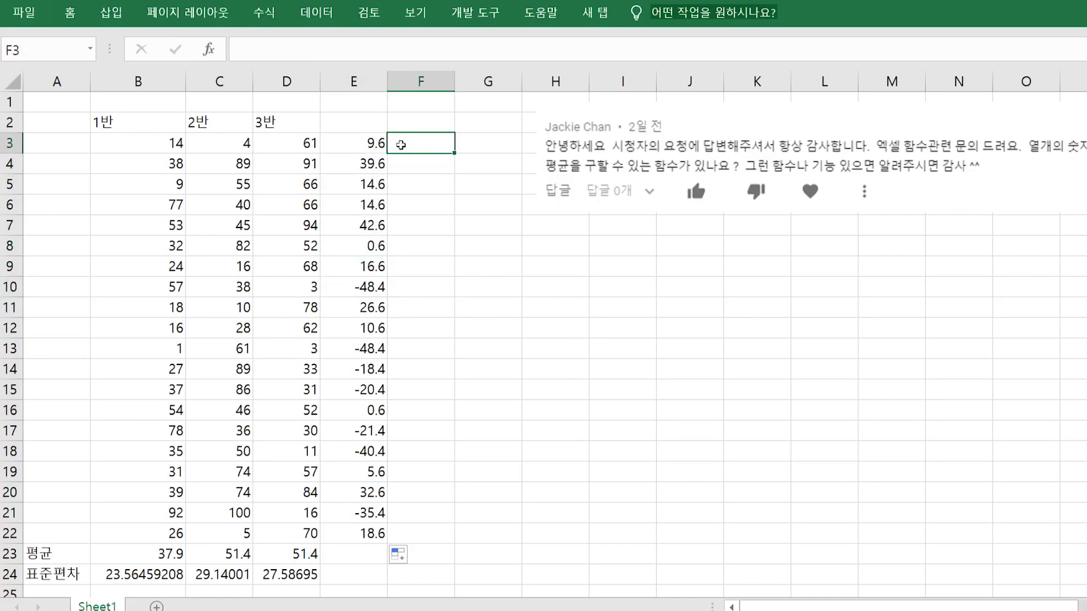
{"action": "type", "text": "="}
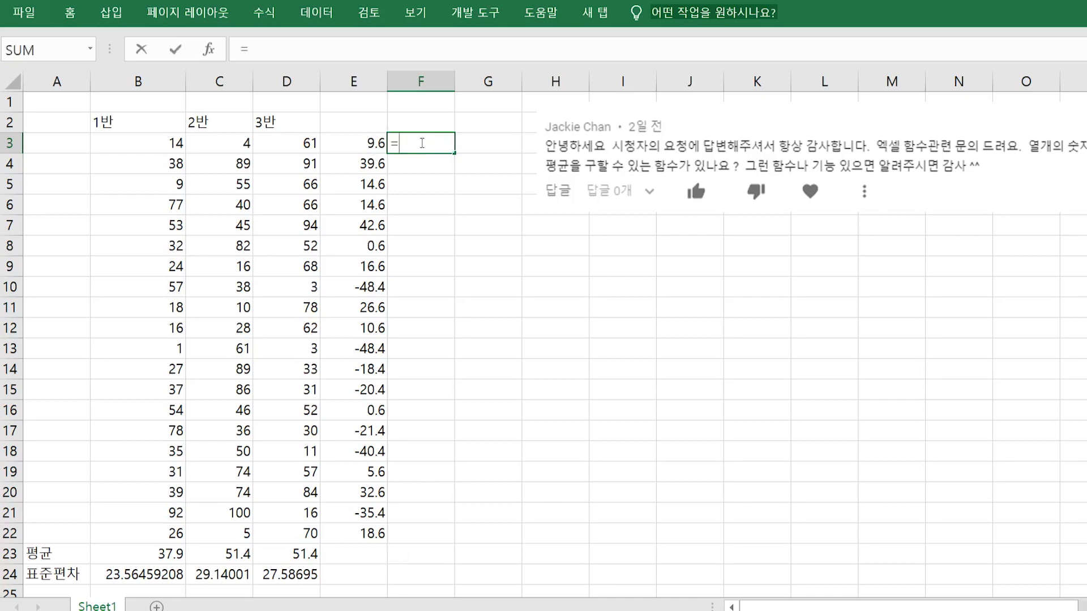
{"action": "left_click", "coordinate": [368, 143]}
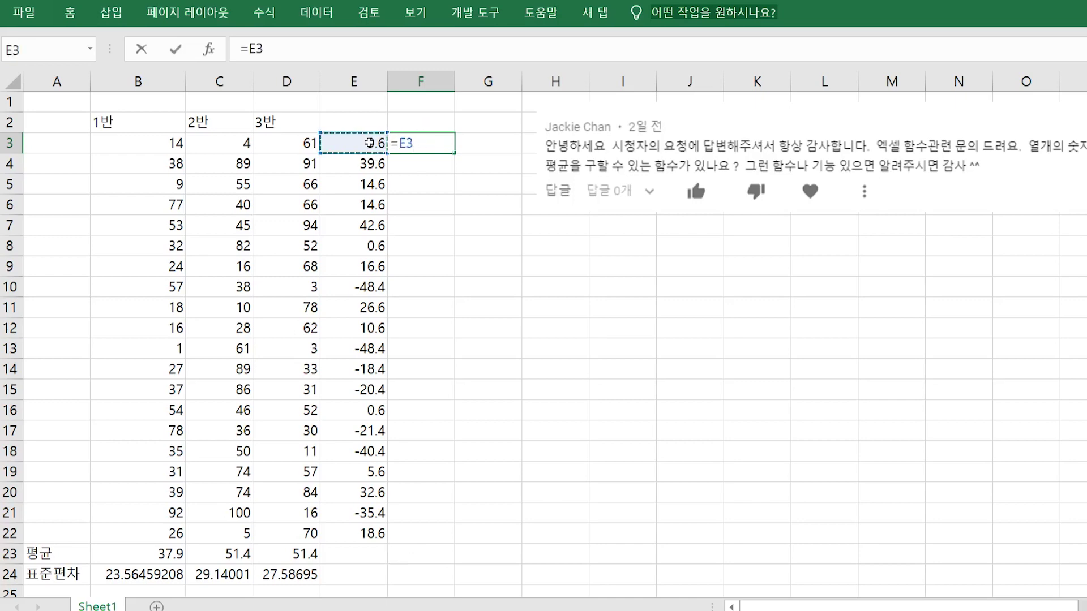
{"action": "type", "text": "^2"}
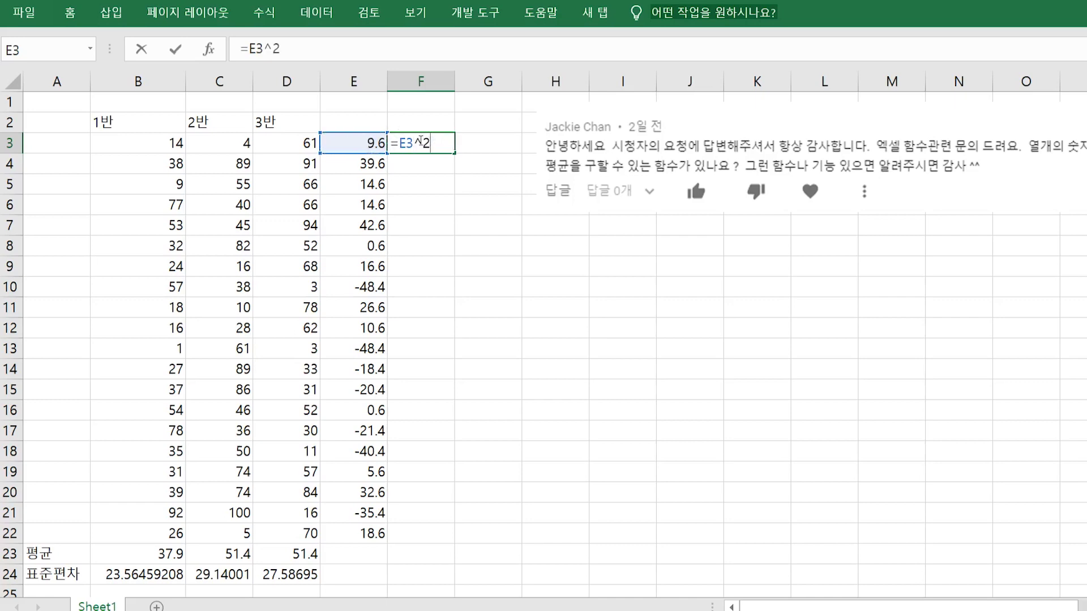
{"action": "key", "text": "Return"}
{"action": "left_click", "coordinate": [450, 148]}
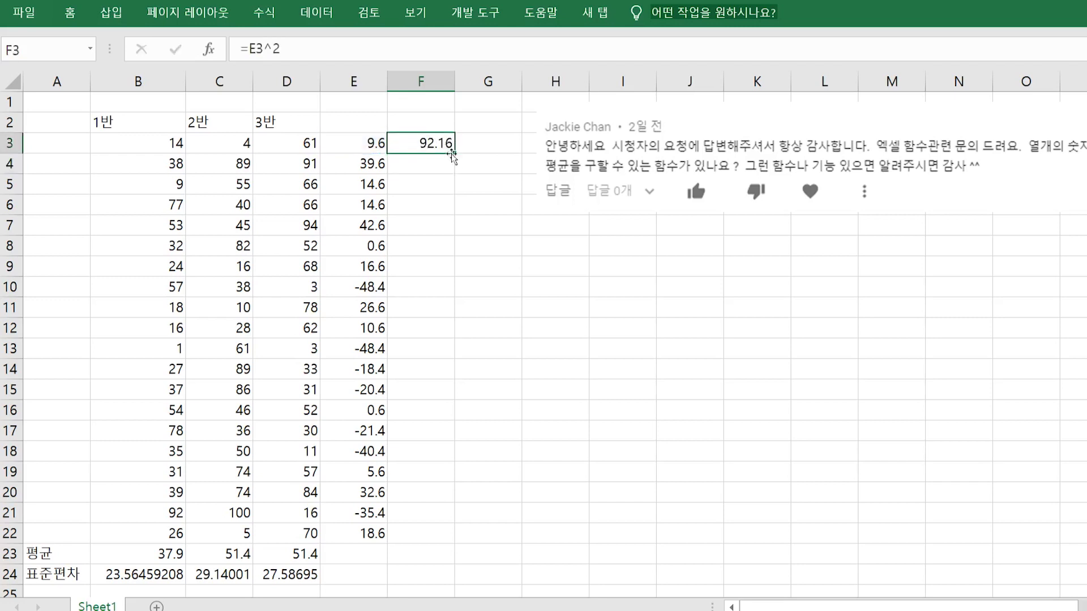
{"action": "left_click_drag", "start_coordinate": [455, 154], "coordinate": [440, 336]}
{"action": "key", "text": "ctrl+d"}
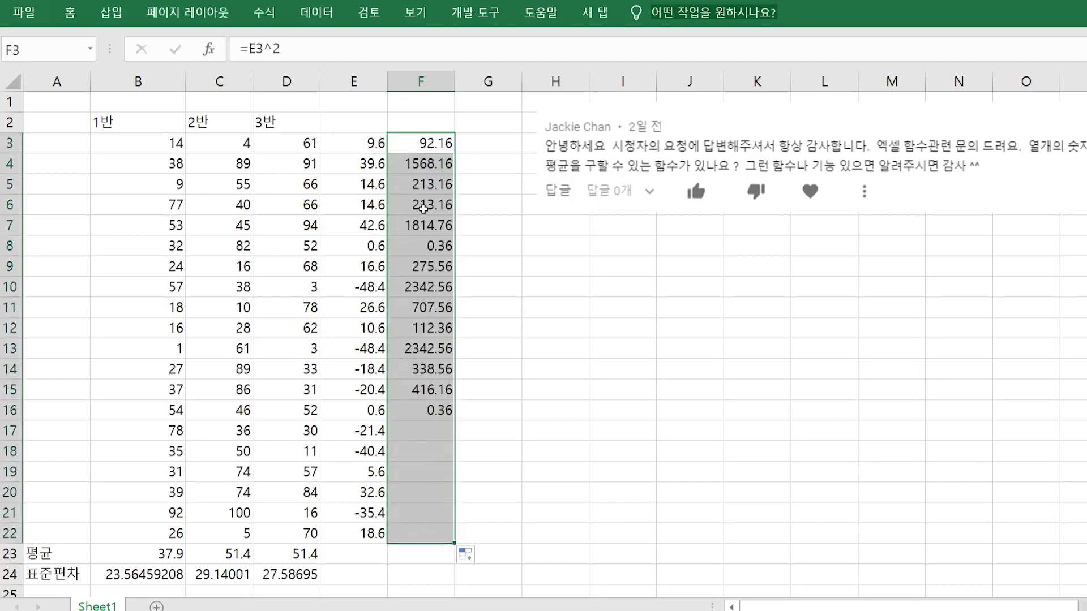
{"action": "left_click_drag", "start_coordinate": [420, 142], "coordinate": [418, 528]}
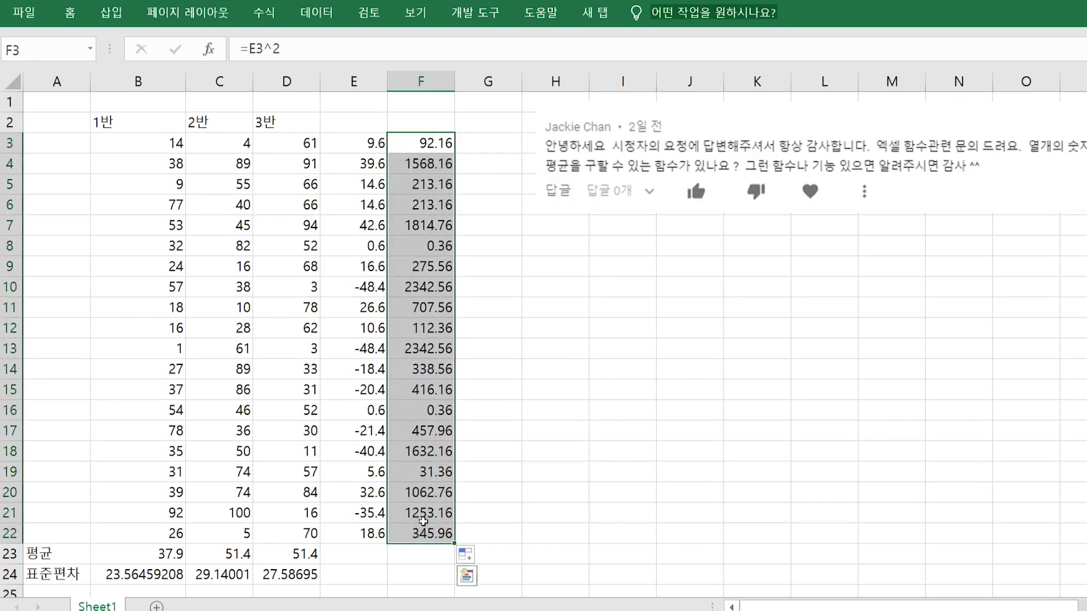
- Add up the squared deviations in F23 with =SUM(F3:F22)
{"action": "left_click", "coordinate": [422, 552]}
{"action": "type", "text": "="}
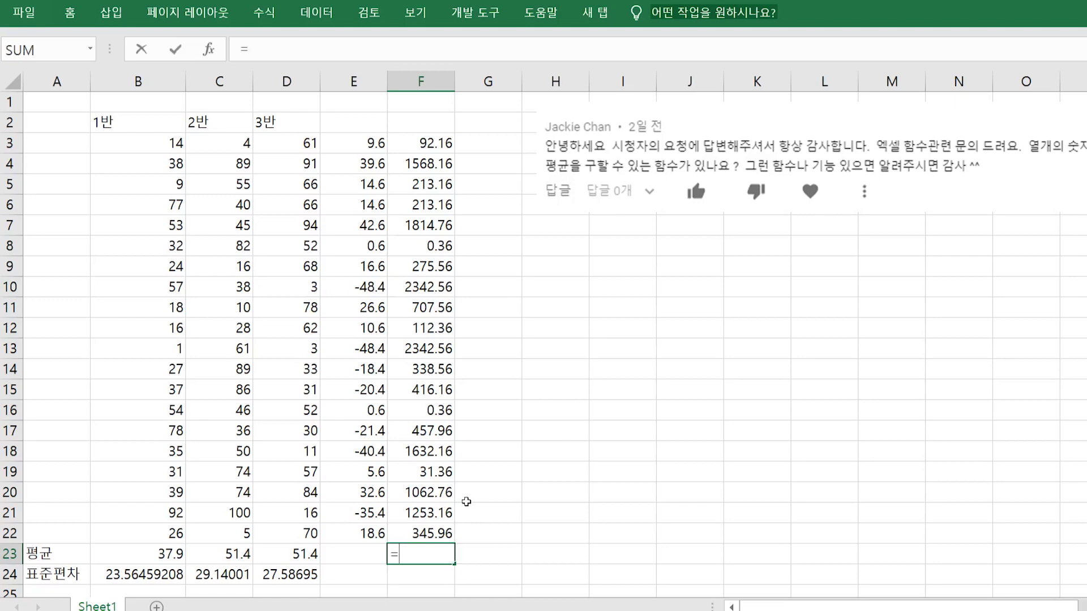
{"action": "type", "text": "sum("}
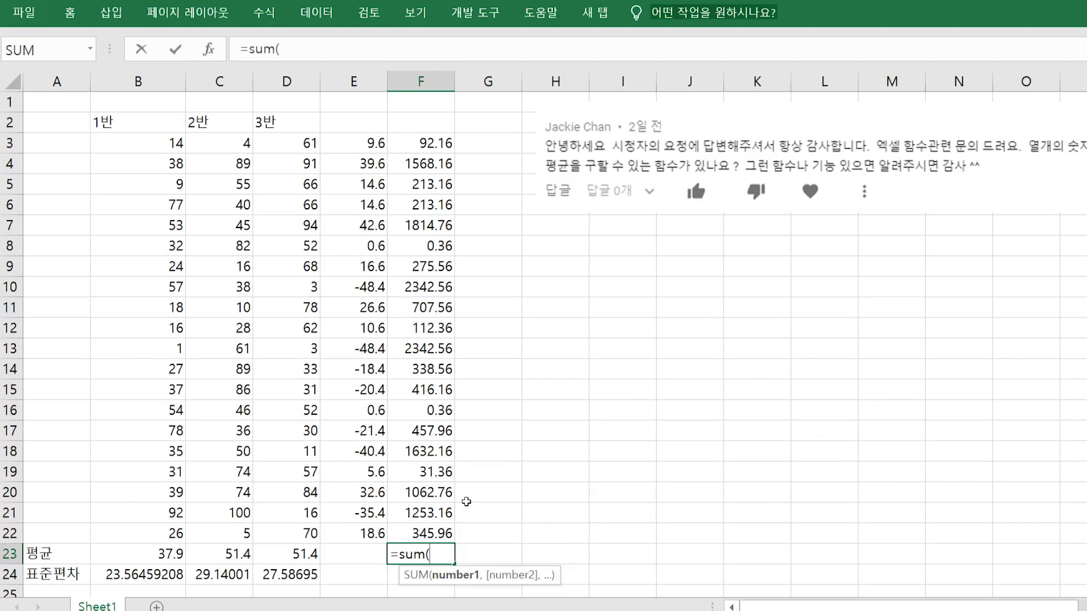
{"action": "left_click_drag", "start_coordinate": [424, 143], "coordinate": [420, 516]}
{"action": "type", "text": ")"}
{"action": "key", "text": "Return"}
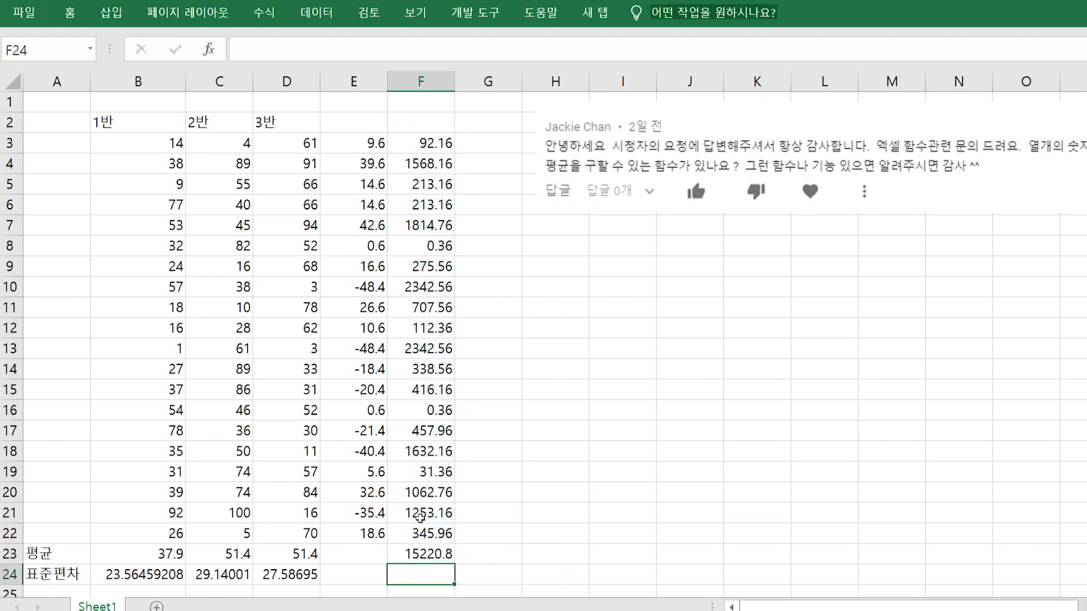
- Divide the sum in F23 by 20 to get the variance, making the formula =SUM(F3:F22)/20
{"action": "left_click", "coordinate": [433, 552]}
{"action": "double_click", "coordinate": [433, 553]}
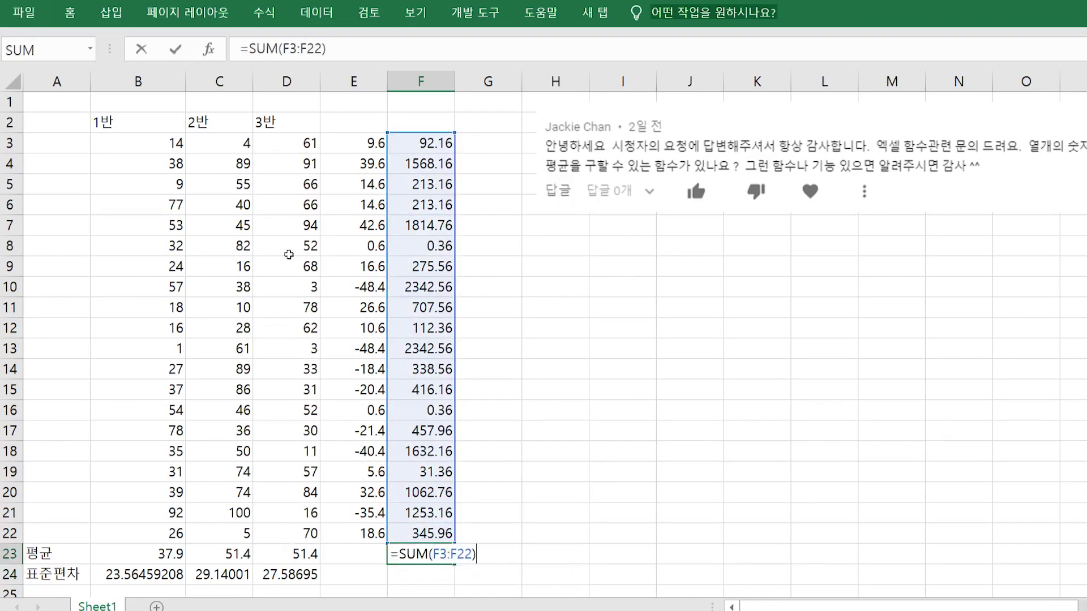
{"action": "type", "text": "/20"}
{"action": "key", "text": "Return"}
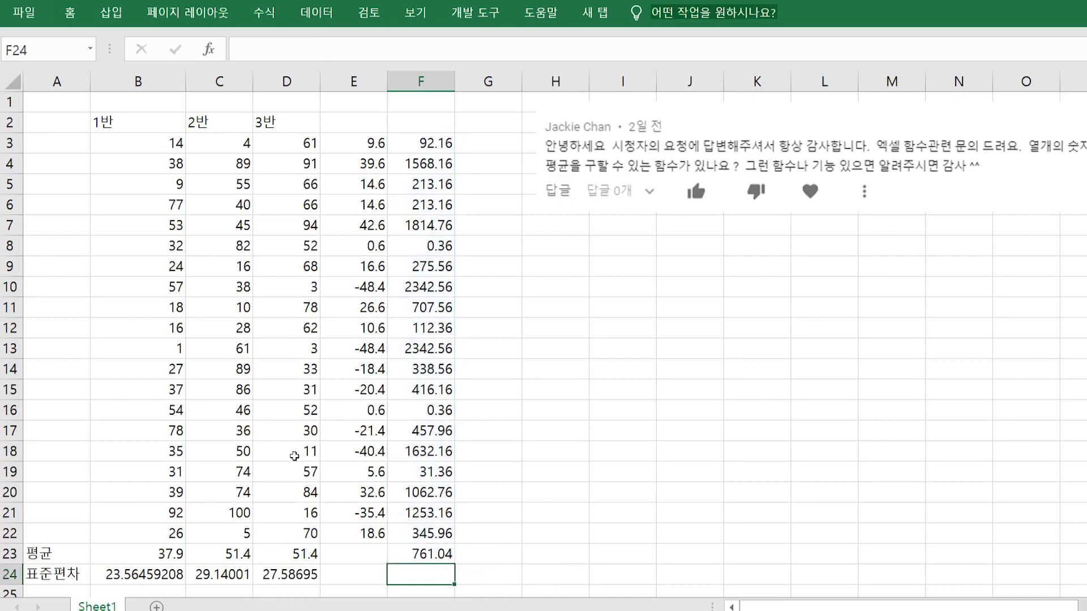
{"action": "left_click", "coordinate": [430, 555]}
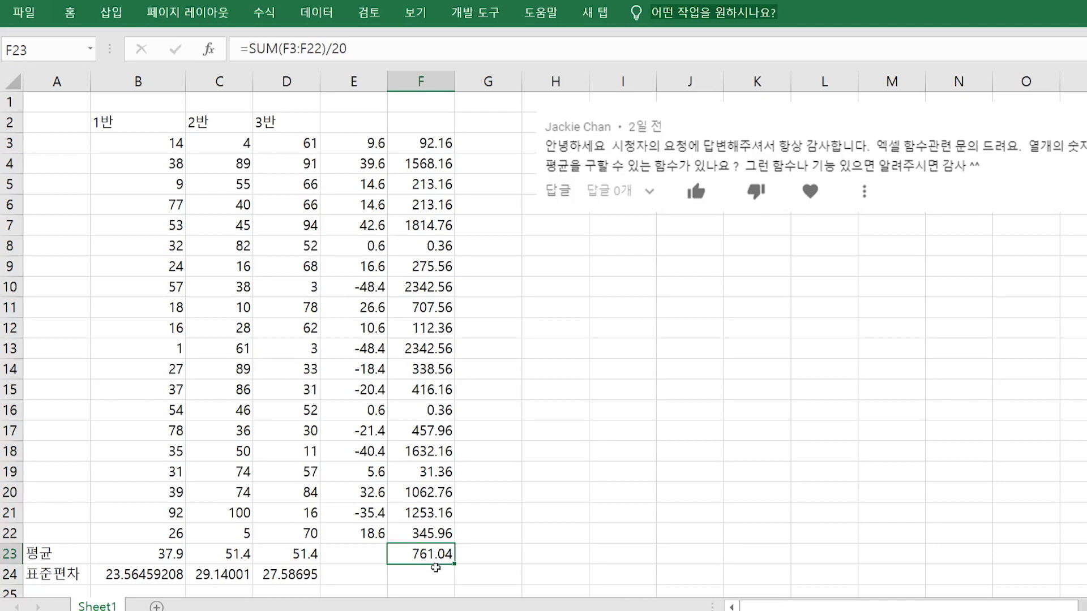
- Calculate the square root of the variance in F24 with =F23^0.5
{"action": "left_click", "coordinate": [435, 569]}
{"action": "scroll", "coordinate": [470, 521], "scroll_direction": "down", "scroll_amount": 1}
{"action": "type", "text": "="}
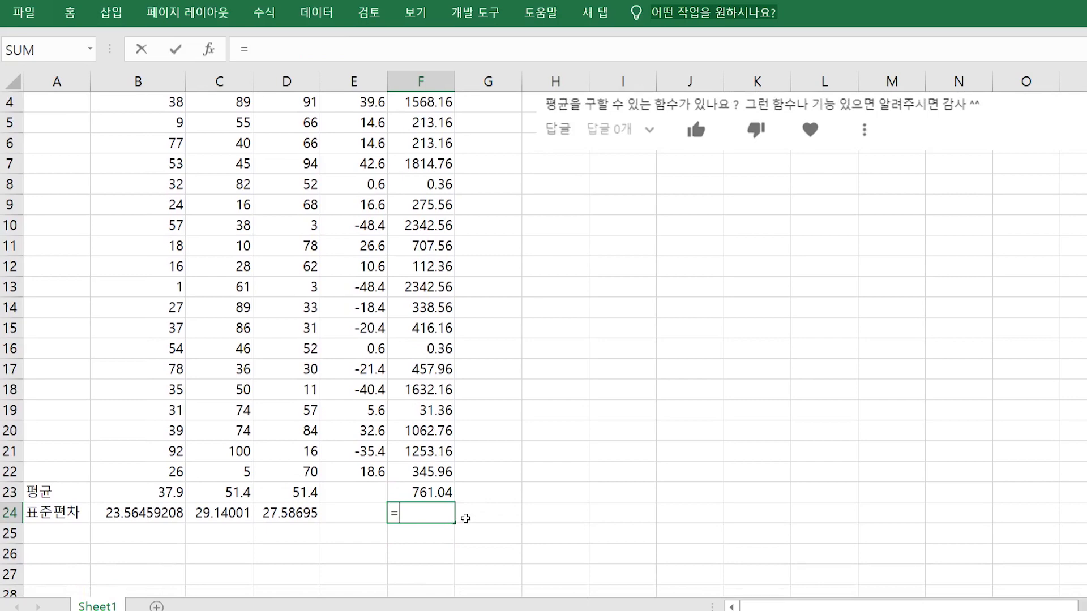
{"action": "left_click", "coordinate": [433, 491]}
{"action": "type", "text": "^0"}
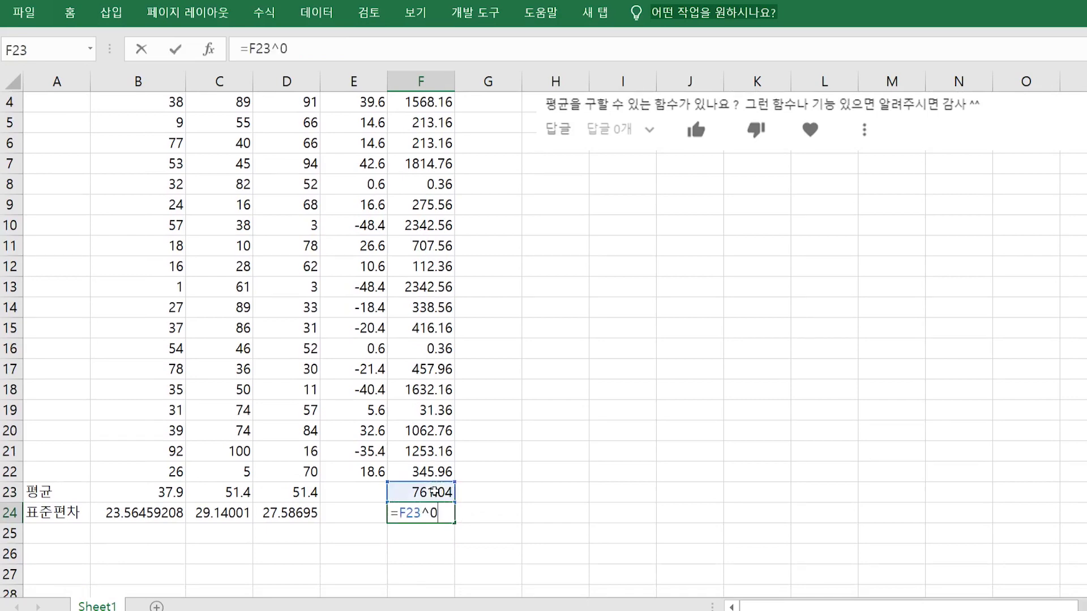
{"action": "type", "text": ".5"}
{"action": "key", "text": "Return"}
{"action": "left_click", "coordinate": [430, 515]}
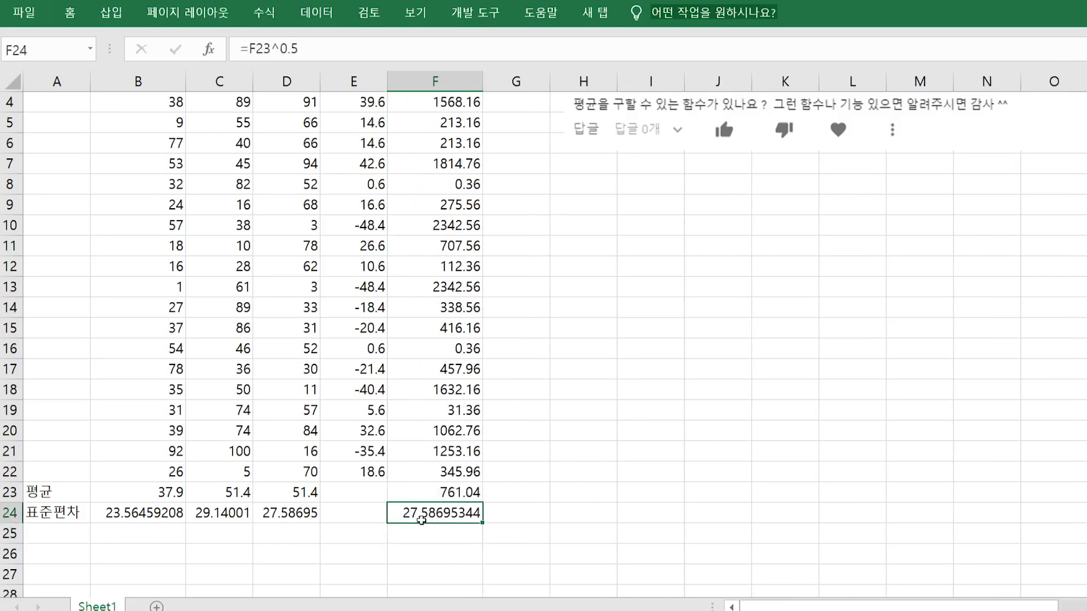
- Compare the STDEV.P formula and result in D24 with the manually calculated standard deviation in F24
{"action": "left_click", "coordinate": [289, 520]}
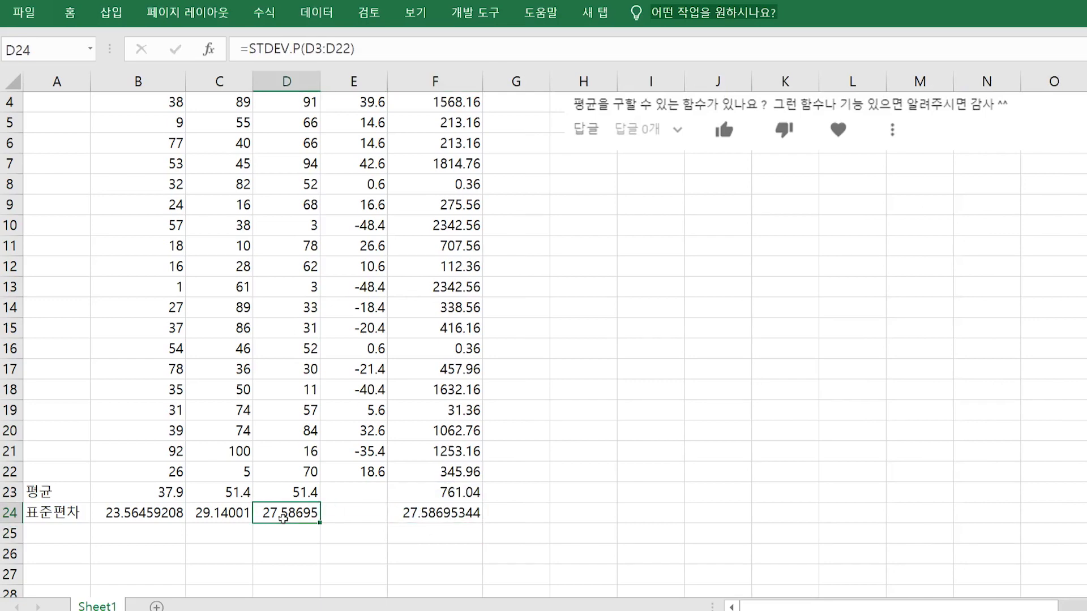
{"action": "double_click", "coordinate": [292, 517]}
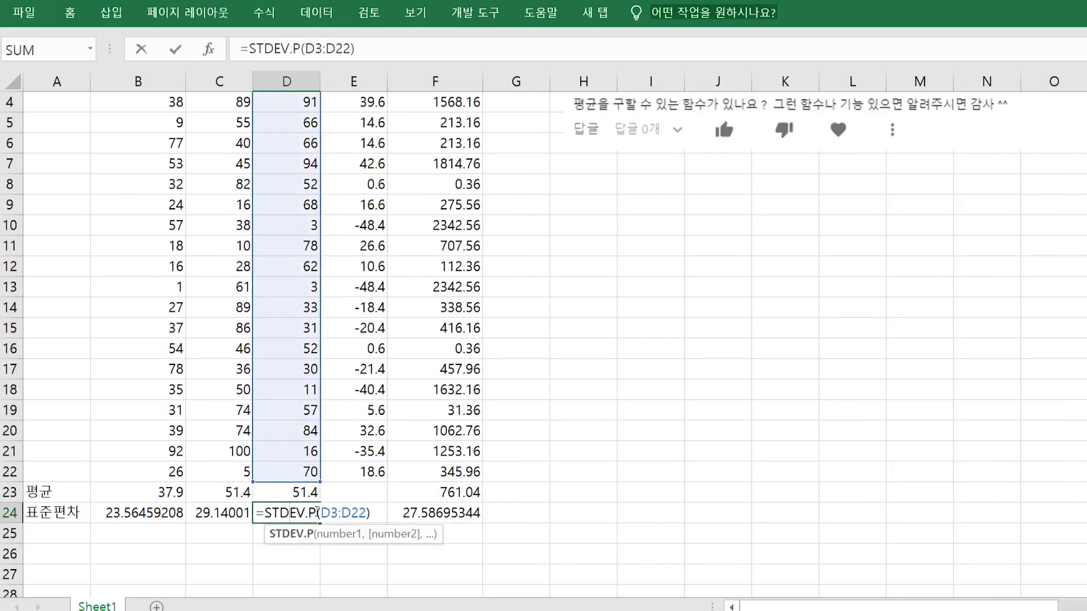
{"action": "left_click", "coordinate": [436, 512]}
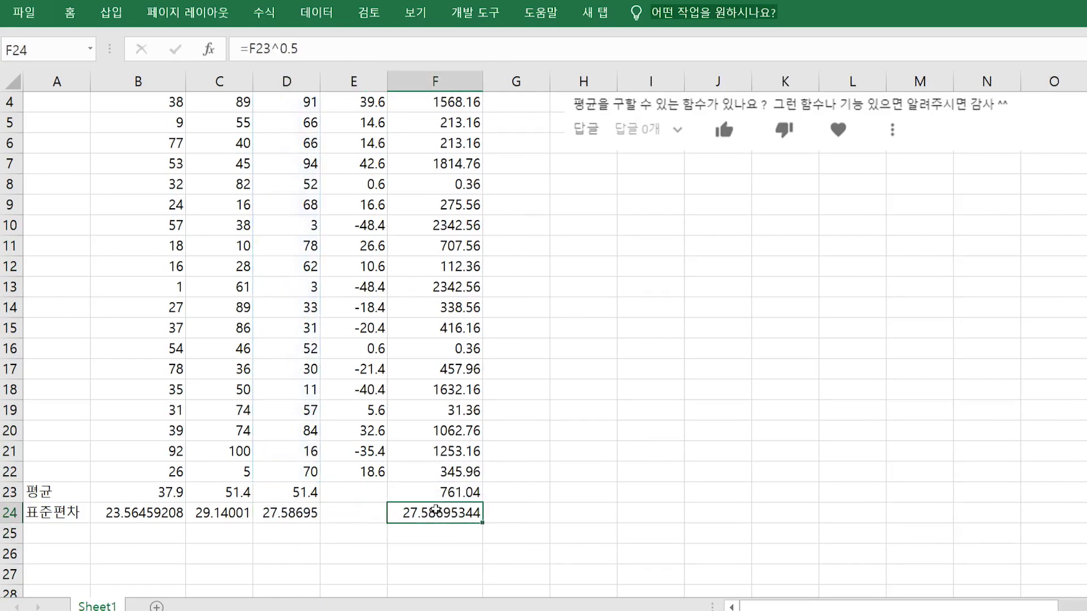
- Delete the 1반 and 2반 score columns, B and C, and check the deviation formula for the 3반 scores in C3
{"action": "left_click", "coordinate": [292, 509]}
{"action": "left_click", "coordinate": [424, 515]}
{"action": "scroll", "coordinate": [423, 515], "scroll_direction": "up", "scroll_amount": 1}
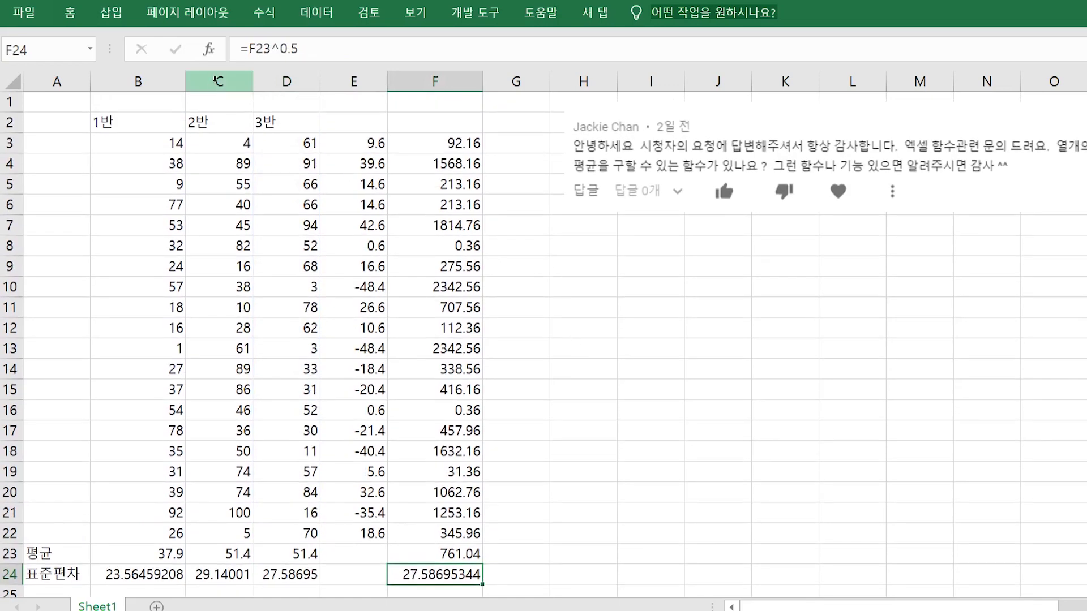
{"action": "left_click_drag", "start_coordinate": [219, 81], "coordinate": [138, 81]}
{"action": "right_click", "coordinate": [138, 81]}
{"action": "left_click", "coordinate": [181, 237]}
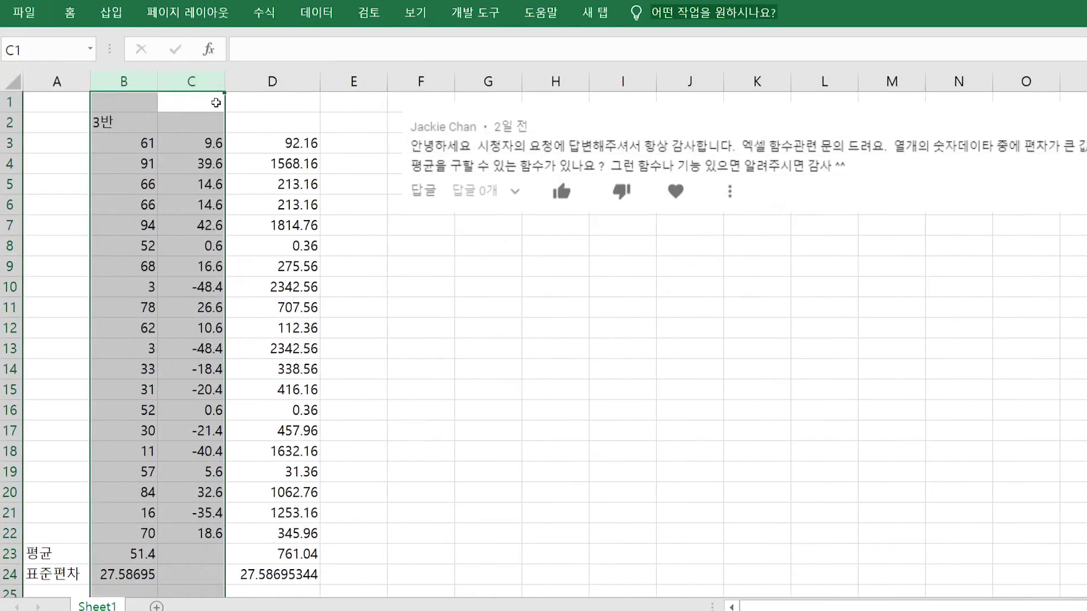
{"action": "left_click", "coordinate": [218, 144]}
{"action": "scroll", "coordinate": [281, 228], "scroll_direction": "down", "scroll_amount": 1}
{"action": "scroll", "coordinate": [220, 280], "scroll_direction": "up", "scroll_amount": 1}
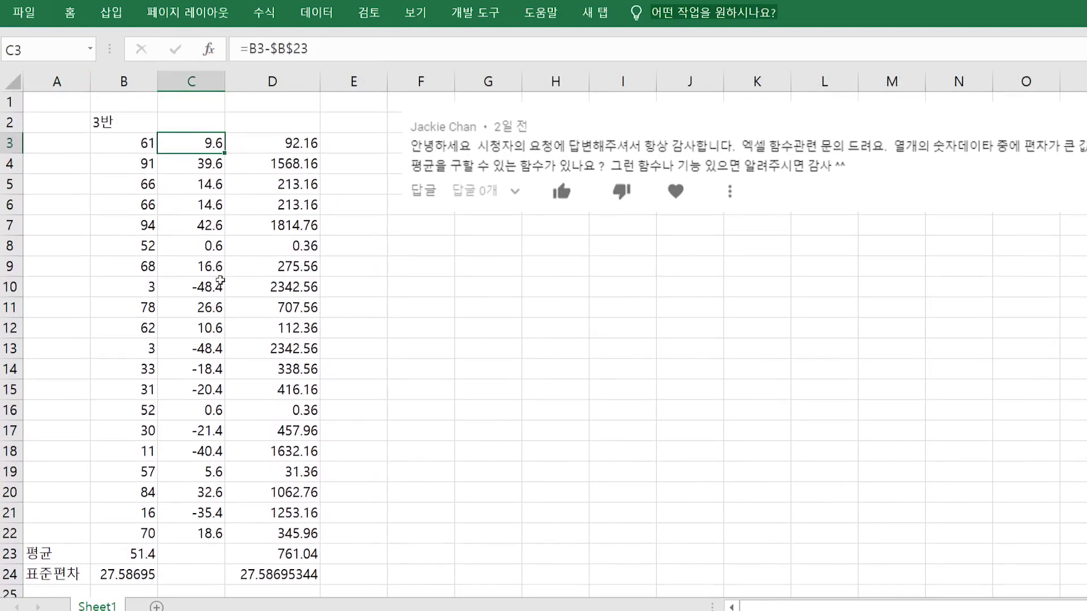
{"action": "scroll", "coordinate": [155, 192], "scroll_direction": "down", "scroll_amount": 1}
- Label A26 as 표준편차+ and A27 as 표준편차-
{"action": "left_click", "coordinate": [62, 515]}
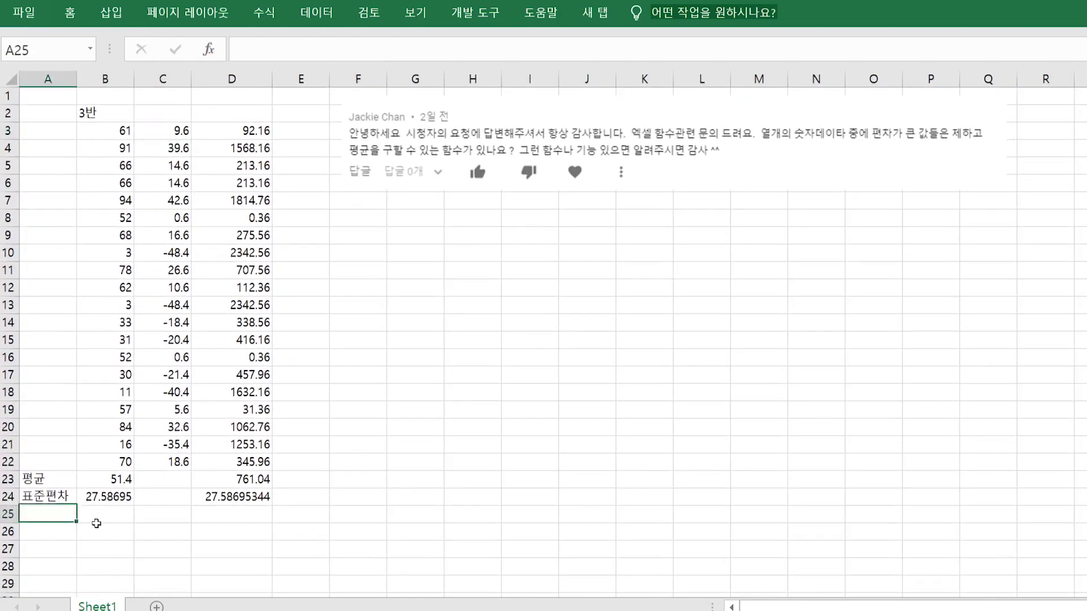
{"action": "key", "text": "Down"}
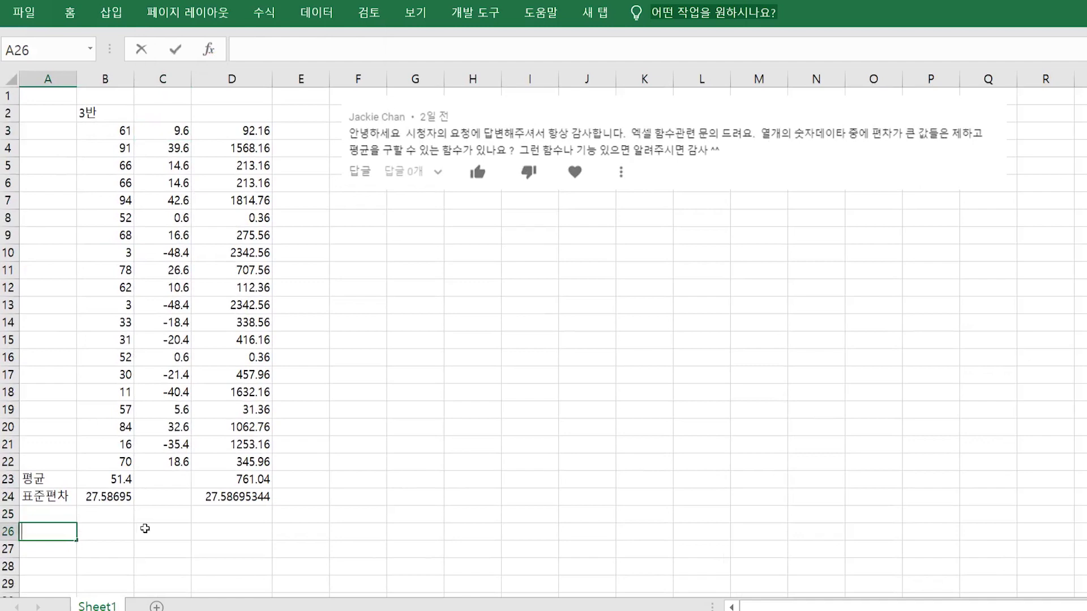
{"action": "type", "text": "표준편"}
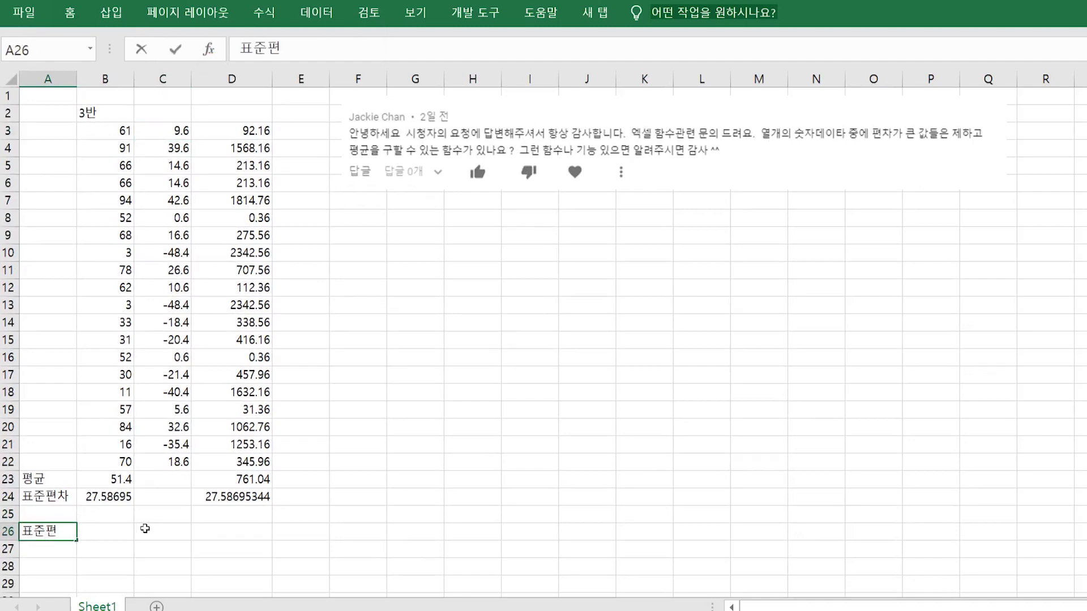
{"action": "type", "text": "차+"}
{"action": "key", "text": "Return"}
{"action": "type", "text": "표준ㅍ"}
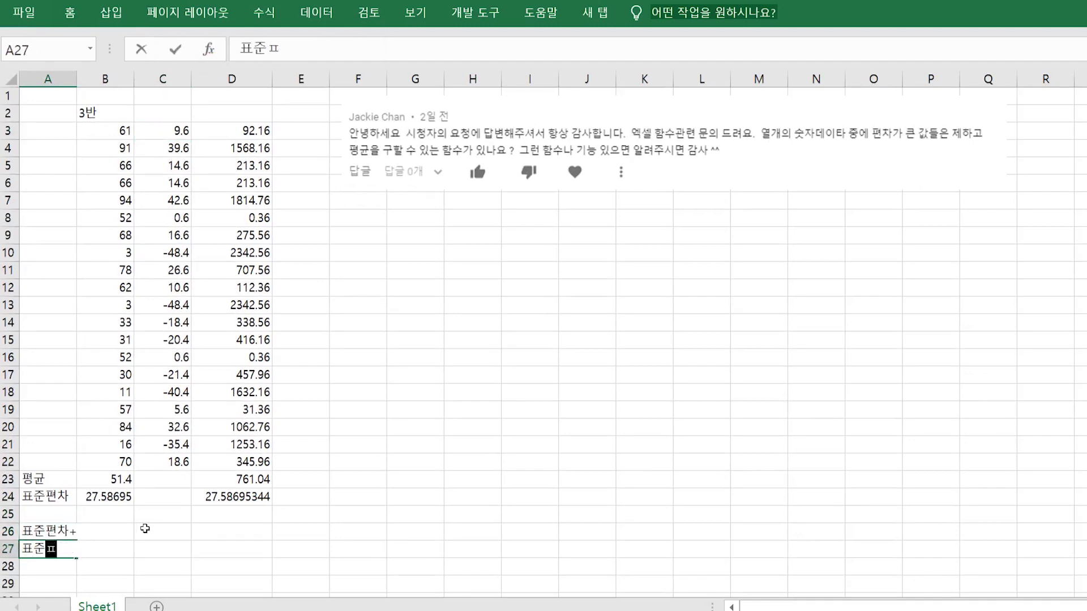
{"action": "type", "text": "ㅕㄴ차-"}
{"action": "key", "text": "Return"}
- Subtract the standard deviation from the average in B26 with =B23-B24
{"action": "key", "text": "Right"}
{"action": "key", "text": "Up"}
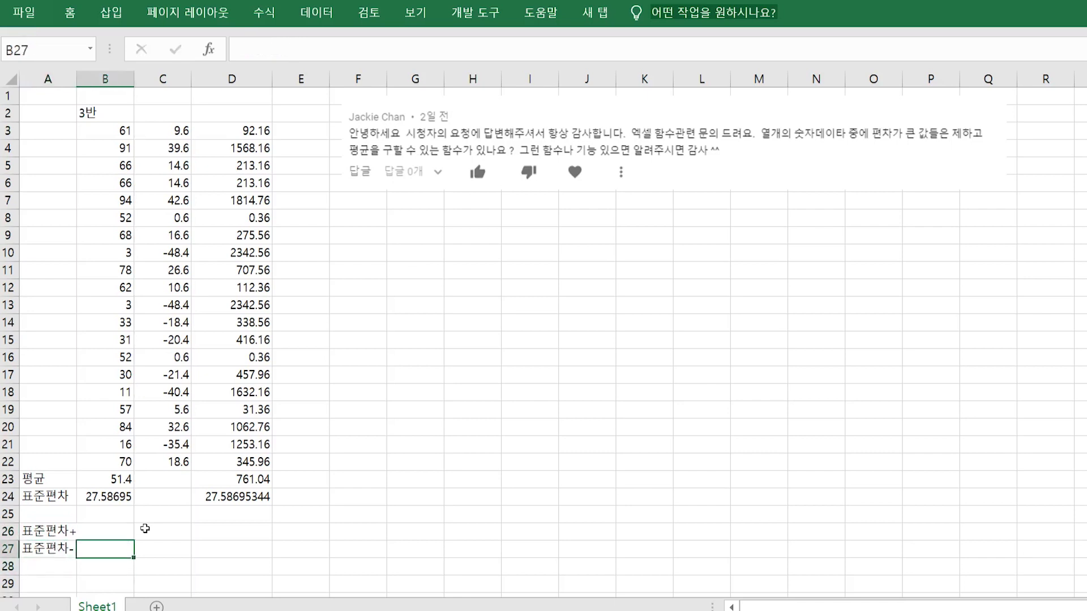
{"action": "key", "text": "Up"}
{"action": "type", "text": "="}
{"action": "key", "text": "Up"}
{"action": "key", "text": "Up"}
{"action": "key", "text": "Up"}
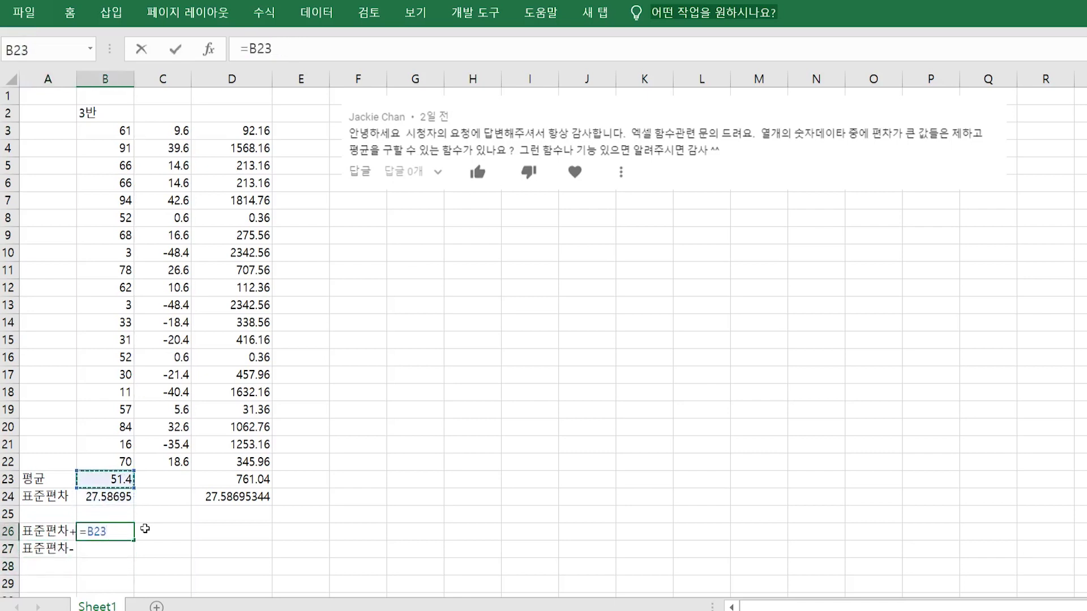
{"action": "type", "text": "-"}
{"action": "left_click", "coordinate": [106, 495]}
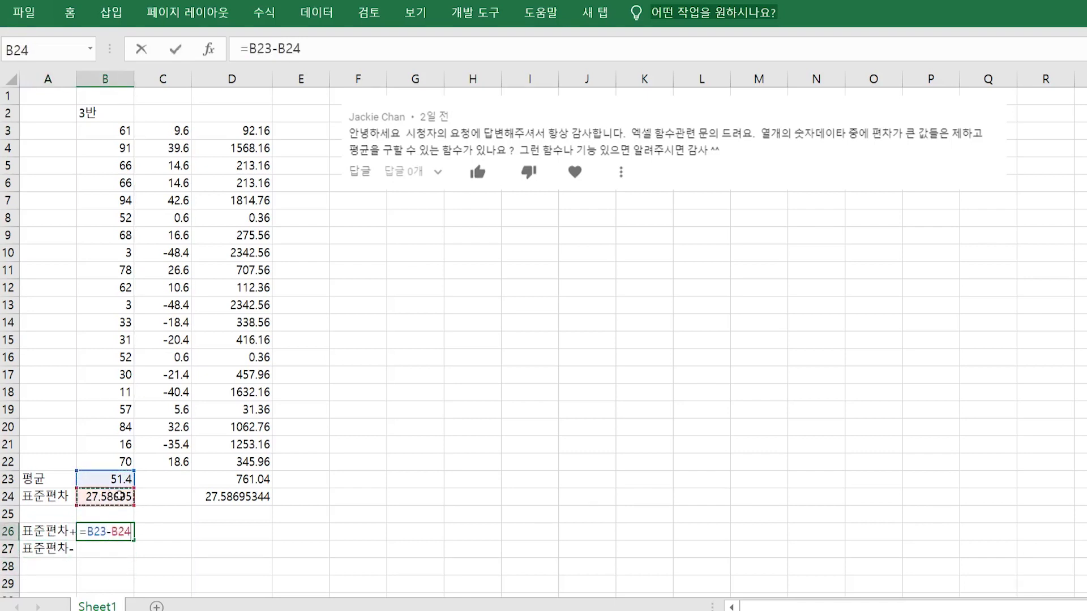
{"action": "key", "text": "Return"}
- Add the standard deviation to the average in B27 with =B23+B24, and review the two limits in B26:B27
{"action": "type", "text": "="}
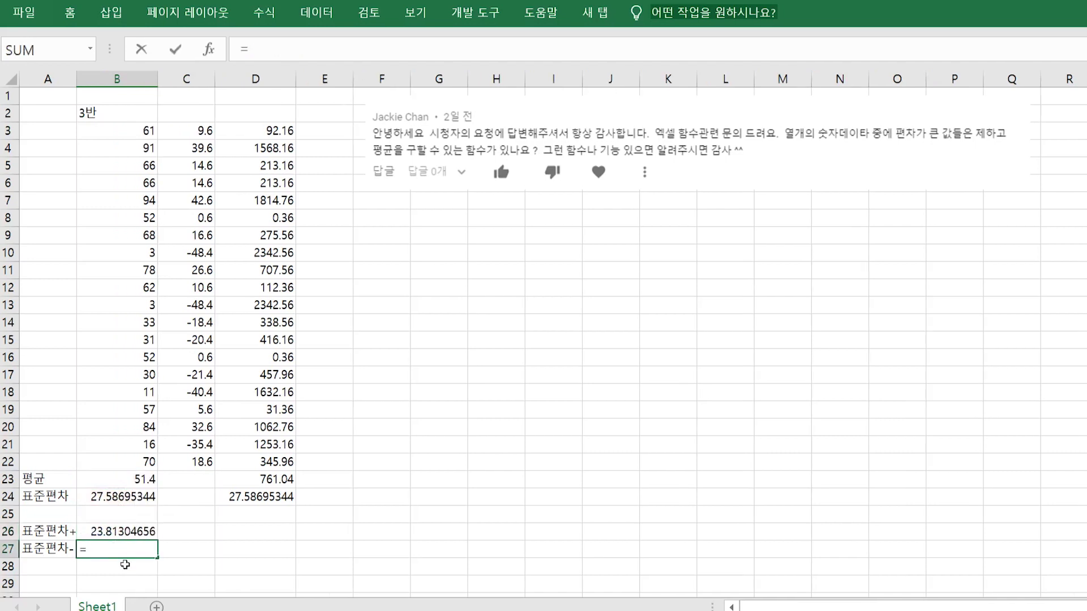
{"action": "left_click", "coordinate": [126, 468]}
{"action": "left_click", "coordinate": [132, 483]}
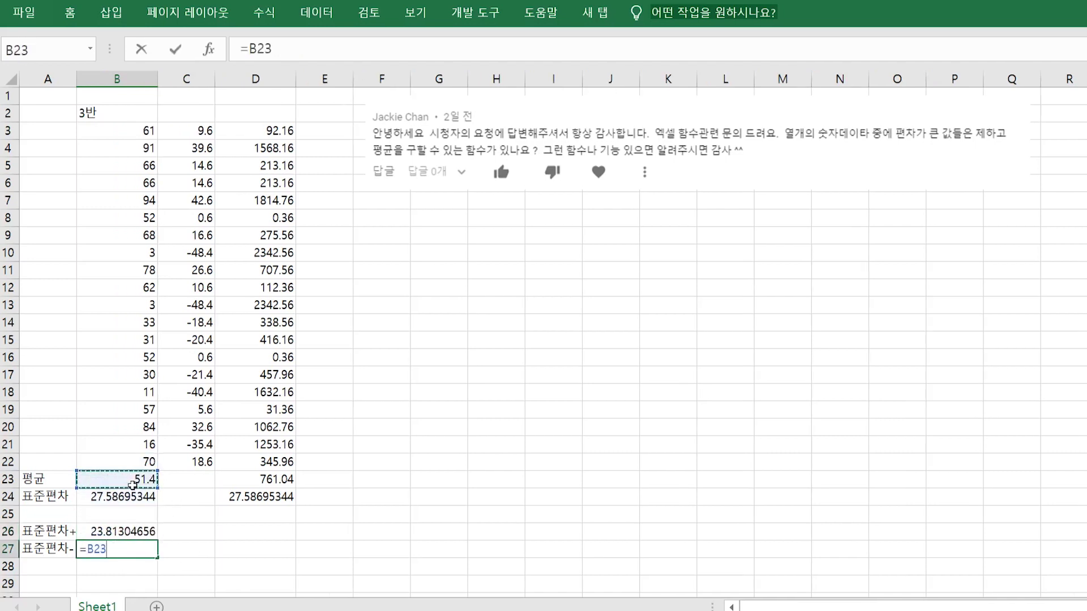
{"action": "type", "text": "+"}
{"action": "left_click", "coordinate": [132, 500]}
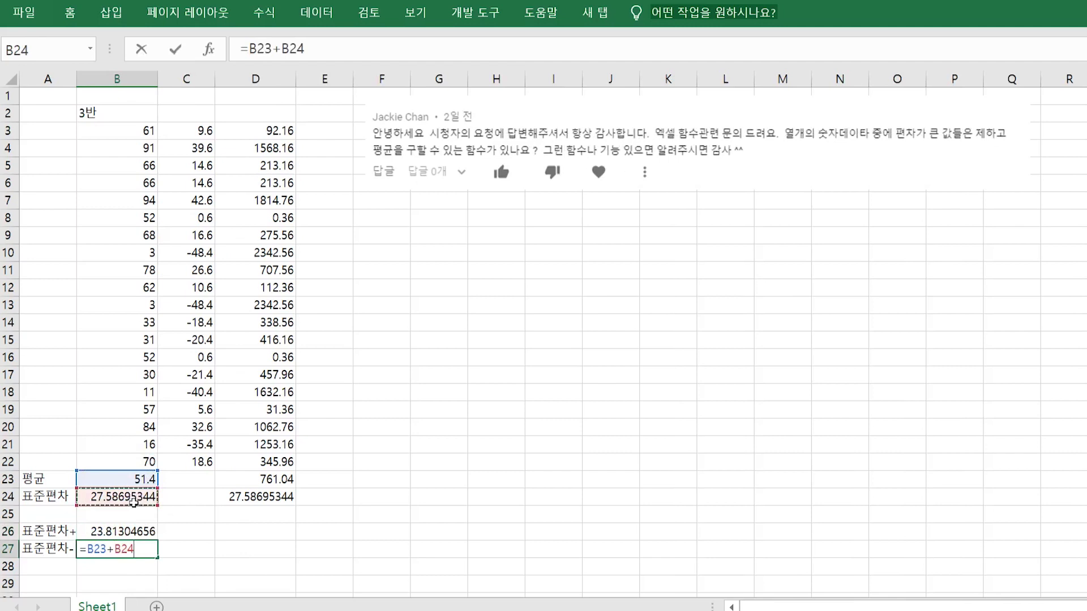
{"action": "key", "text": "Return"}
{"action": "left_click", "coordinate": [116, 532]}
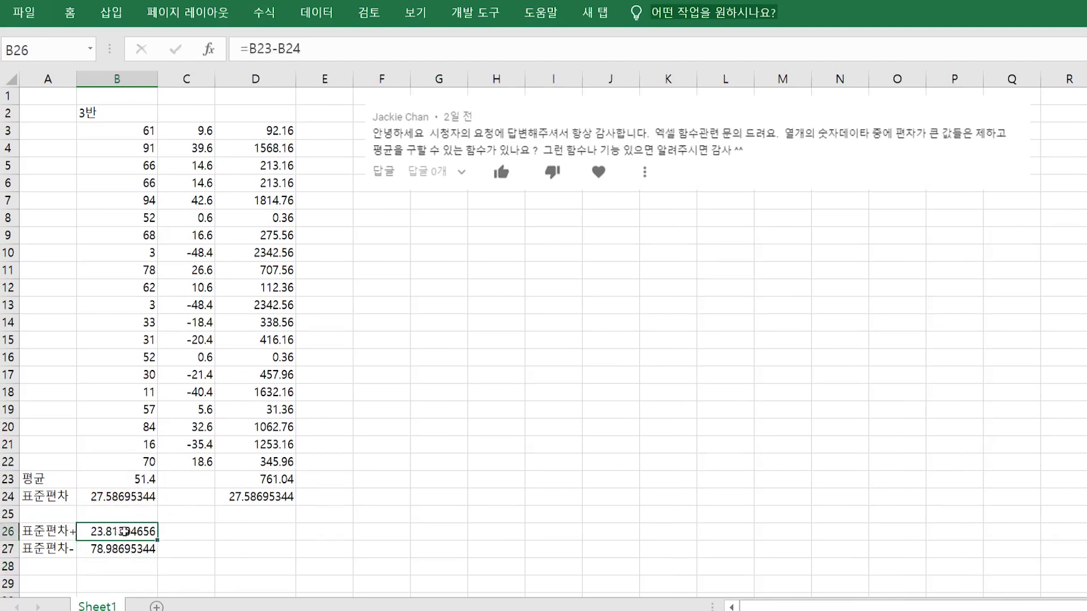
{"action": "left_click_drag", "start_coordinate": [124, 531], "coordinate": [118, 548]}
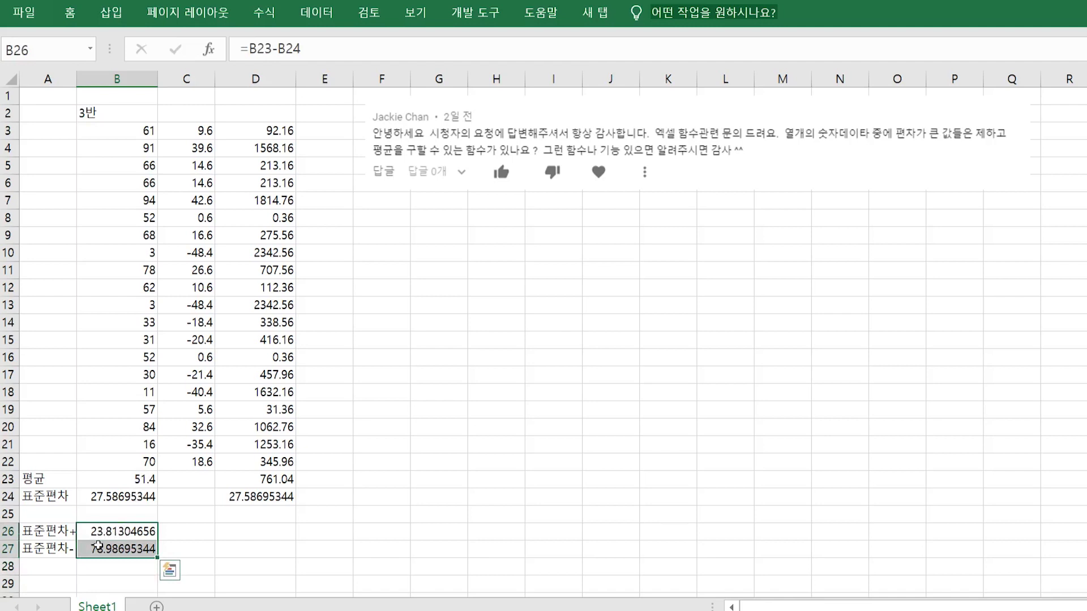
{"action": "left_click", "coordinate": [97, 550]}
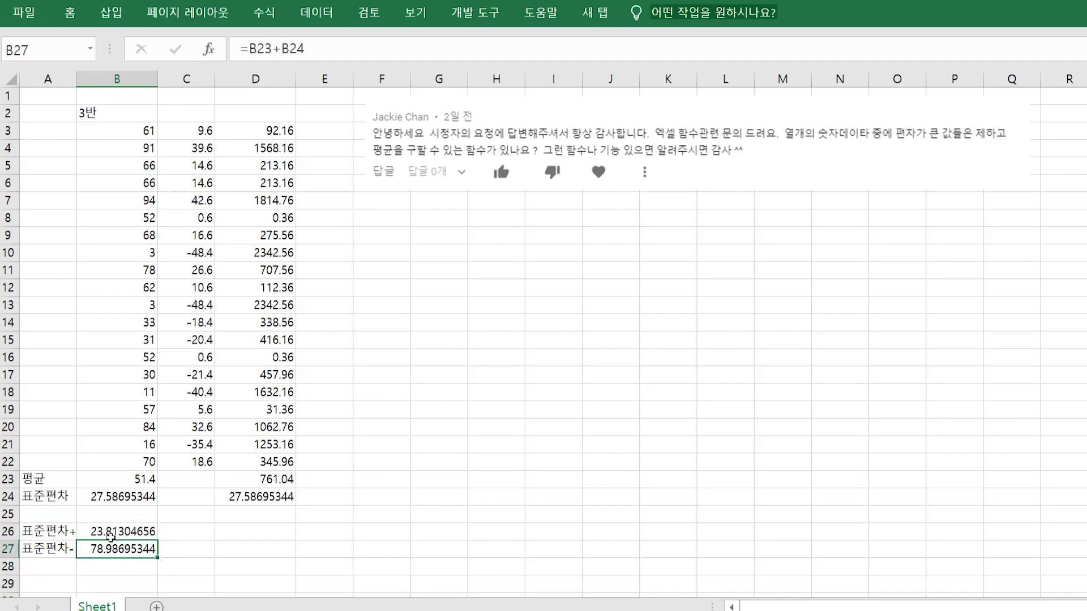
{"action": "left_click_drag", "start_coordinate": [128, 532], "coordinate": [127, 548]}
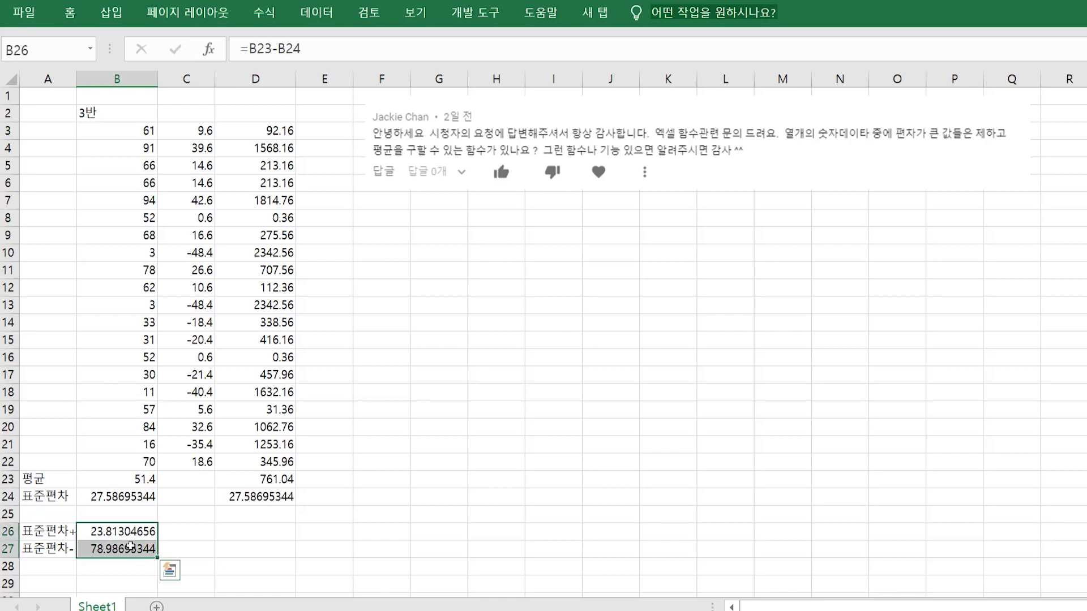
{"action": "left_click", "coordinate": [753, 184]}
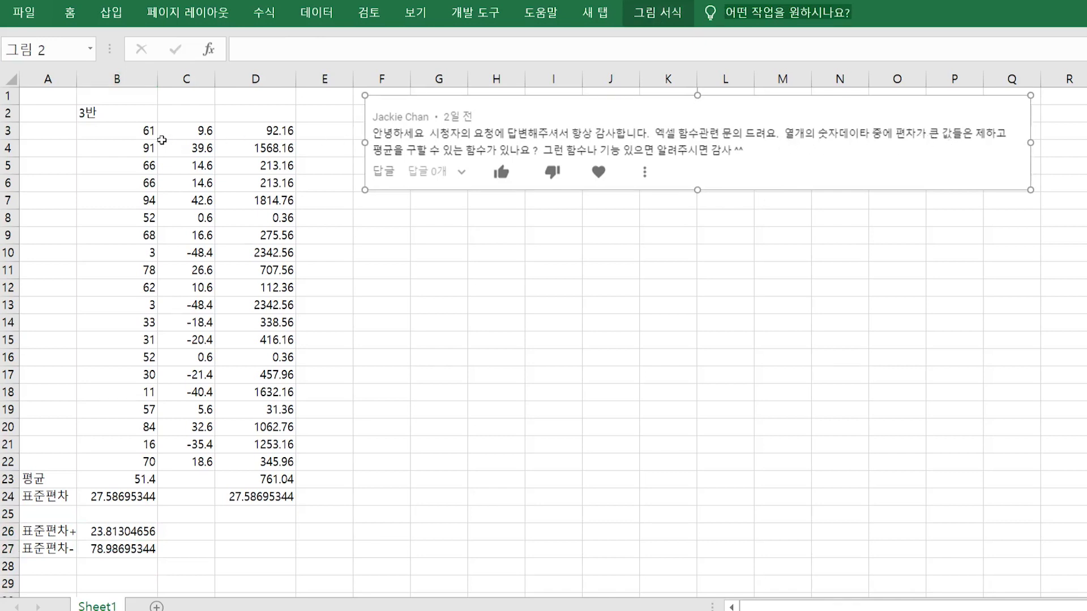
- Start a new conditional formatting rule for the scores in B3:B22 that uses a formula to determine which cells to format
{"action": "left_click_drag", "start_coordinate": [136, 131], "coordinate": [116, 461]}
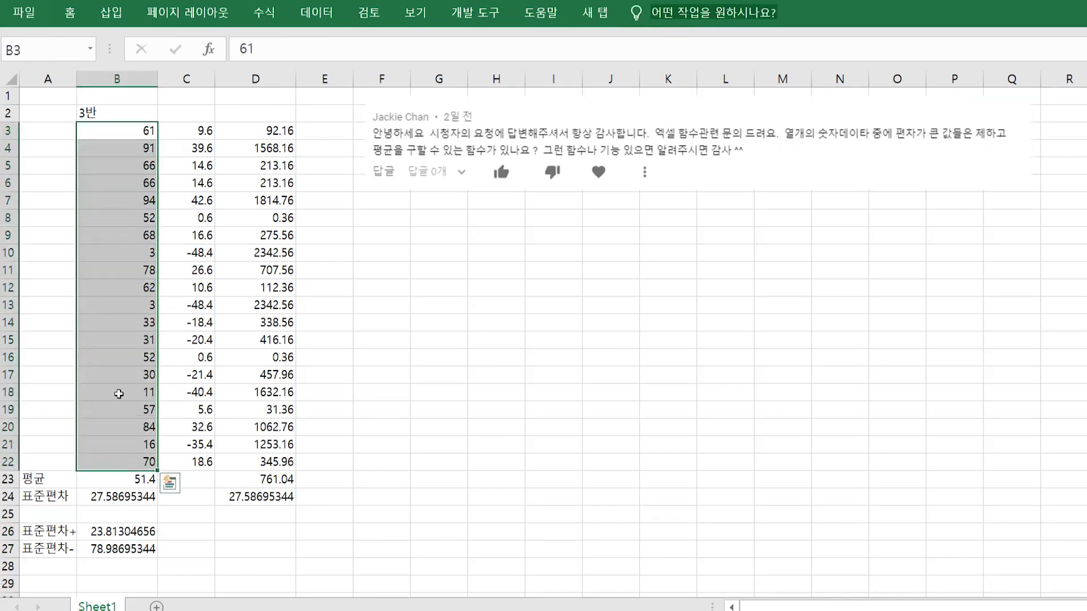
{"action": "left_click", "coordinate": [69, 12]}
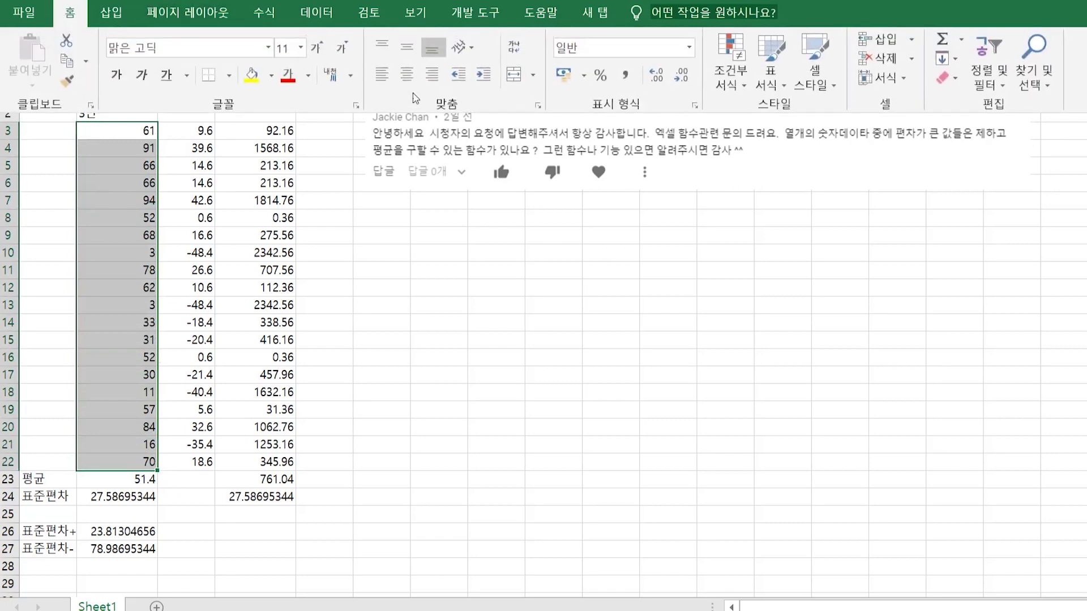
{"action": "left_click", "coordinate": [730, 72]}
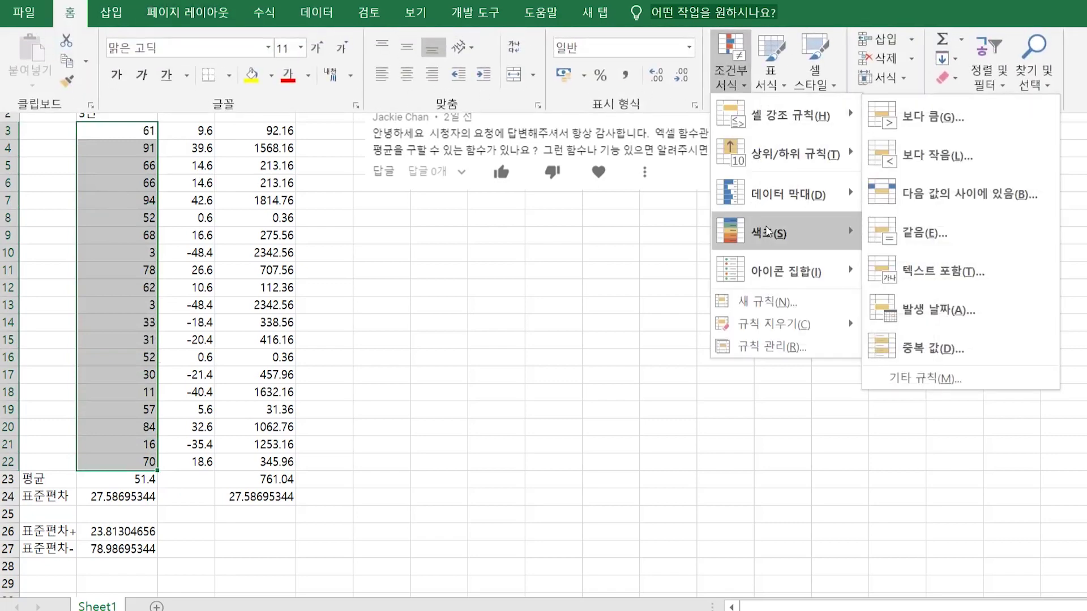
{"action": "left_click", "coordinate": [772, 303]}
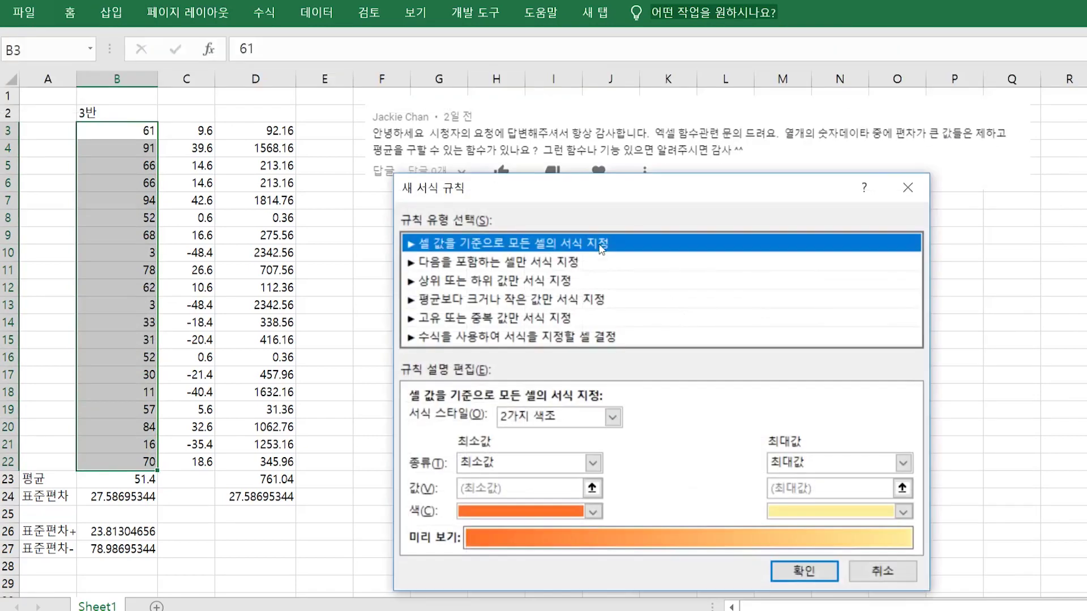
{"action": "left_click_drag", "start_coordinate": [663, 199], "coordinate": [666, 132]}
{"action": "left_click", "coordinate": [480, 261]}
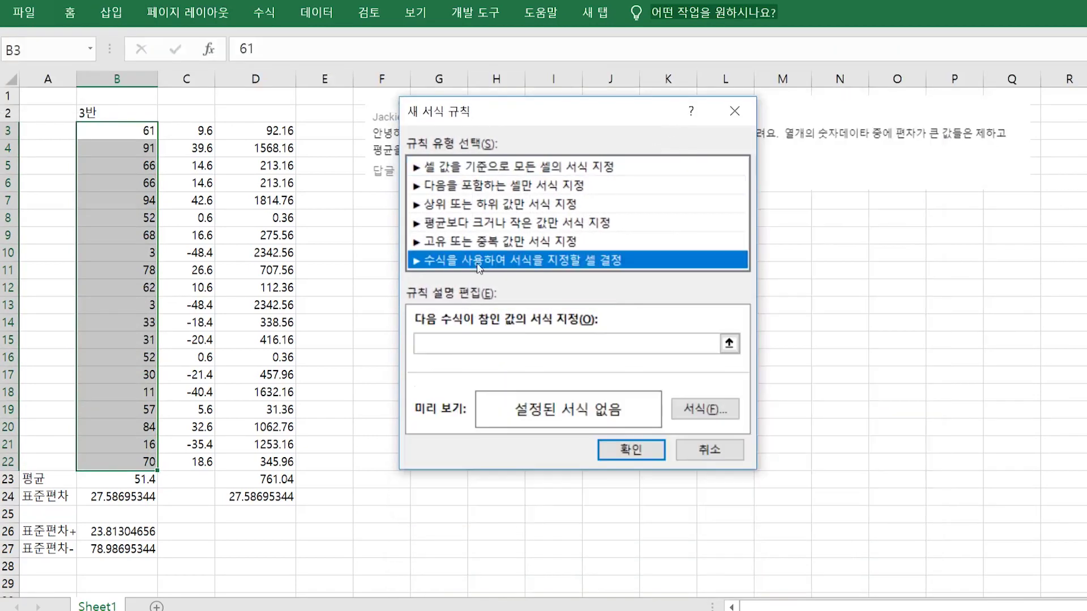
{"action": "left_click", "coordinate": [486, 343]}
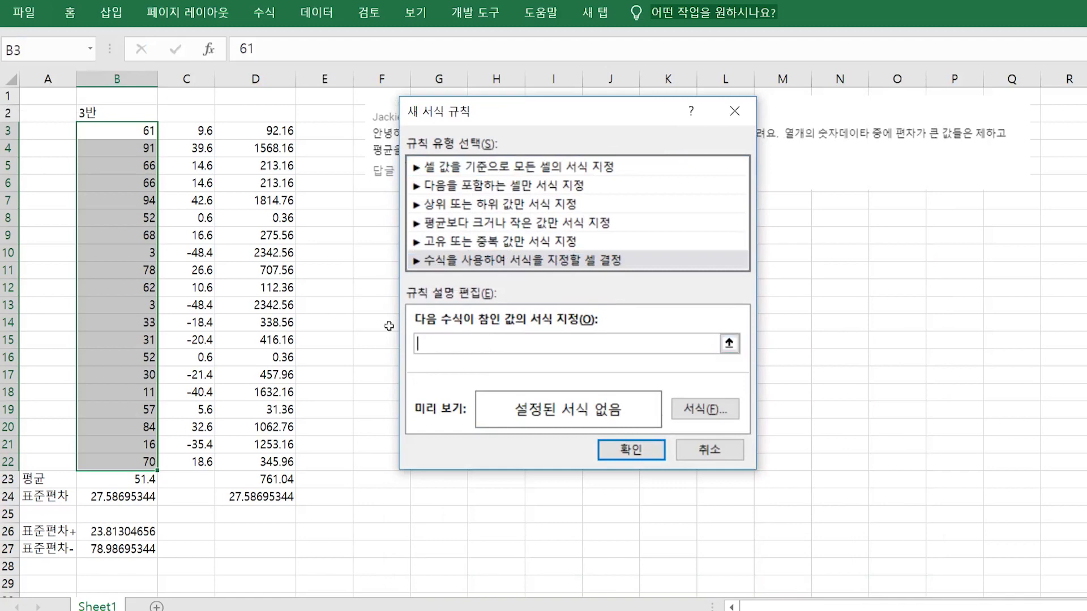
- Enter the rule's lower-limit condition =B3>=$B$26, keeping B3 as a relative reference
{"action": "type", "text": "="}
{"action": "left_click", "coordinate": [137, 136]}
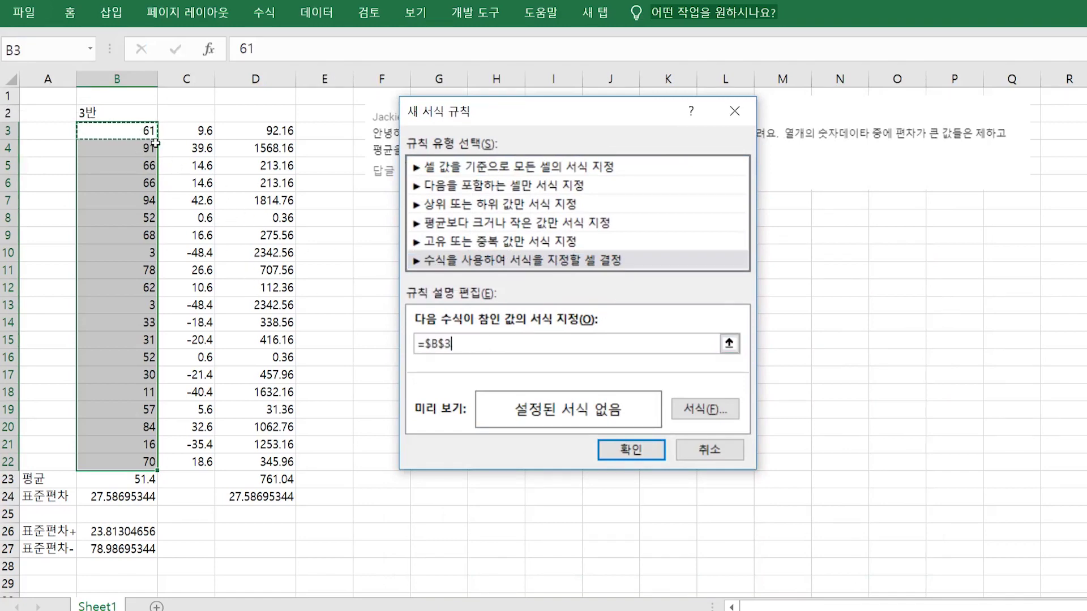
{"action": "left_click", "coordinate": [432, 344]}
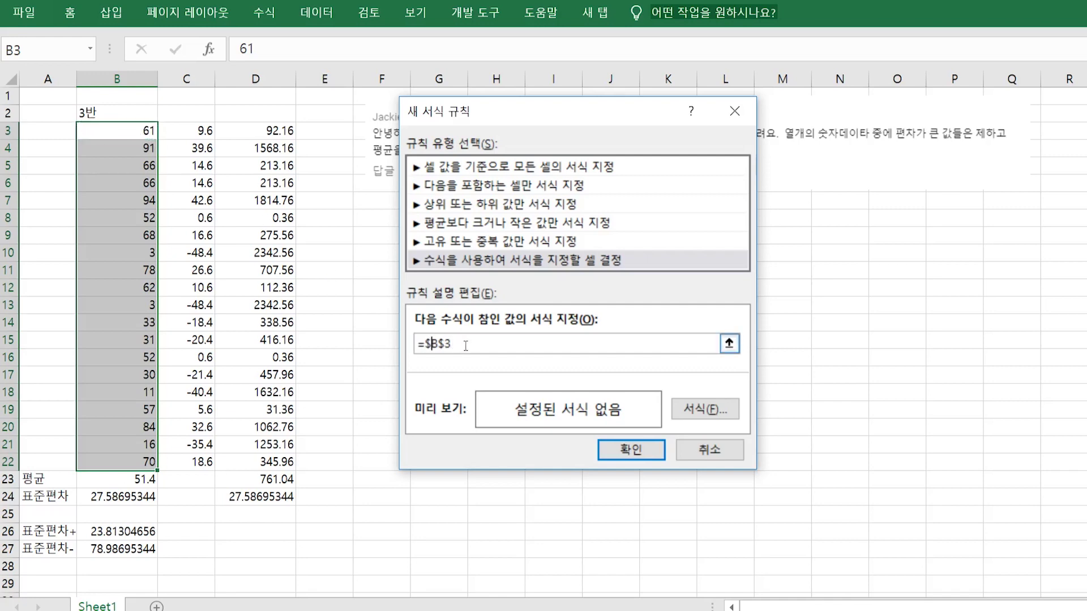
{"action": "key", "text": "BackSpace"}
{"action": "left_click", "coordinate": [439, 343]}
{"action": "key", "text": "BackSpace"}
{"action": "left_click", "coordinate": [451, 342]}
{"action": "type", "text": ">="}
{"action": "left_click", "coordinate": [137, 527]}
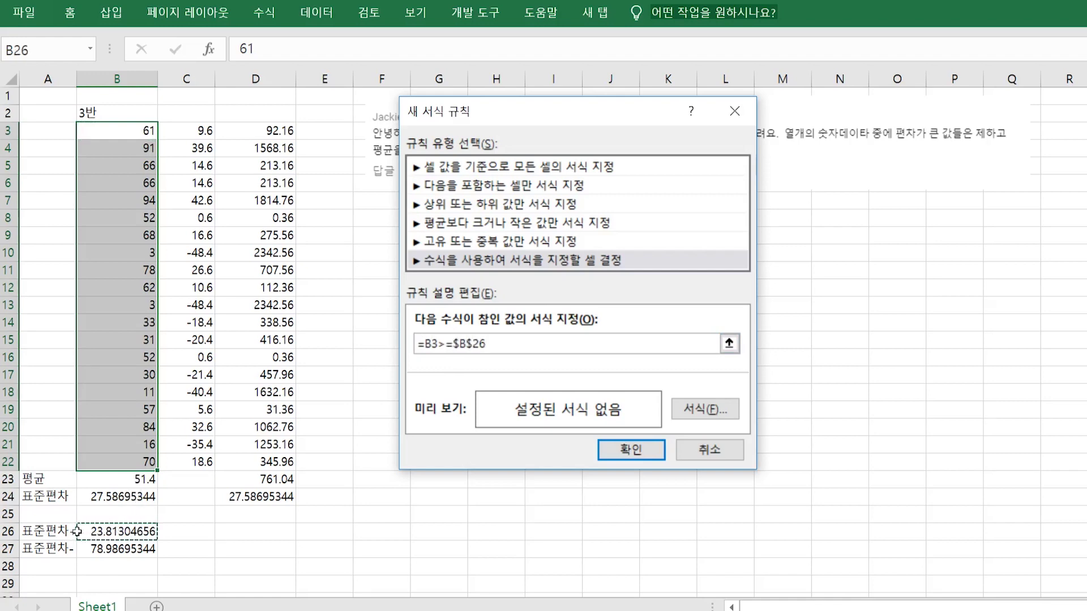
- Extend the rule formula with the upper-limit condition to =and(B3>=$B$26,B3<=$B$27)
{"action": "left_click", "coordinate": [425, 344]}
{"action": "type", "text": "무"}
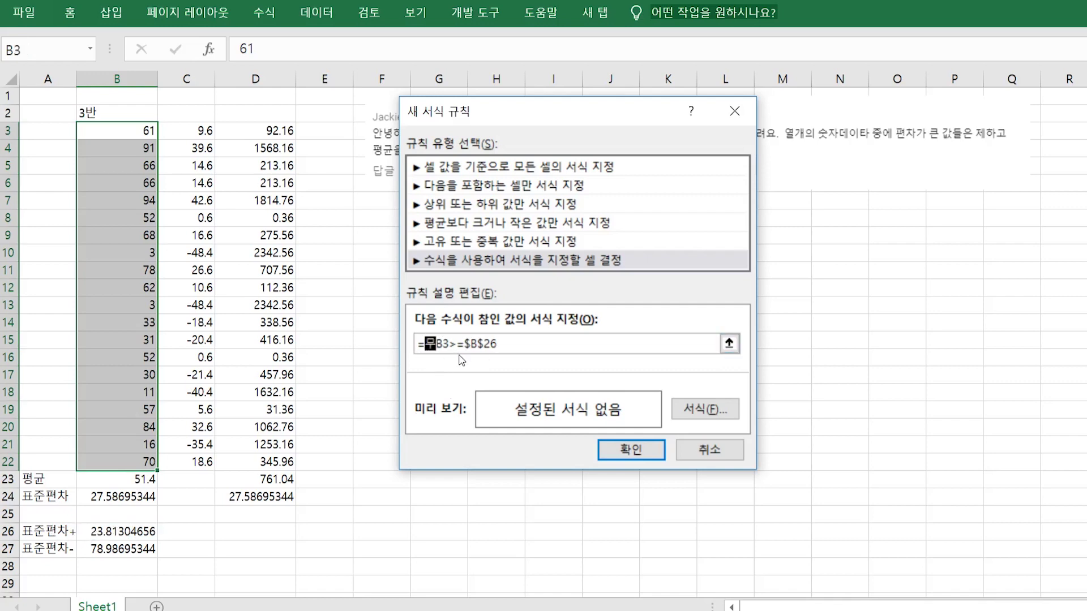
{"action": "key", "text": "BackSpace"}
{"action": "type", "text": "and("}
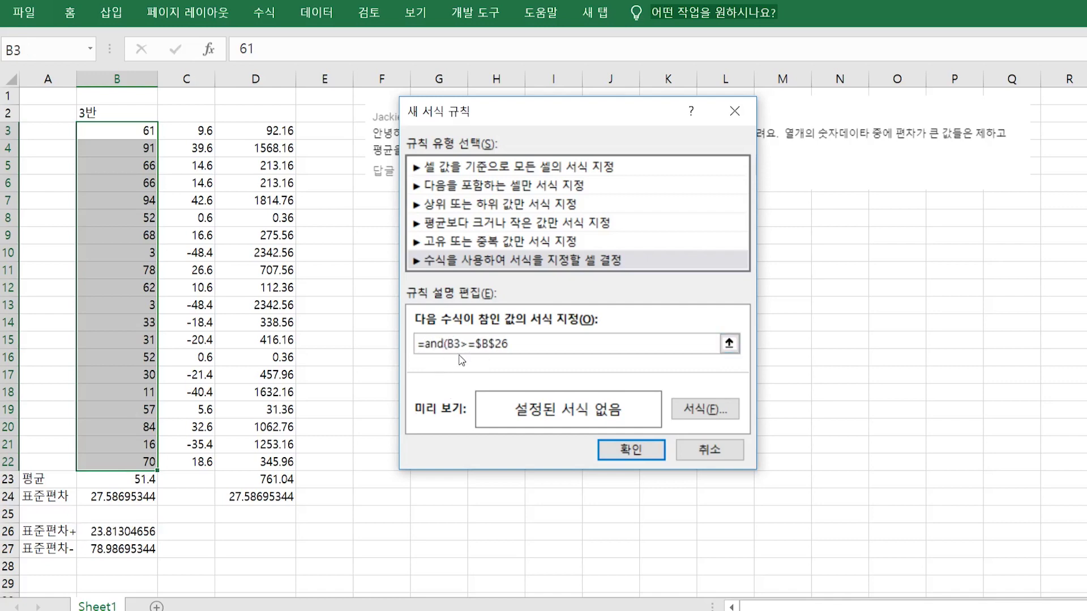
{"action": "left_click_drag", "start_coordinate": [446, 343], "coordinate": [531, 338]}
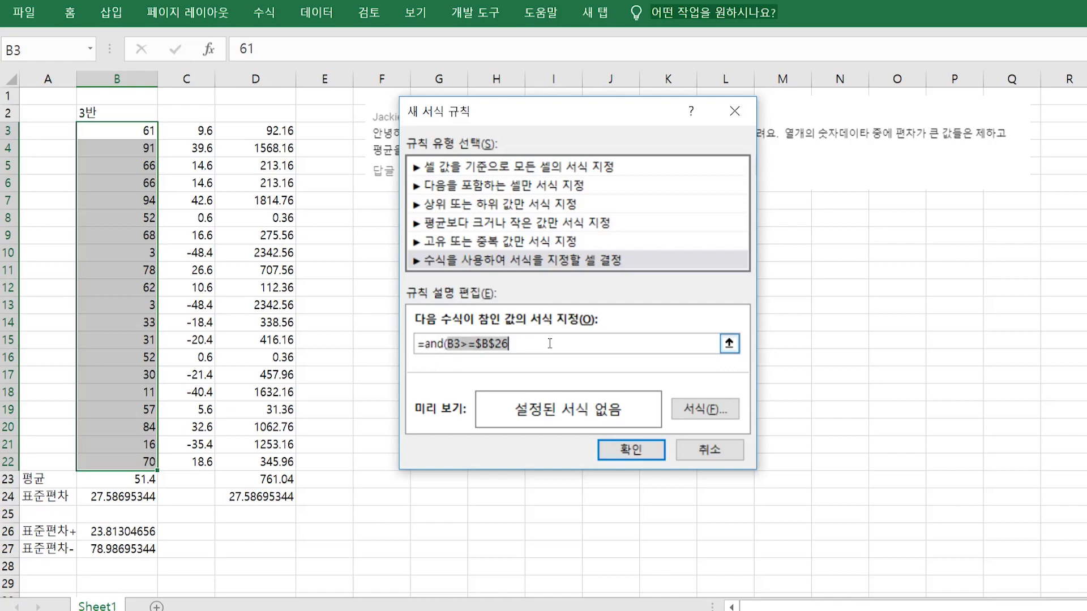
{"action": "left_click", "coordinate": [547, 344]}
{"action": "type", "text": ","}
{"action": "key", "text": "ctrl+v"}
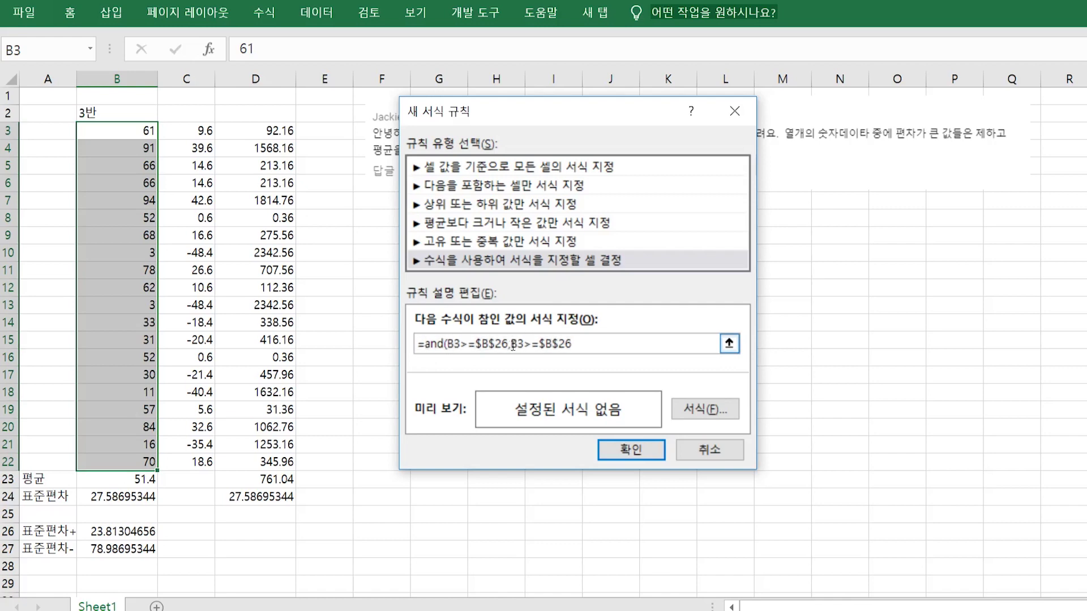
{"action": "left_click_drag", "start_coordinate": [527, 342], "coordinate": [665, 360]}
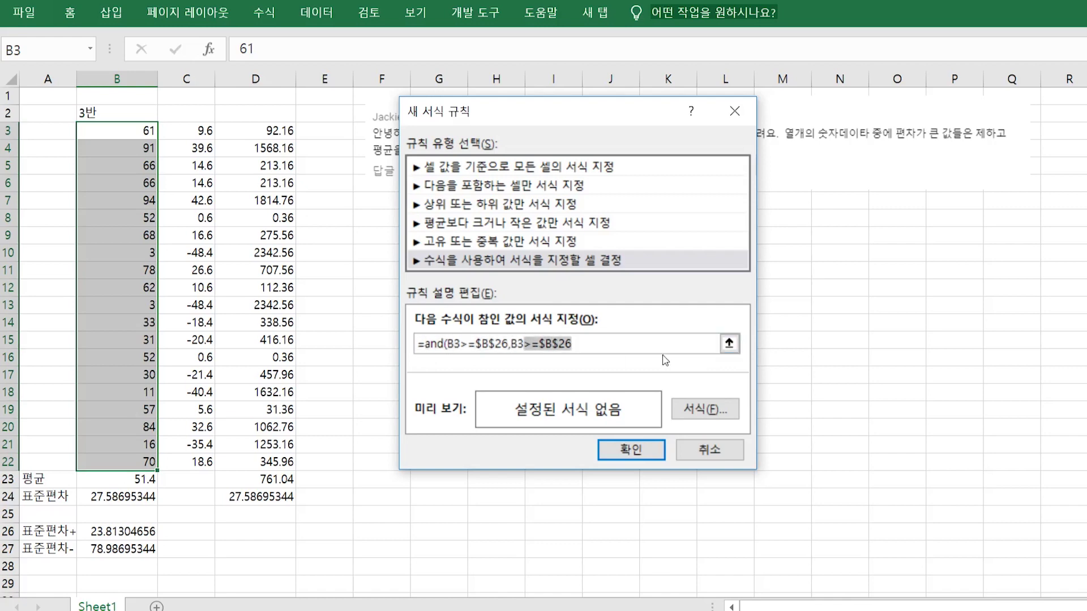
{"action": "type", "text": "<"}
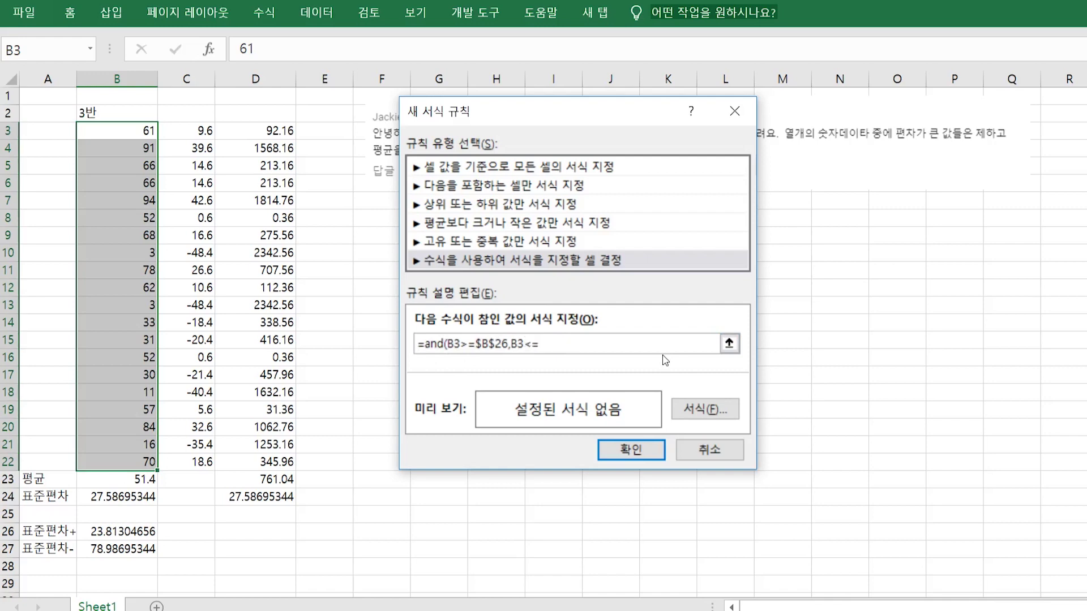
{"action": "type", "text": "="}
{"action": "left_click", "coordinate": [96, 553]}
{"action": "type", "text": ")"}
- Set the rule's format to a light gold background fill
{"action": "left_click", "coordinate": [702, 410]}
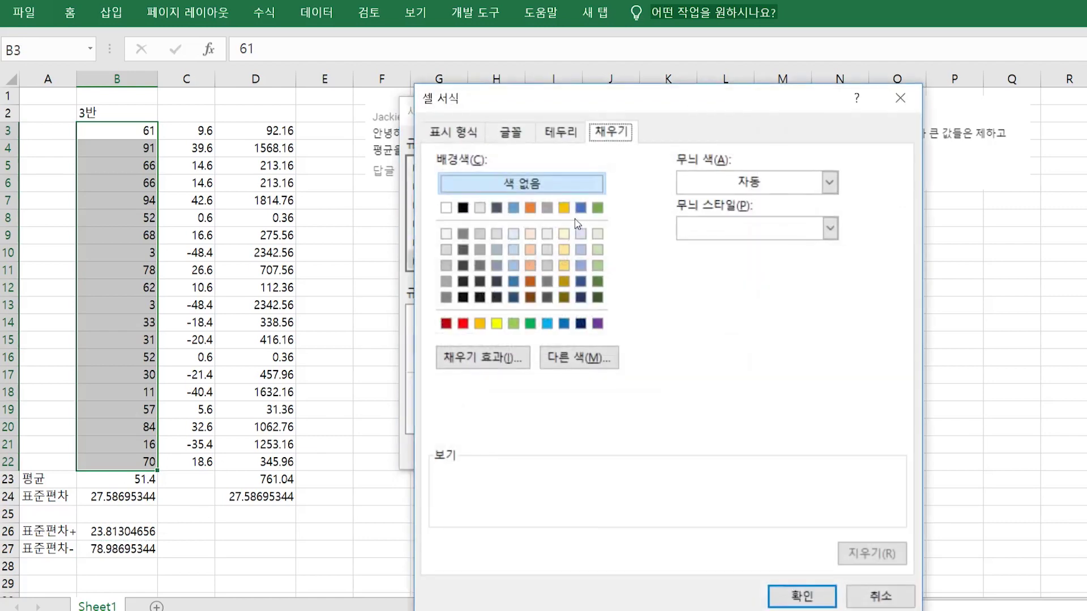
{"action": "left_click", "coordinate": [565, 251]}
{"action": "left_click", "coordinate": [802, 596]}
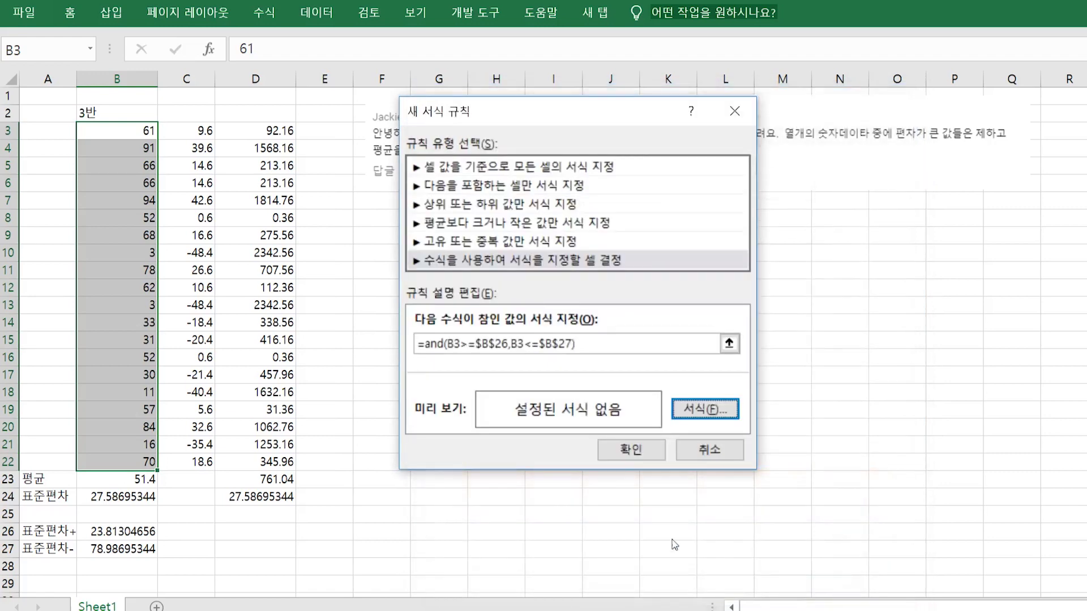
- Apply the conditional formatting rule, then select the unhighlighted scores in B4, B7, B10, B13, B18 and B20:B21
{"action": "left_click", "coordinate": [630, 453]}
{"action": "left_click", "coordinate": [246, 421]}
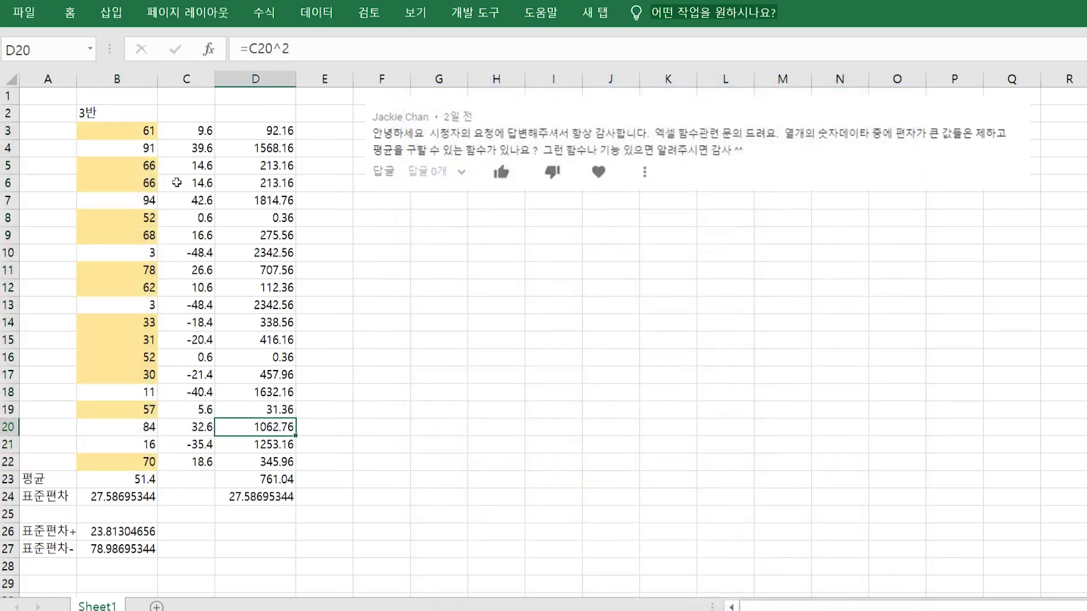
{"action": "left_click", "coordinate": [148, 148]}
{"action": "left_click", "coordinate": [148, 200], "text": "ctrl"}
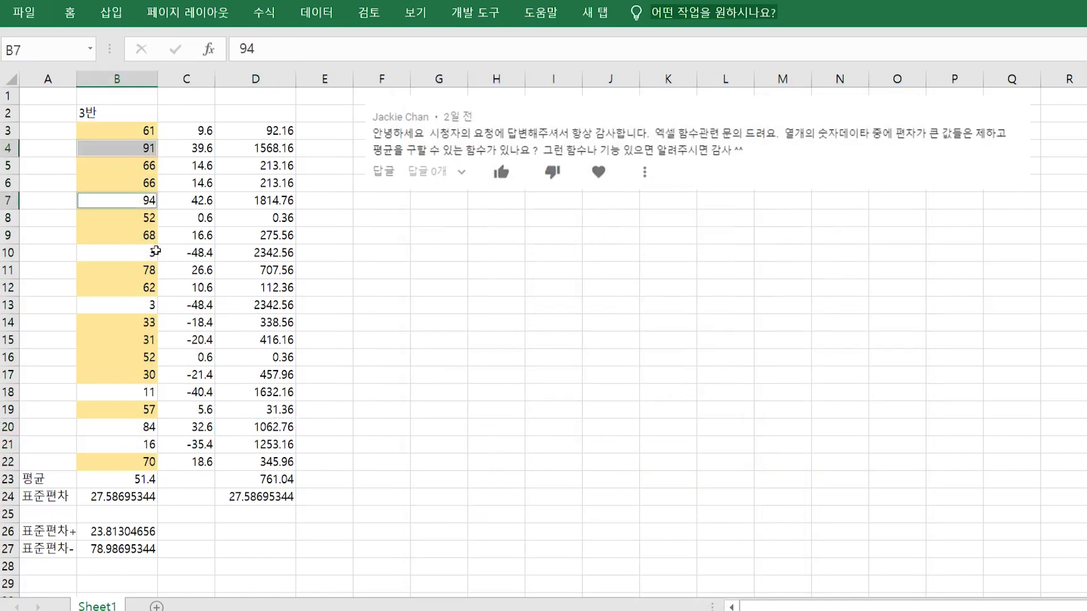
{"action": "left_click", "coordinate": [149, 253], "text": "ctrl"}
{"action": "left_click", "coordinate": [148, 305], "text": "ctrl"}
{"action": "left_click", "coordinate": [152, 392], "text": "ctrl"}
{"action": "left_click_drag", "start_coordinate": [150, 427], "coordinate": [154, 449]}
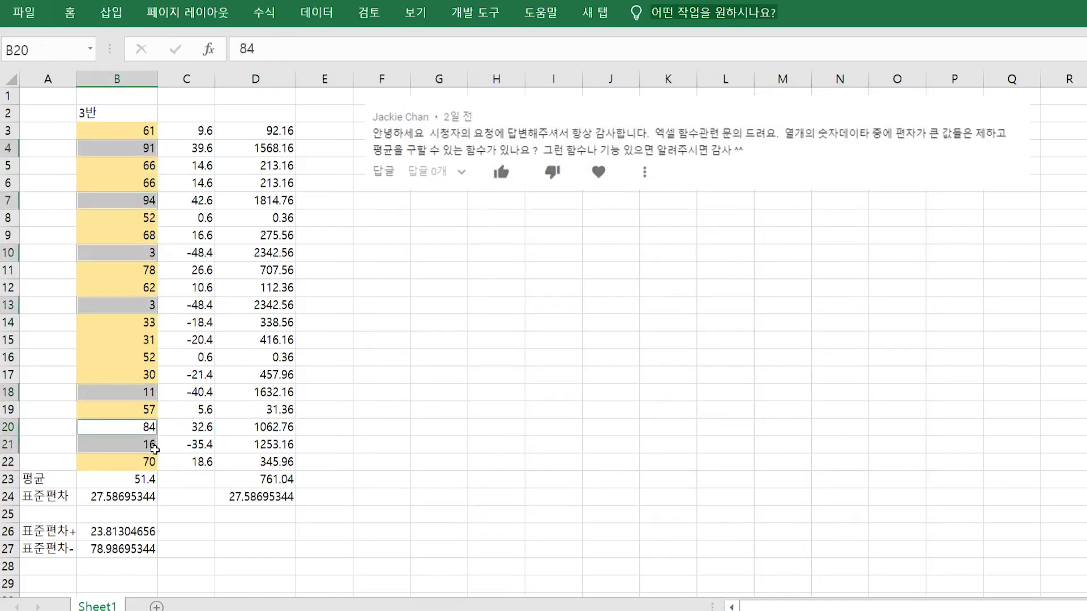
- Correct the limit labels so that A26 reads 표준편차- and A27 reads 표준편차+
{"action": "double_click", "coordinate": [66, 531]}
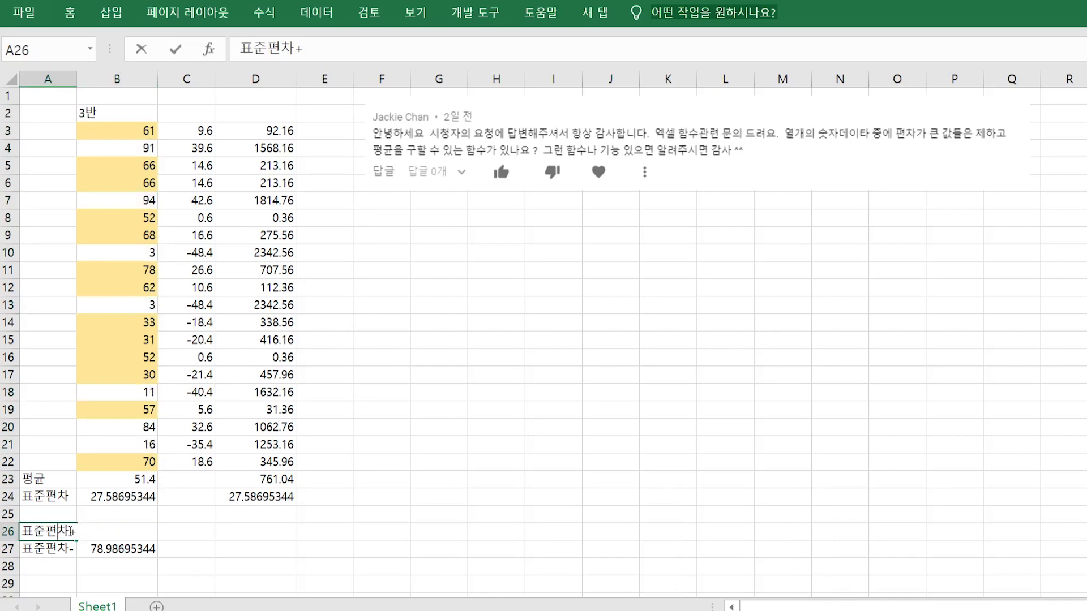
{"action": "left_click_drag", "start_coordinate": [69, 531], "coordinate": [86, 531]}
{"action": "type", "text": "9"}
{"action": "key", "text": "BackSpace"}
{"action": "type", "text": "-"}
{"action": "key", "text": "Return"}
{"action": "double_click", "coordinate": [66, 549]}
{"action": "left_click_drag", "start_coordinate": [68, 549], "coordinate": [104, 547]}
{"action": "type", "text": "+"}
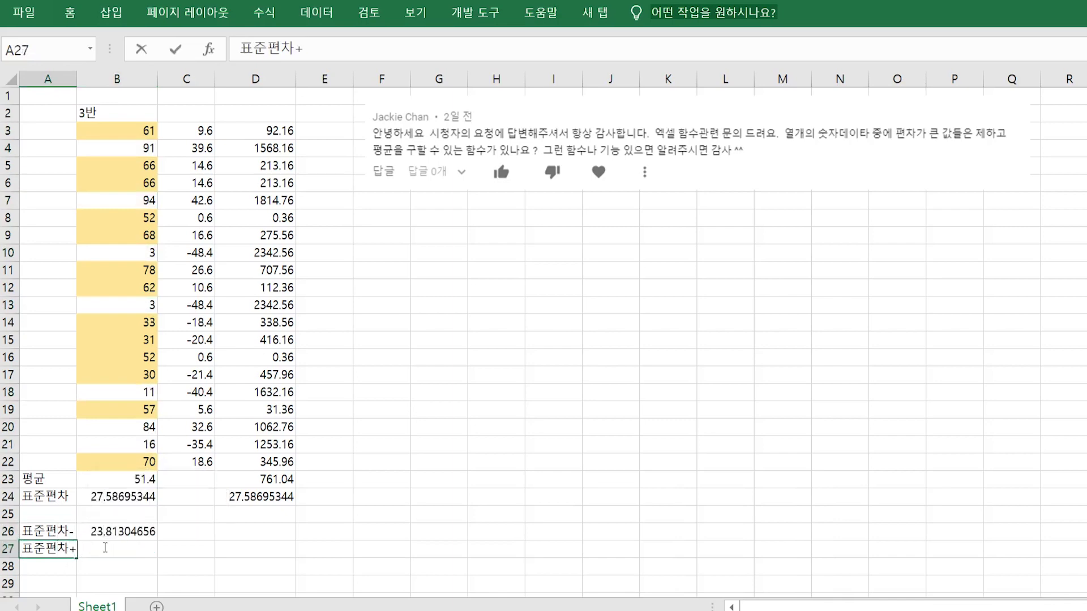
{"action": "key", "text": "Return"}
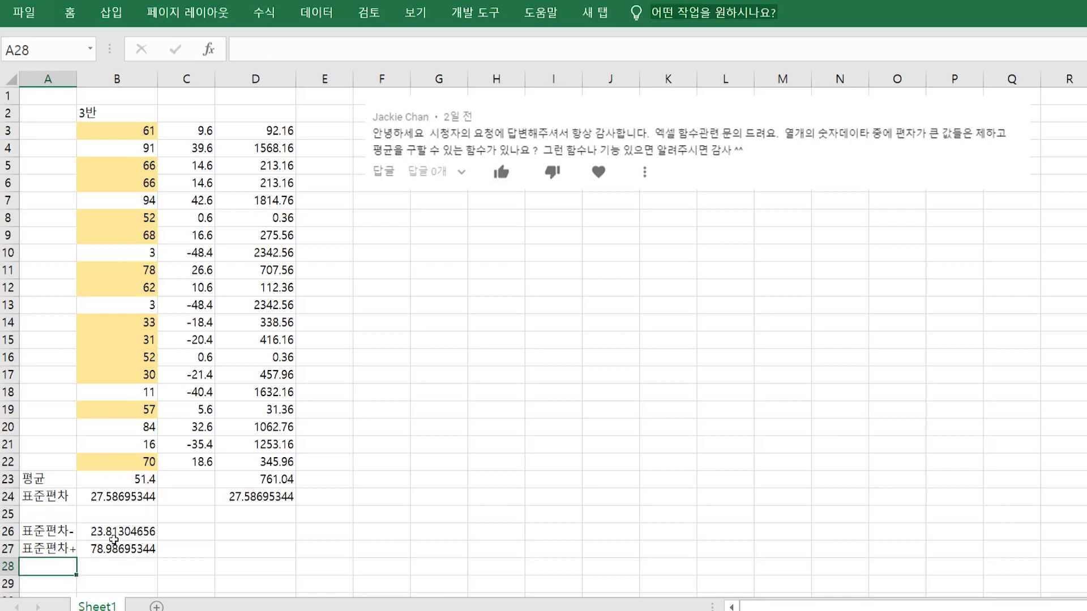
- Examine the two limits in B26:B27 and select all the highlighted scores in column B
{"action": "left_click_drag", "start_coordinate": [113, 537], "coordinate": [116, 548]}
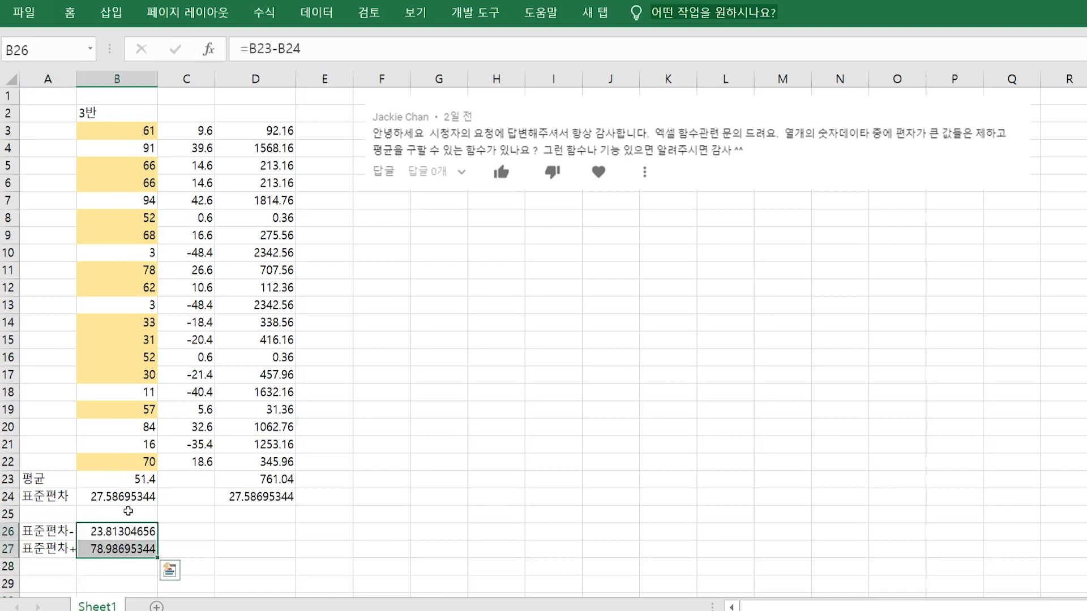
{"action": "left_click", "coordinate": [145, 133]}
{"action": "left_click_drag", "start_coordinate": [145, 165], "coordinate": [145, 181], "text": "ctrl"}
{"action": "left_click_drag", "start_coordinate": [145, 218], "coordinate": [145, 379], "text": "ctrl"}
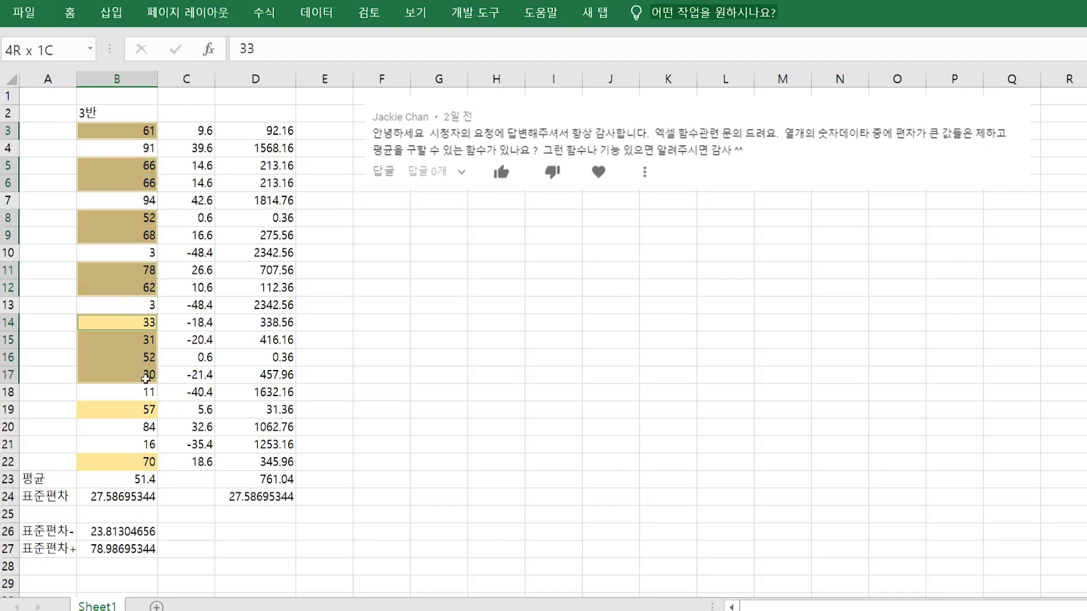
{"action": "left_click", "coordinate": [145, 410], "text": "ctrl"}
{"action": "left_click", "coordinate": [145, 462], "text": "ctrl"}
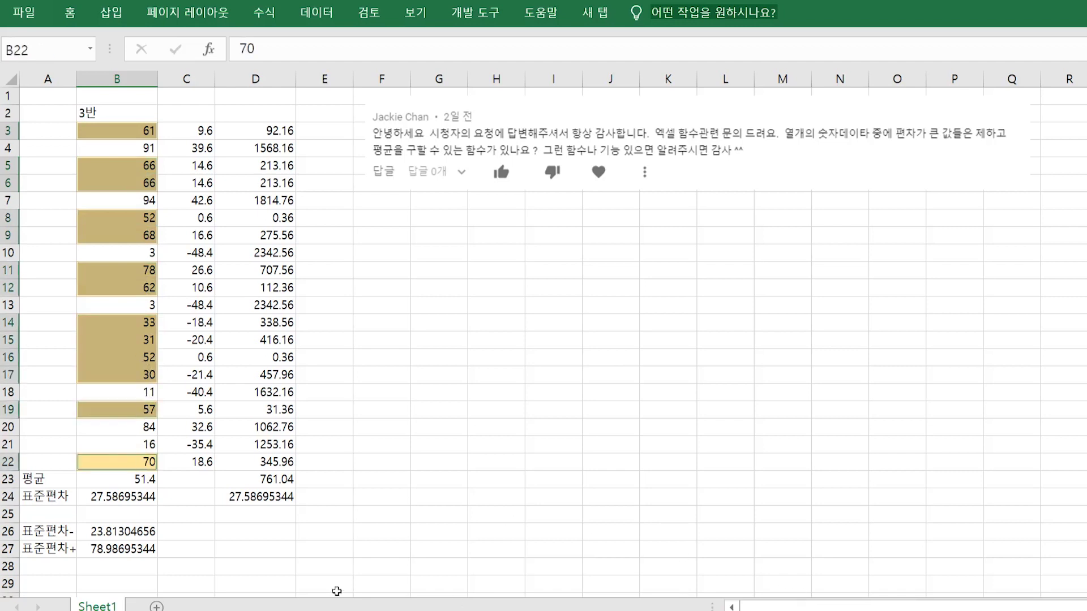
- Enter the label 평균(제외) in A29 for the average that excludes outliers
{"action": "left_click", "coordinate": [69, 584]}
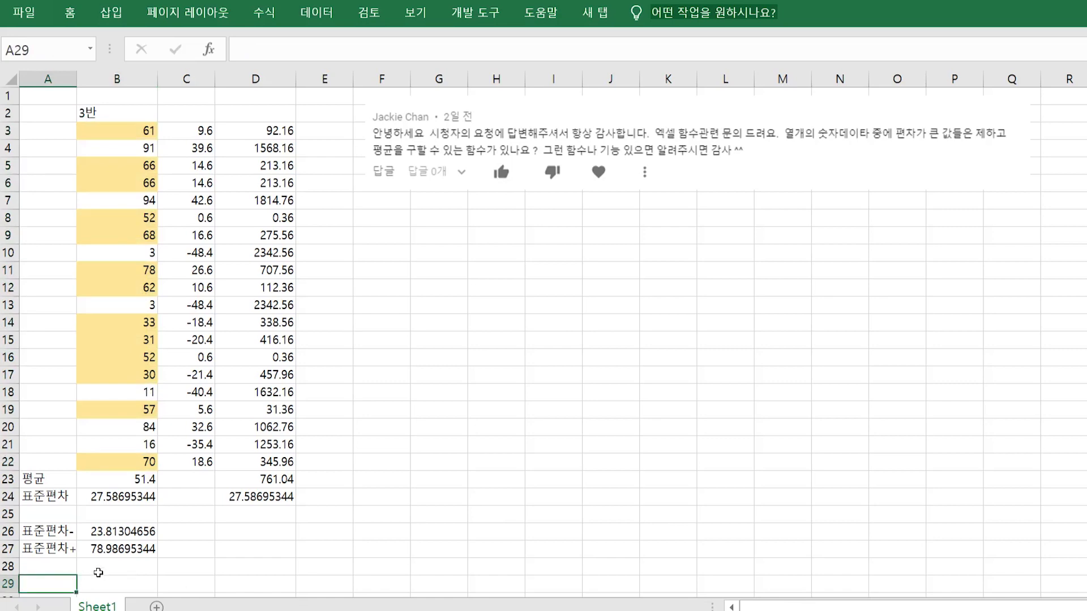
{"action": "type", "text": "vud"}
{"action": "key", "text": "BackSpace"}
{"action": "key", "text": "BackSpace"}
{"action": "key", "text": "BackSpace"}
{"action": "key", "text": "Hangul"}
{"action": "type", "text": "평균("}
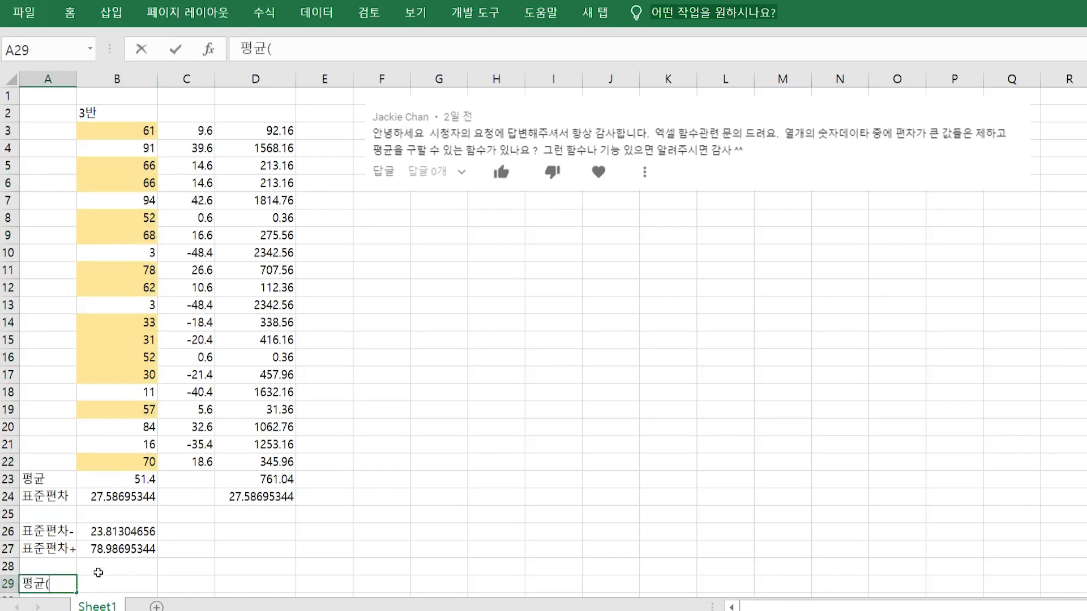
{"action": "type", "text": "제외)"}
{"action": "key", "text": "Return"}
- Begin an AVERAGEIFS formula in B29 with the scores B3:B22 as the average range
{"action": "left_click", "coordinate": [98, 573]}
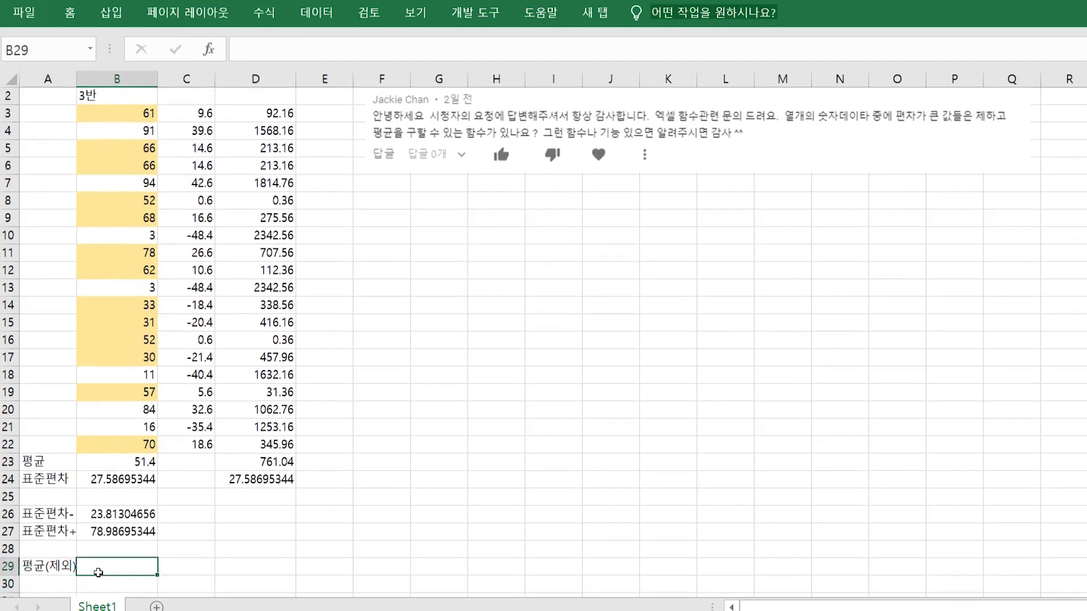
{"action": "type", "text": "=count"}
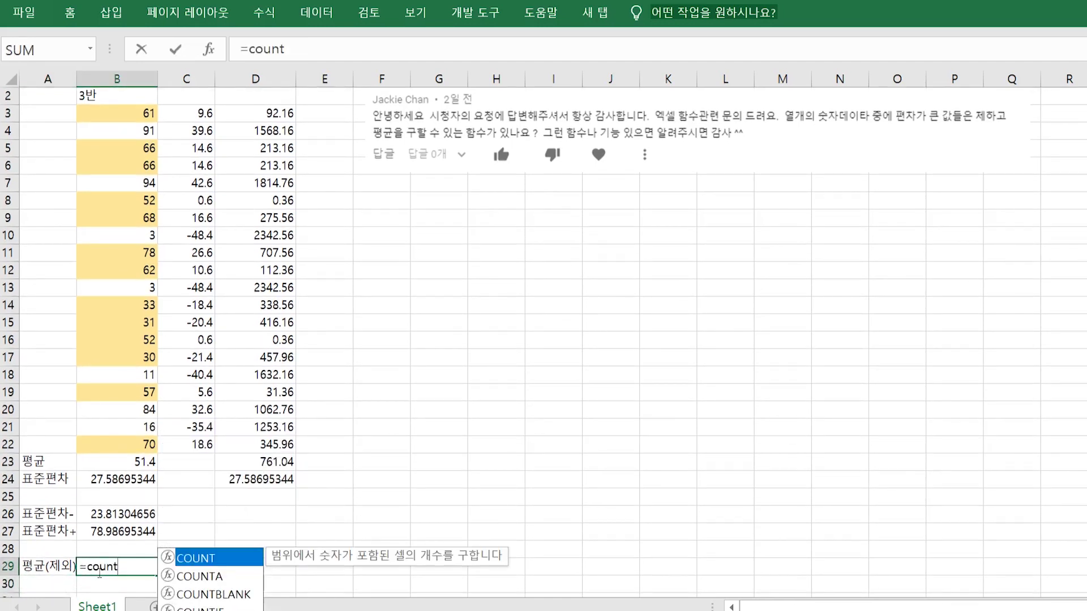
{"action": "key", "text": "BackSpace"}
{"action": "key", "text": "BackSpace"}
{"action": "key", "text": "BackSpace"}
{"action": "key", "text": "BackSpace"}
{"action": "key", "text": "BackSpace"}
{"action": "type", "text": "aver"}
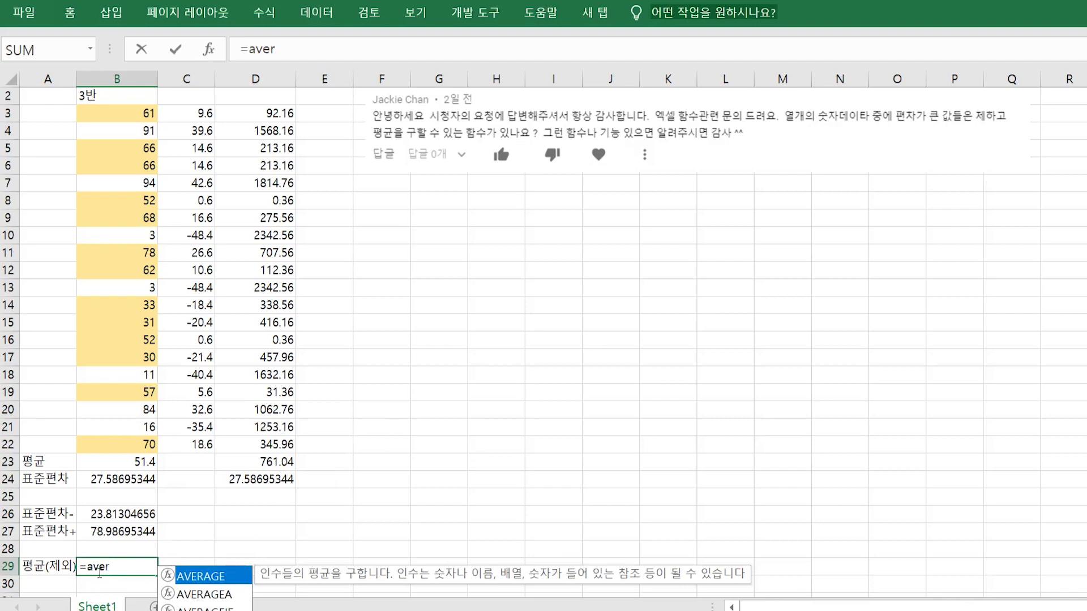
{"action": "key", "text": "Down"}
{"action": "key", "text": "Down"}
{"action": "key", "text": "Down"}
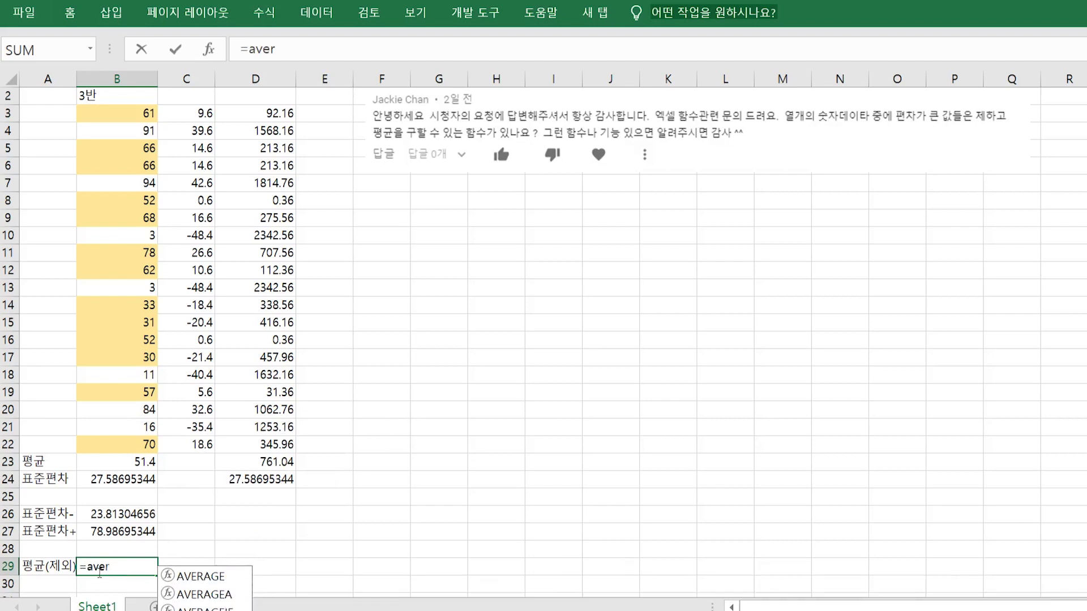
{"action": "key", "text": "Tab"}
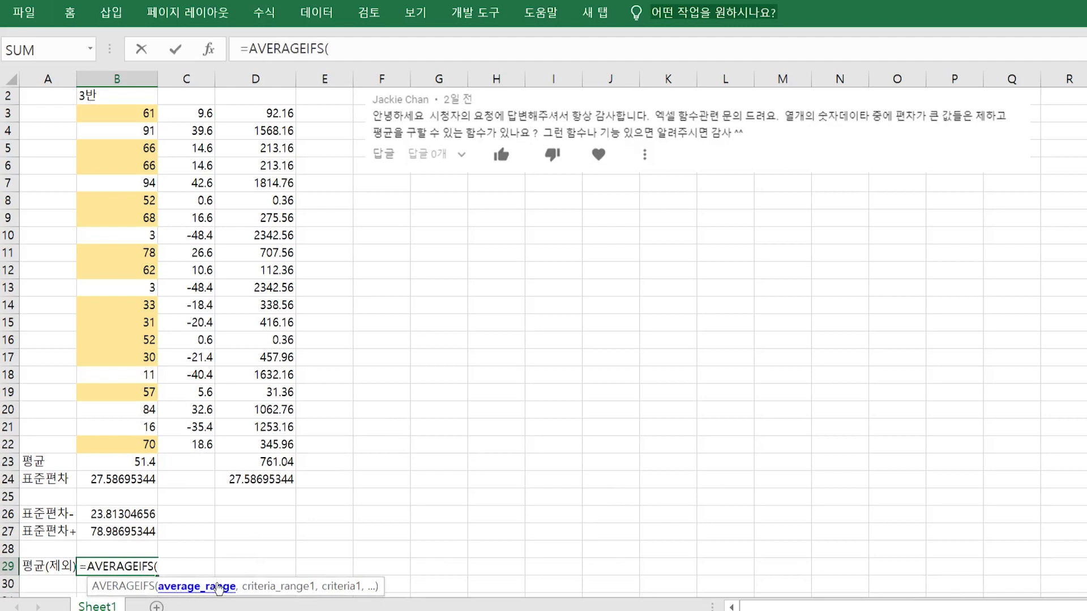
{"action": "left_click_drag", "start_coordinate": [145, 117], "coordinate": [144, 444]}
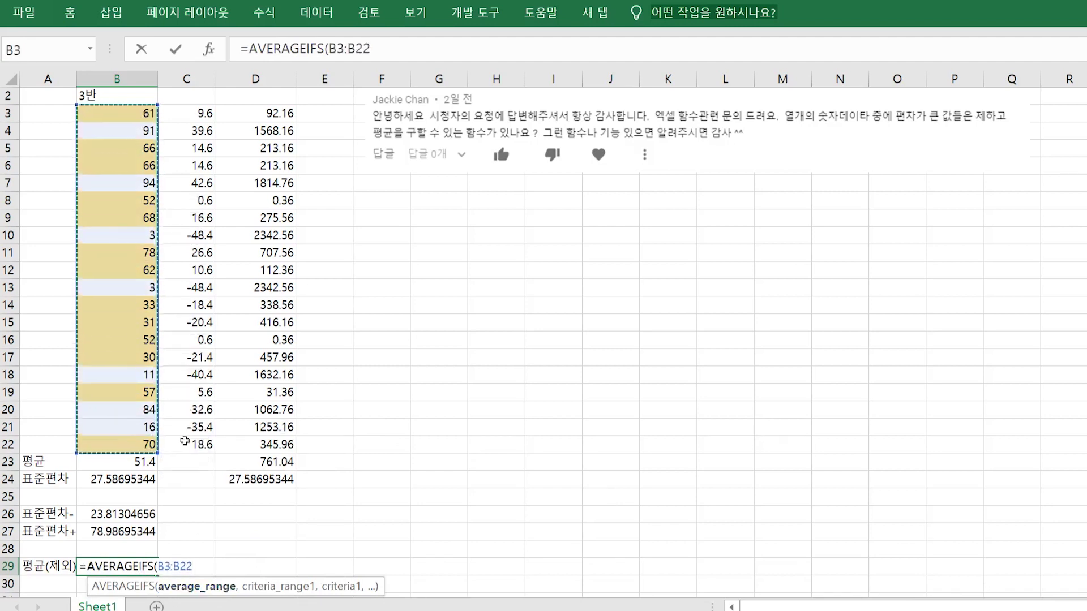
{"action": "type", "text": ","}
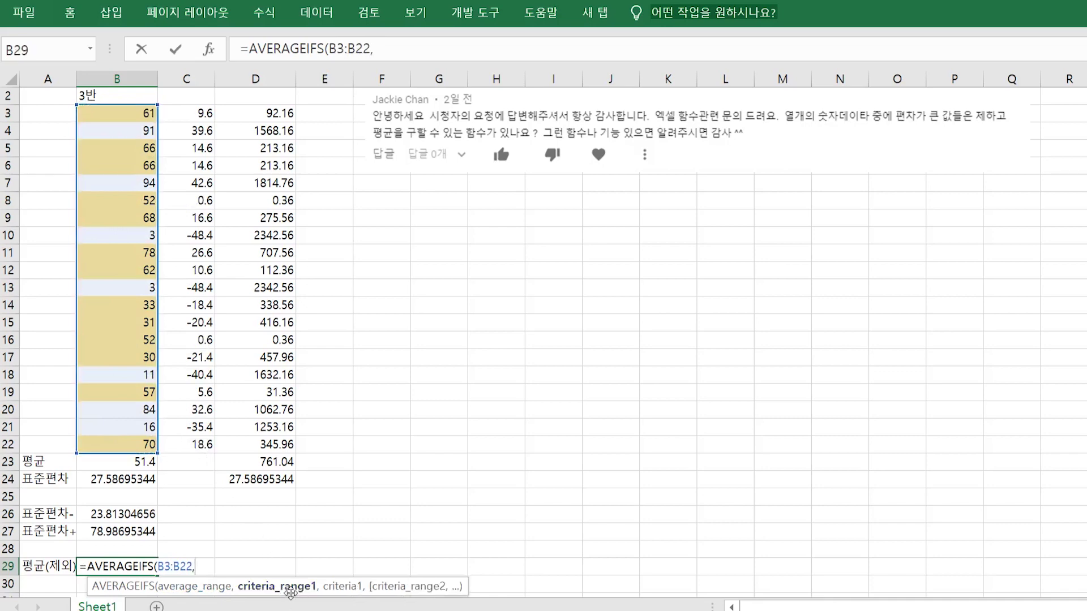
- Complete the B29 formula with criteria range B3:B22 and the lower-limit criterion ">="&B26
{"action": "left_click_drag", "start_coordinate": [128, 113], "coordinate": [127, 444]}
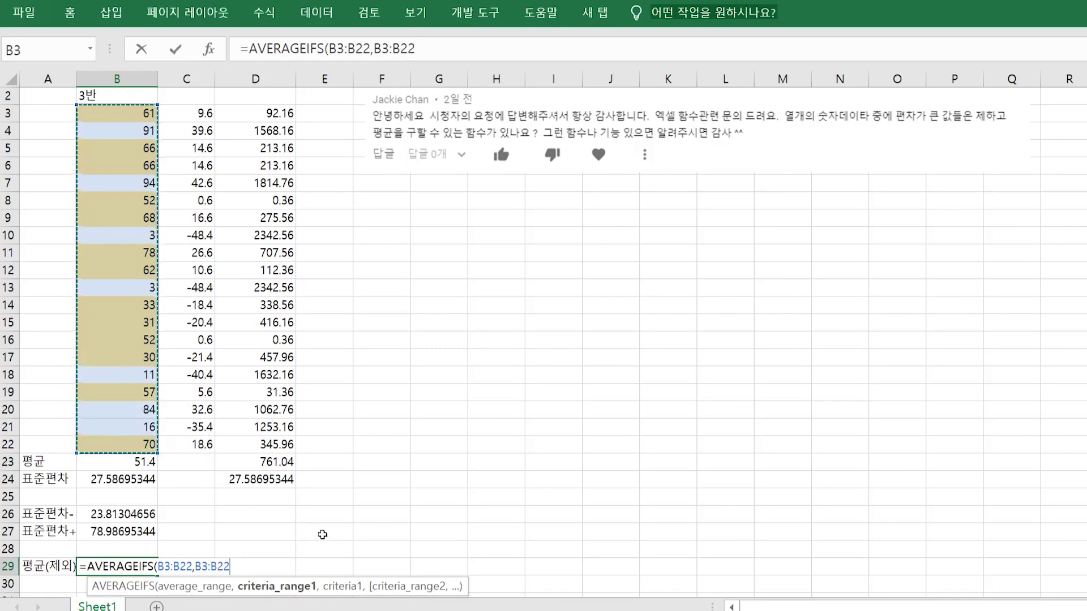
{"action": "type", "text": ",\">="}
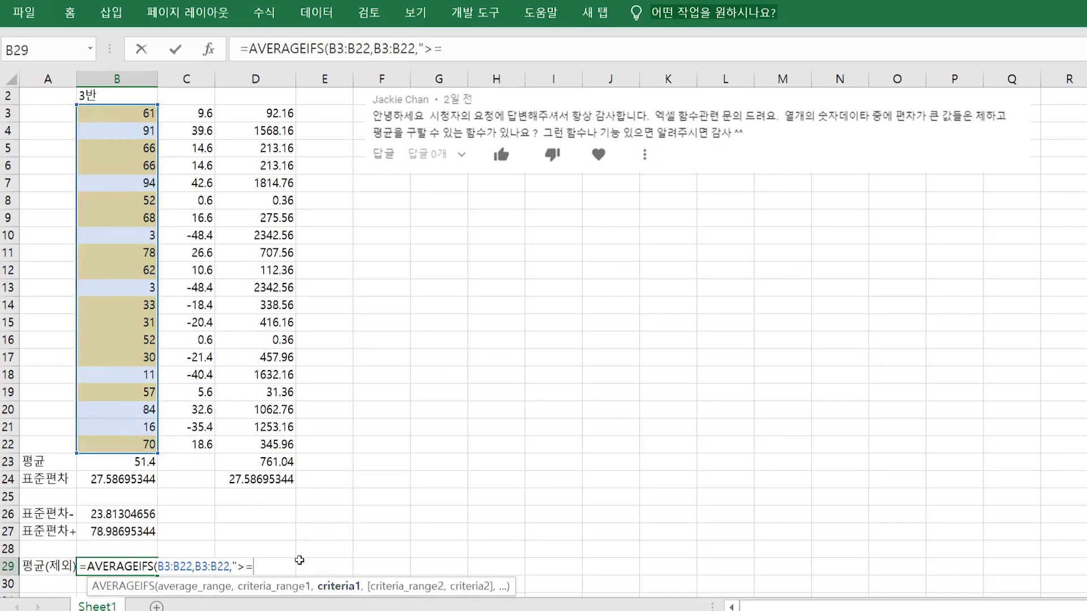
{"action": "type", "text": "\"&"}
{"action": "left_click", "coordinate": [123, 510]}
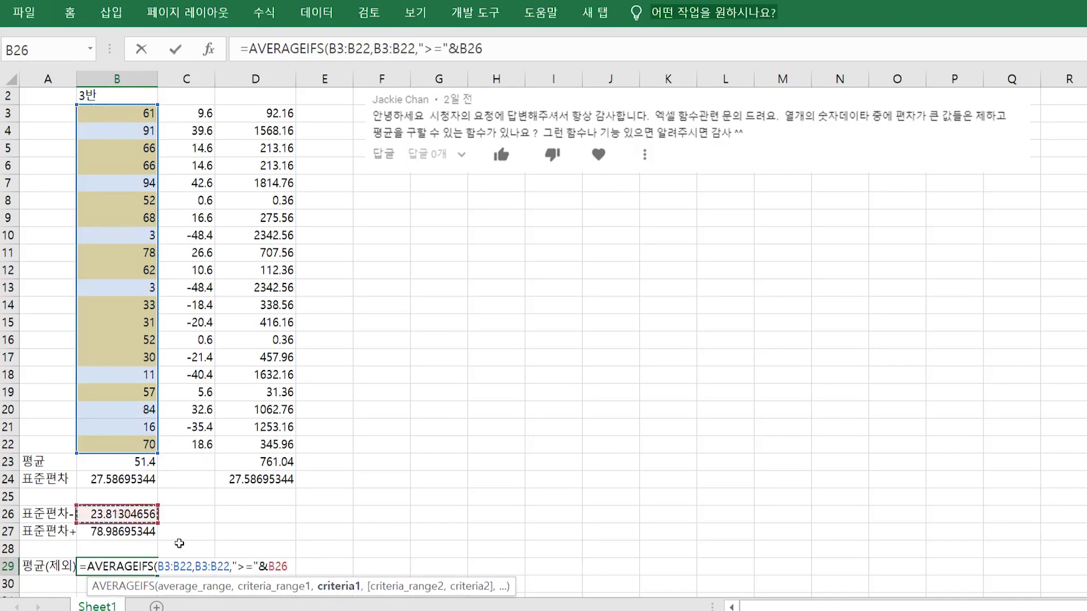
{"action": "double_click", "coordinate": [249, 566]}
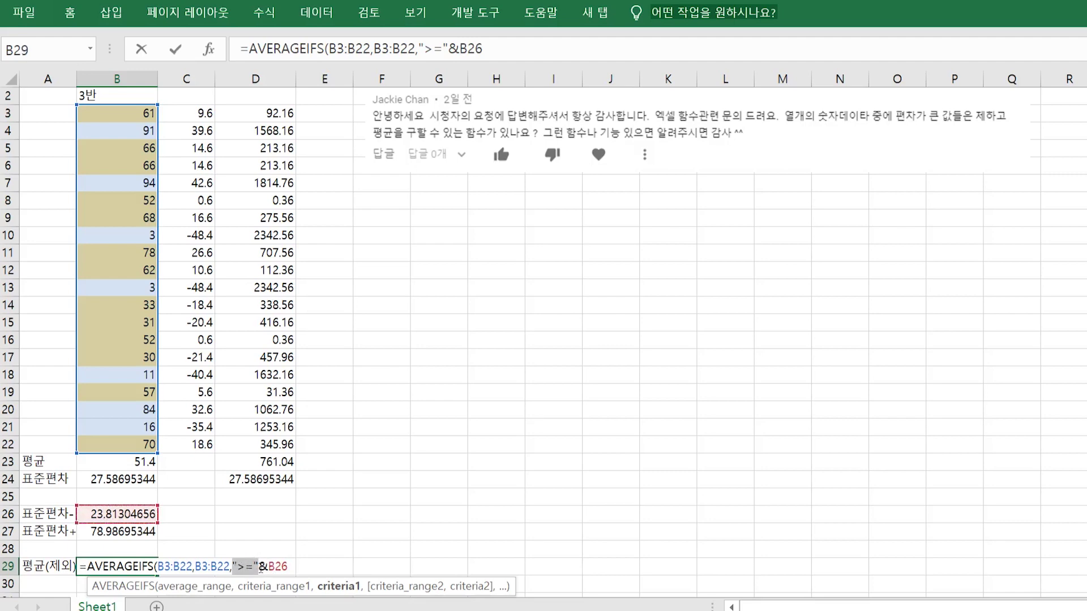
{"action": "double_click", "coordinate": [263, 567]}
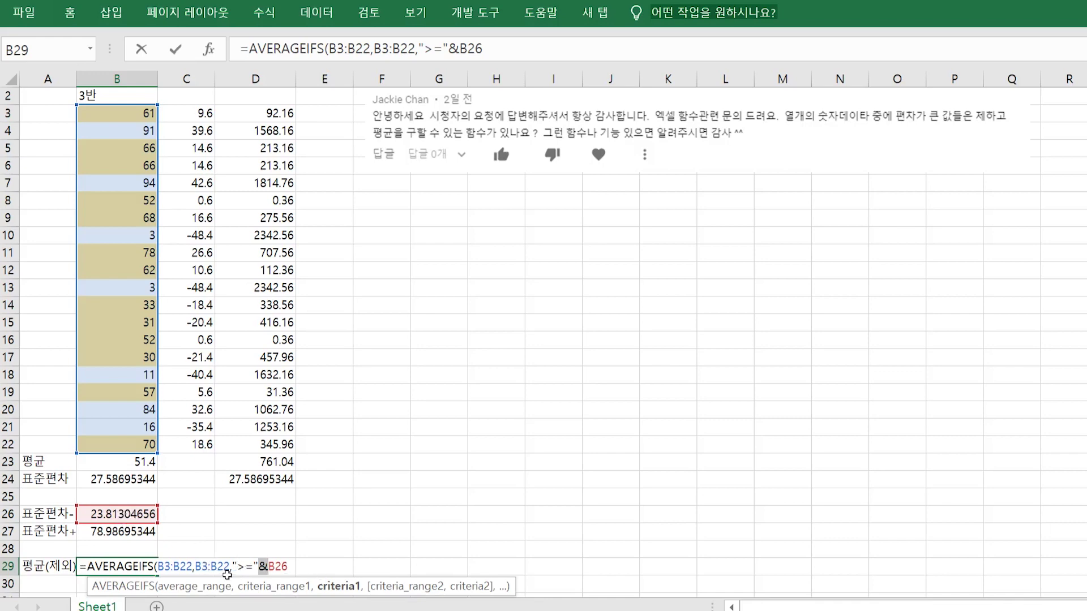
{"action": "left_click", "coordinate": [303, 569]}
{"action": "left_click", "coordinate": [148, 570]}
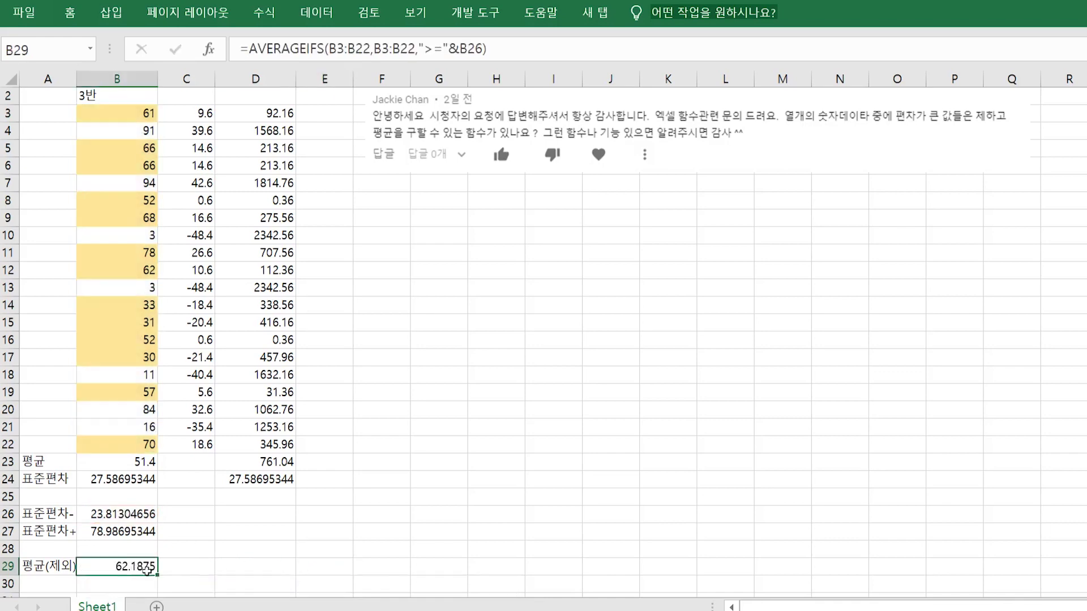
- Extend the AVERAGEIFS formula in B29 with a second criteria range B3:B22 and the upper-limit criterion "<="&B27
{"action": "left_click", "coordinate": [123, 522]}
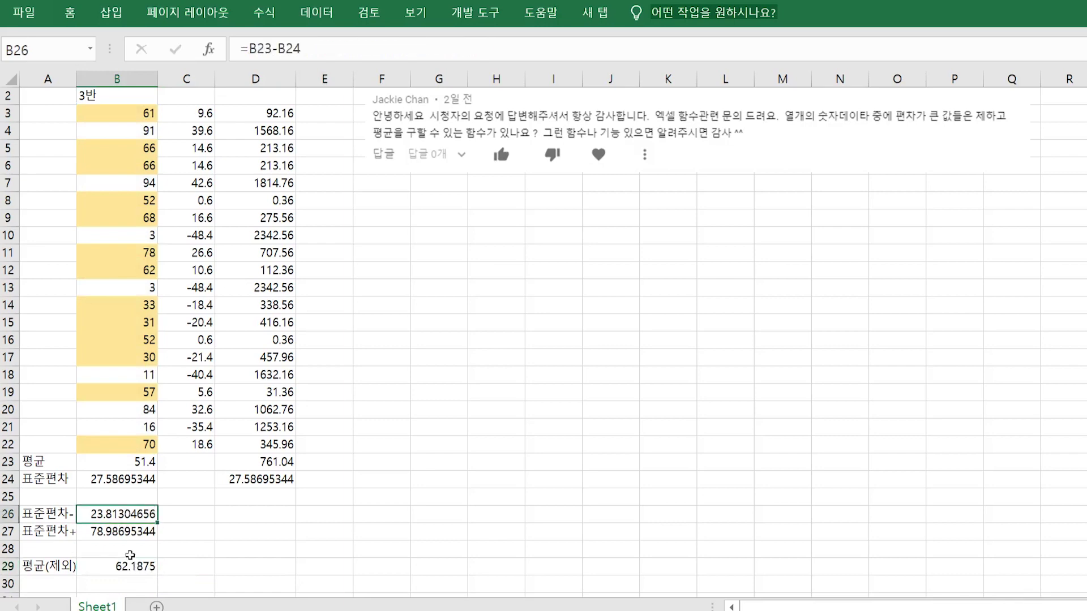
{"action": "left_click", "coordinate": [134, 566]}
{"action": "double_click", "coordinate": [134, 567]}
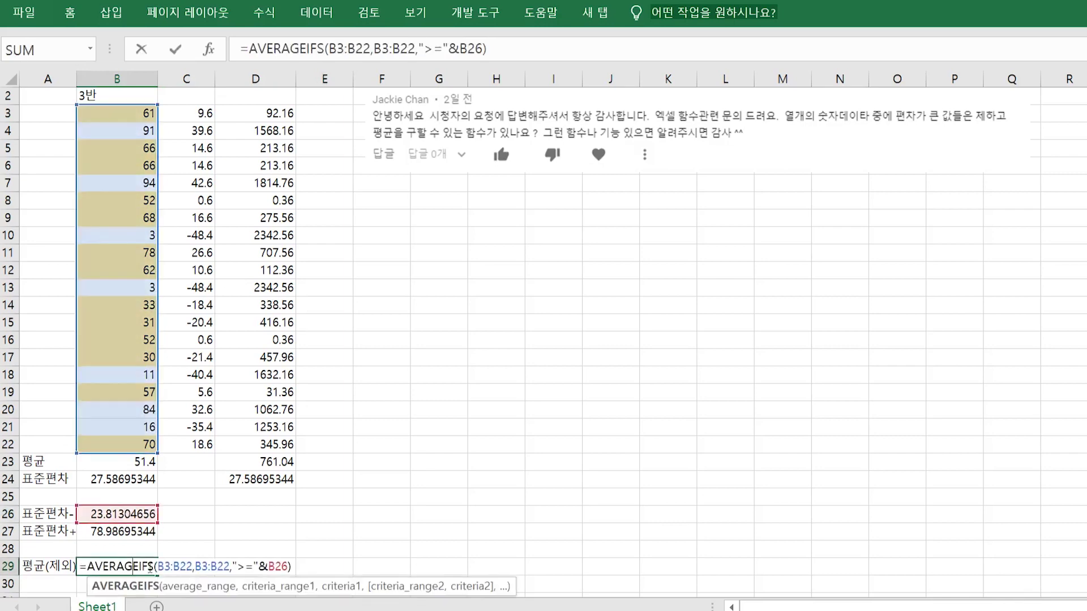
{"action": "left_click", "coordinate": [291, 566]}
{"action": "type", "text": ","}
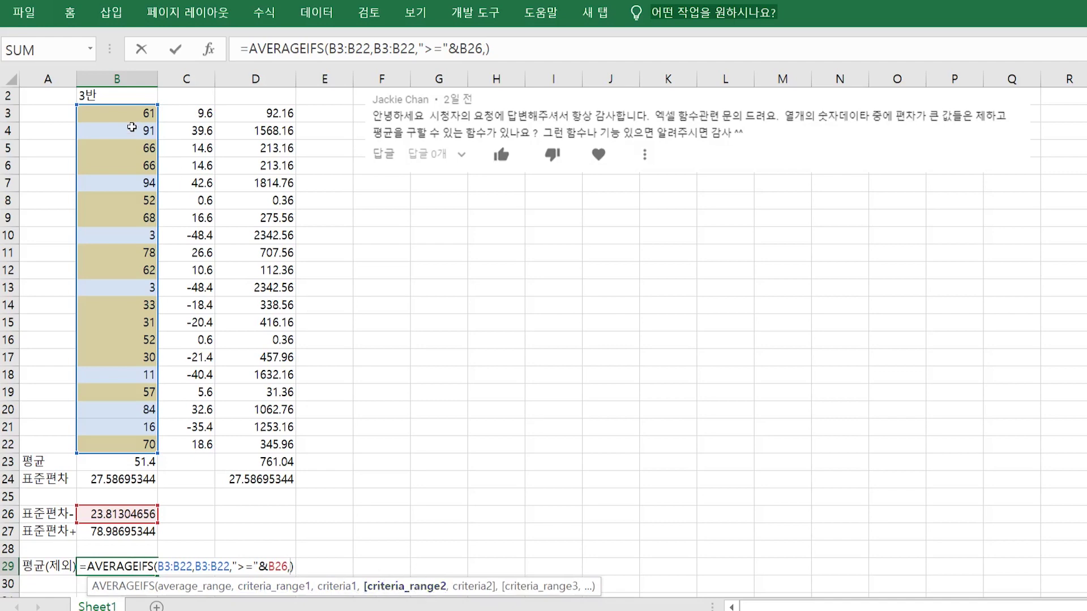
{"action": "left_click_drag", "start_coordinate": [131, 112], "coordinate": [127, 439]}
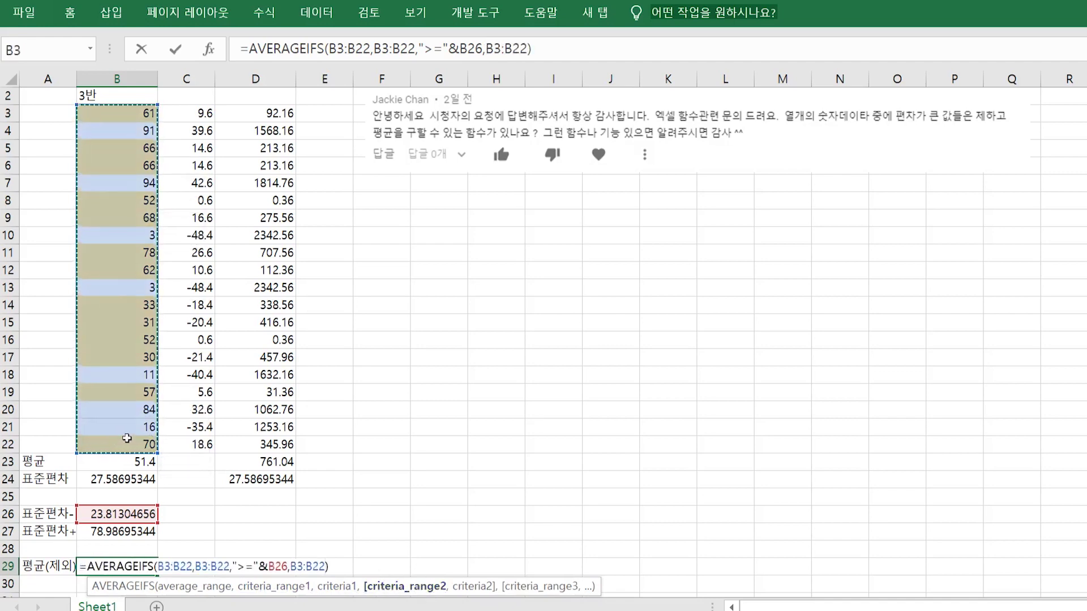
{"action": "type", "text": ","}
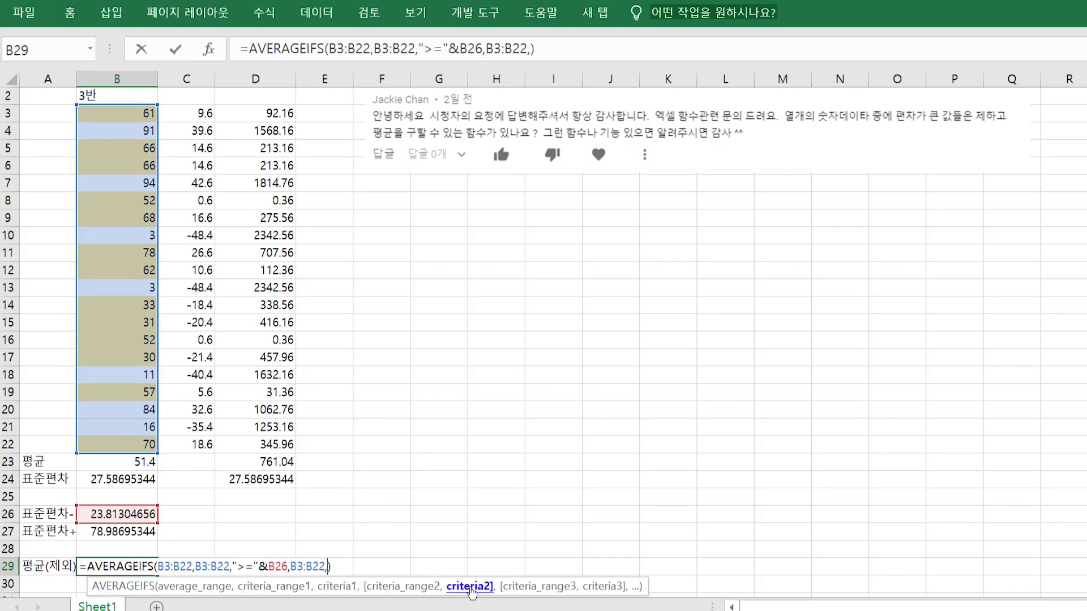
{"action": "type", "text": "\"<=\""}
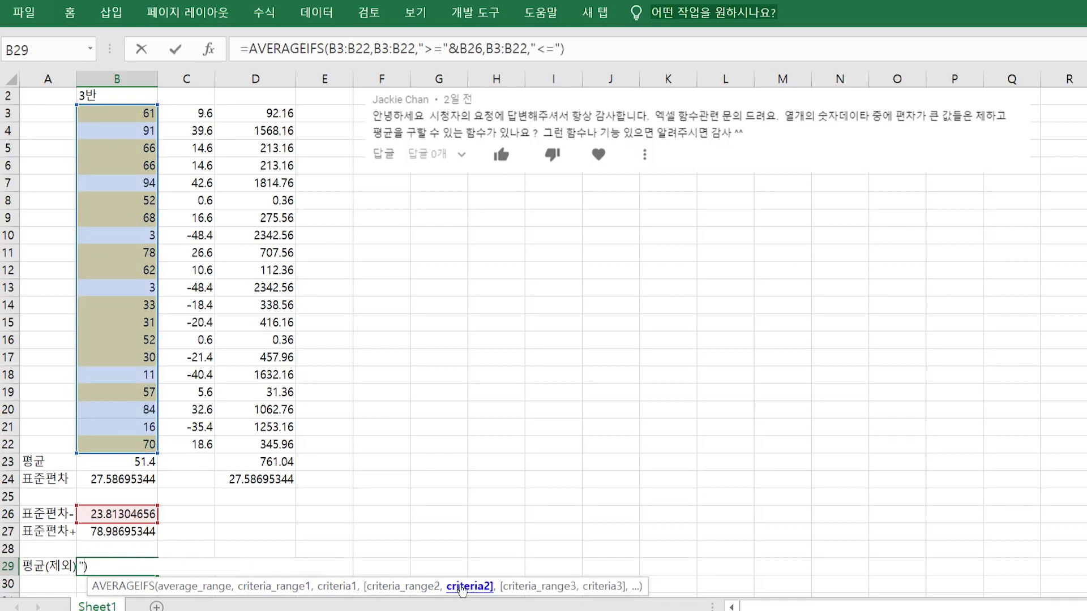
{"action": "type", "text": "&"}
{"action": "left_click", "coordinate": [118, 532]}
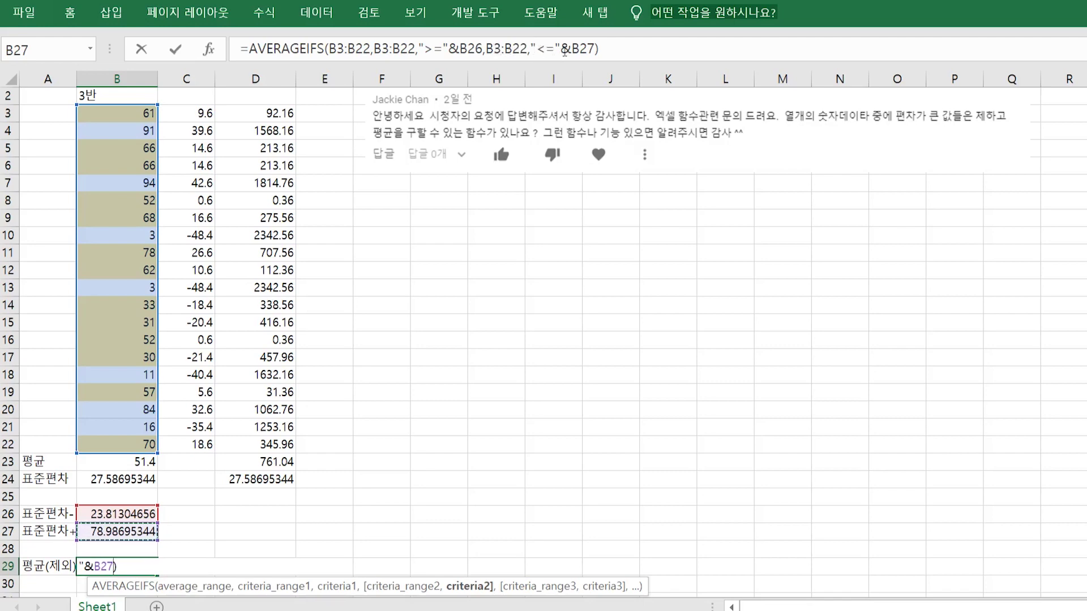
{"action": "key", "text": "Return"}
{"action": "left_click", "coordinate": [150, 568]}
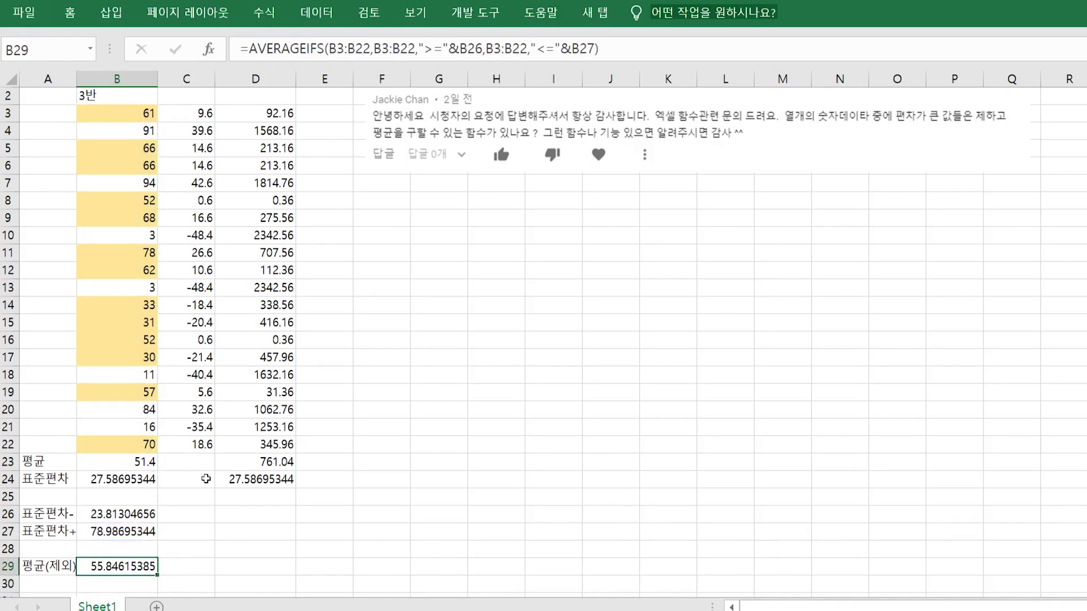
- Begin a SUMPRODUCT formula in C29 with the lower-limit condition (B3:B22>=B26)
{"action": "left_click", "coordinate": [192, 567]}
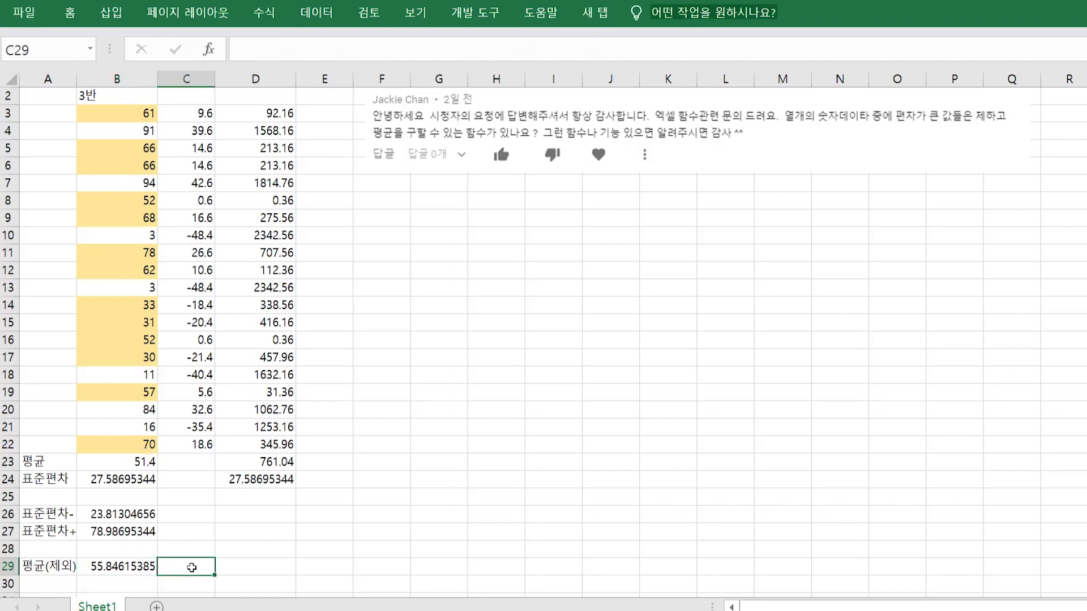
{"action": "type", "text": "=sum"}
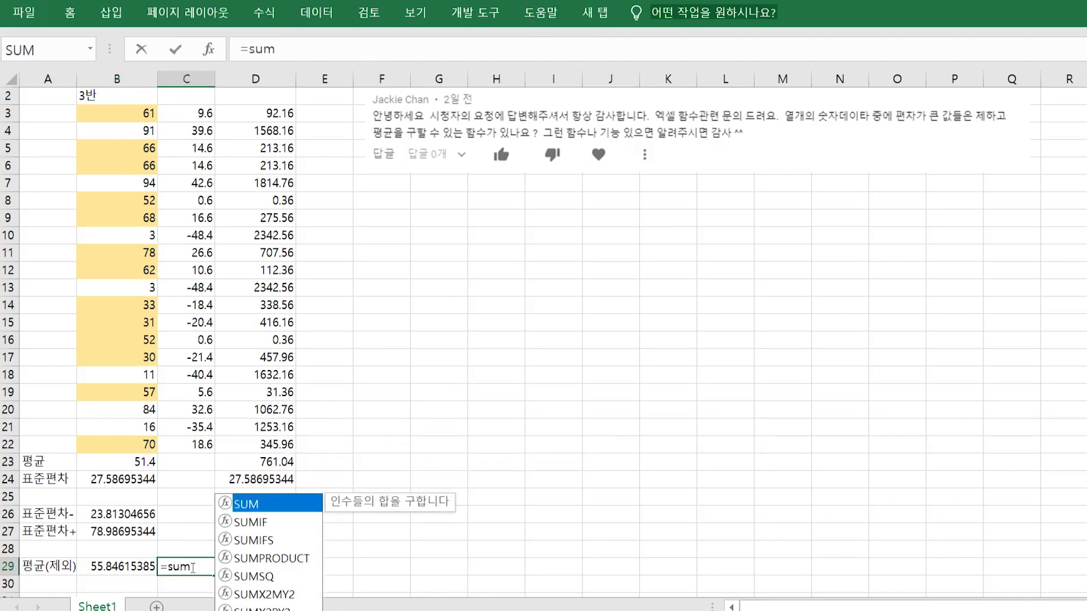
{"action": "type", "text": "product(   ("}
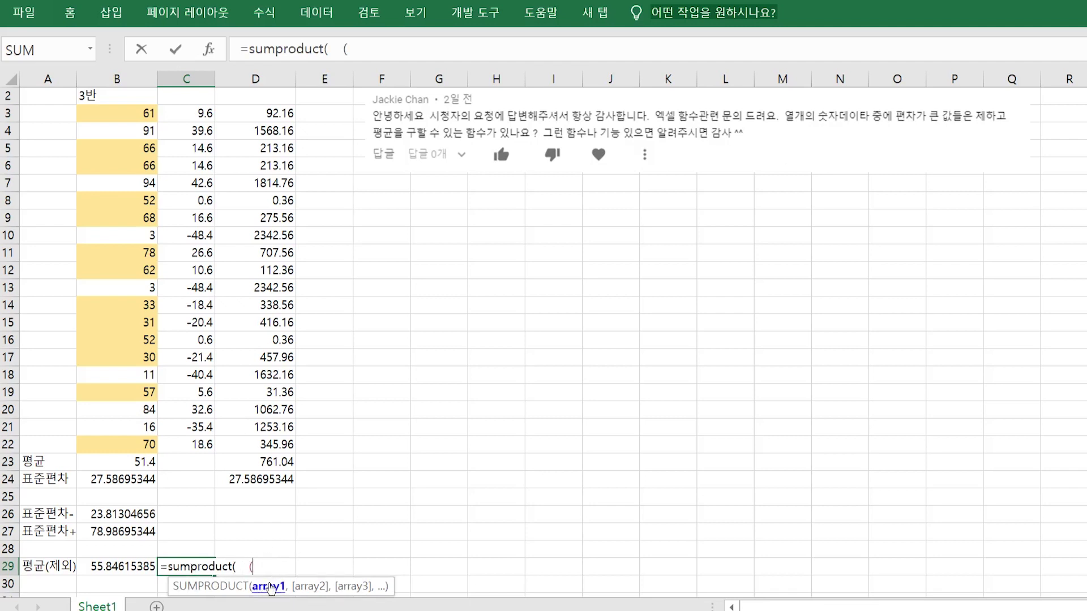
{"action": "left_click_drag", "start_coordinate": [139, 118], "coordinate": [119, 447]}
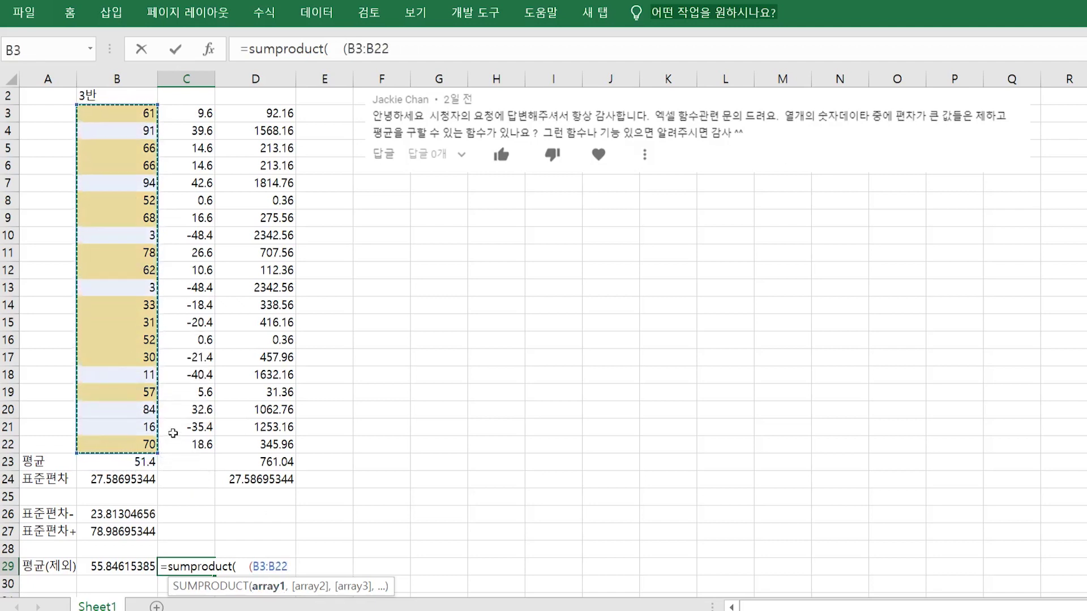
{"action": "type", "text": ">="}
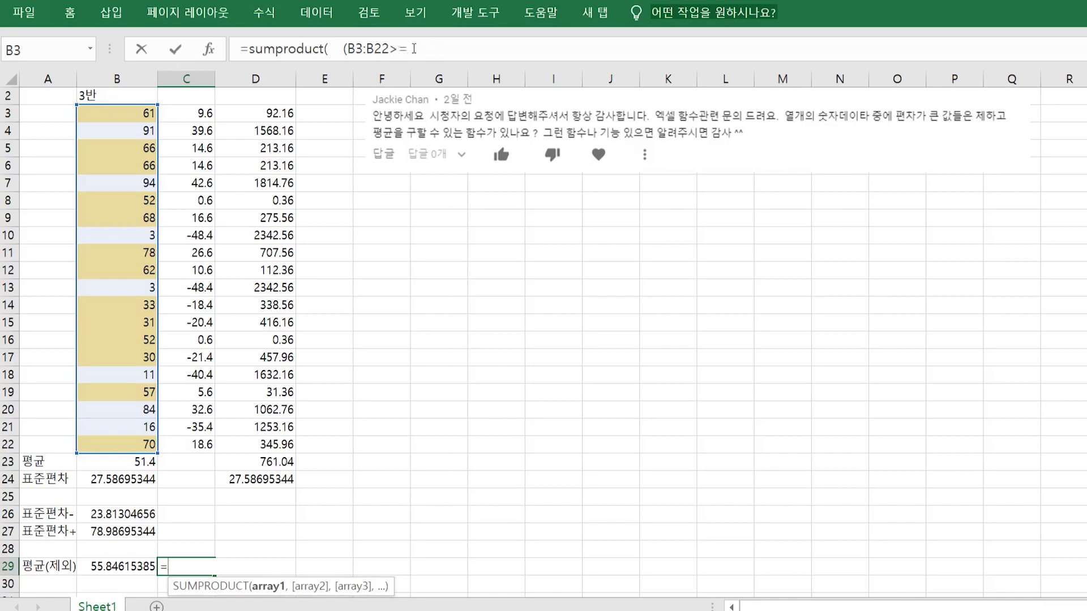
{"action": "left_click", "coordinate": [107, 516]}
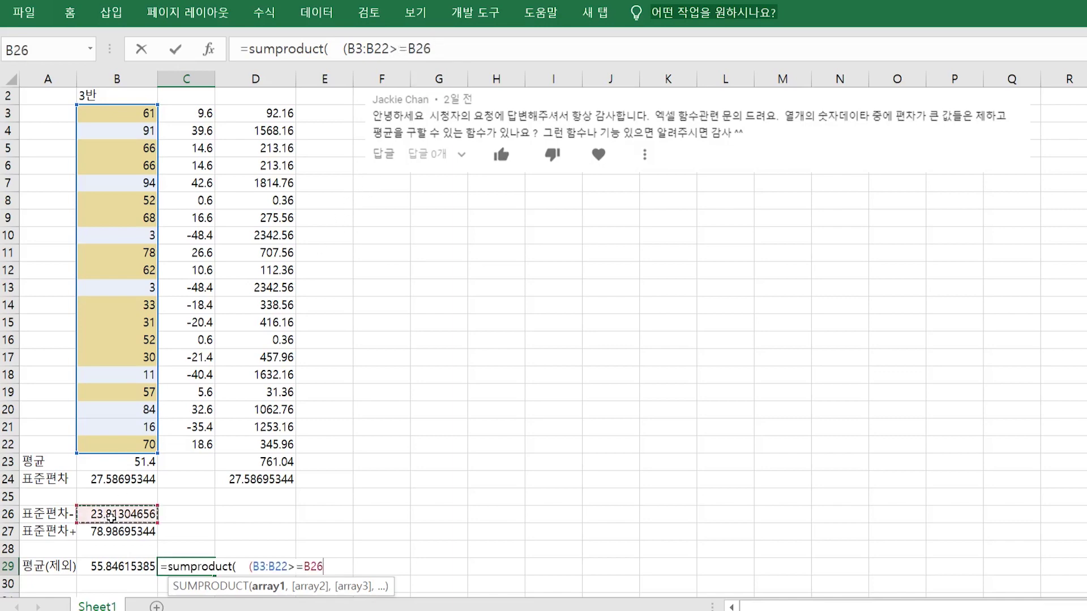
{"action": "type", "text": ")"}
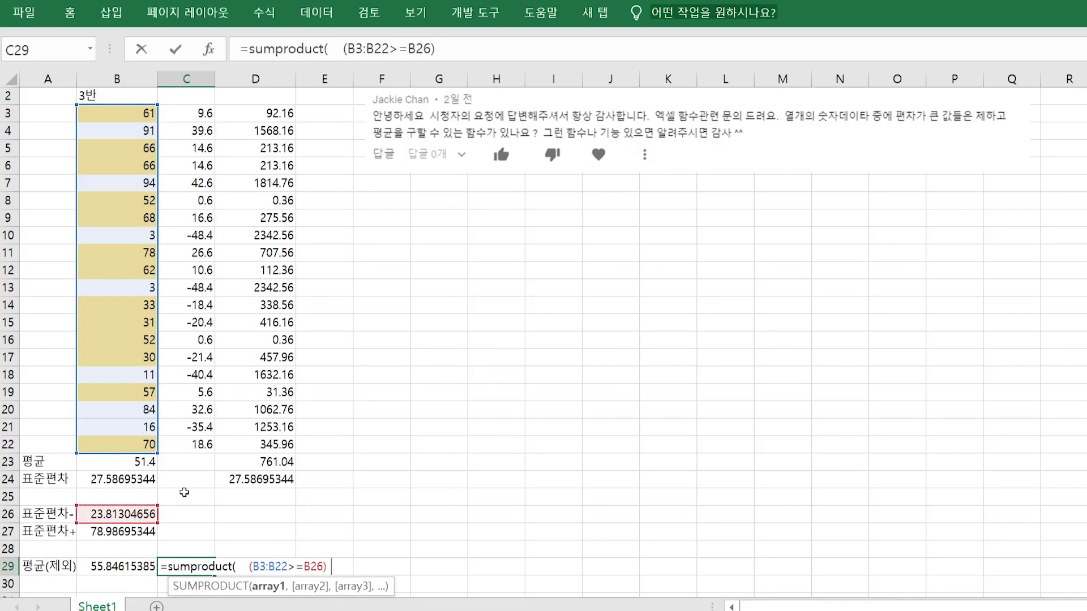
- Multiply the condition in the C29 formula by the upper-limit condition (B3:B22<=B27)
{"action": "type", "text": " * ("}
{"action": "left_click_drag", "start_coordinate": [140, 116], "coordinate": [120, 443]}
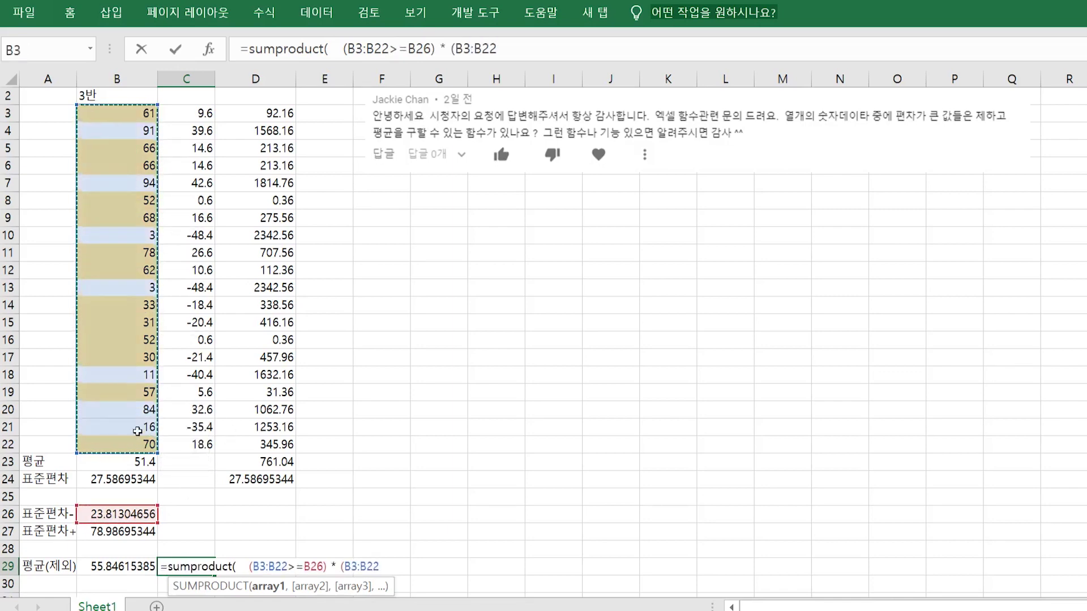
{"action": "type", "text": "<"}
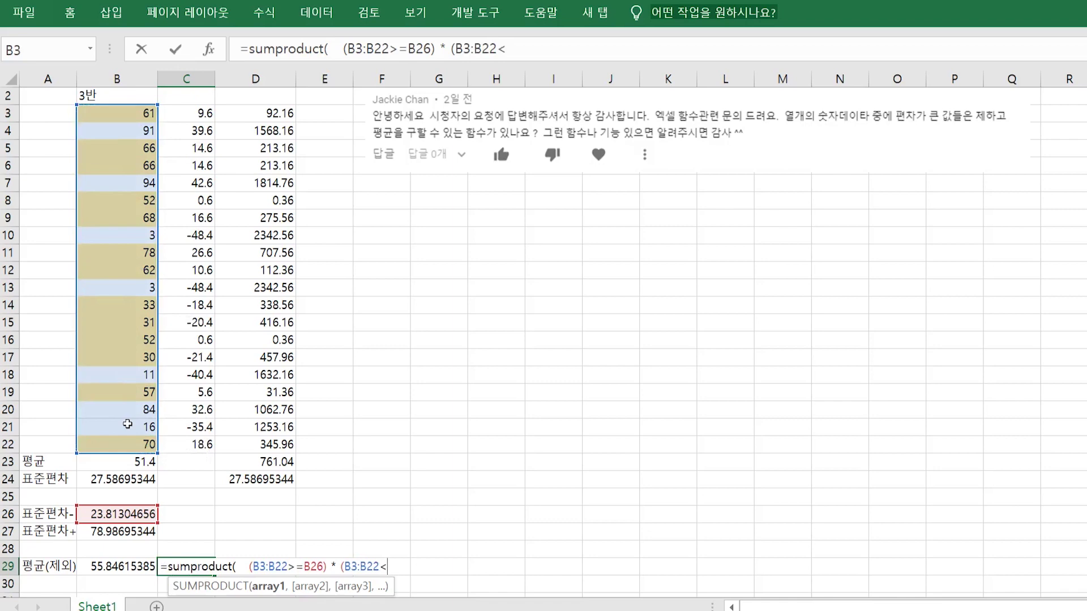
{"action": "type", "text": "="}
{"action": "left_click", "coordinate": [146, 531]}
{"action": "type", "text": ") *"}
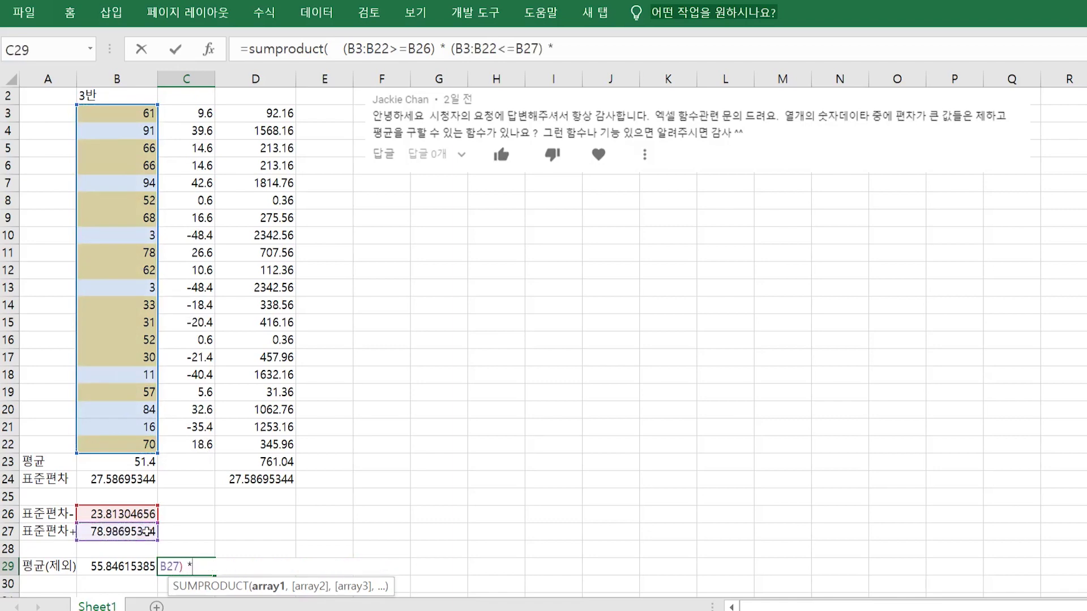
- Finish the C29 SUMPRODUCT formula by multiplying both conditions by the scores B3:B22
{"action": "left_click_drag", "start_coordinate": [150, 114], "coordinate": [123, 442]}
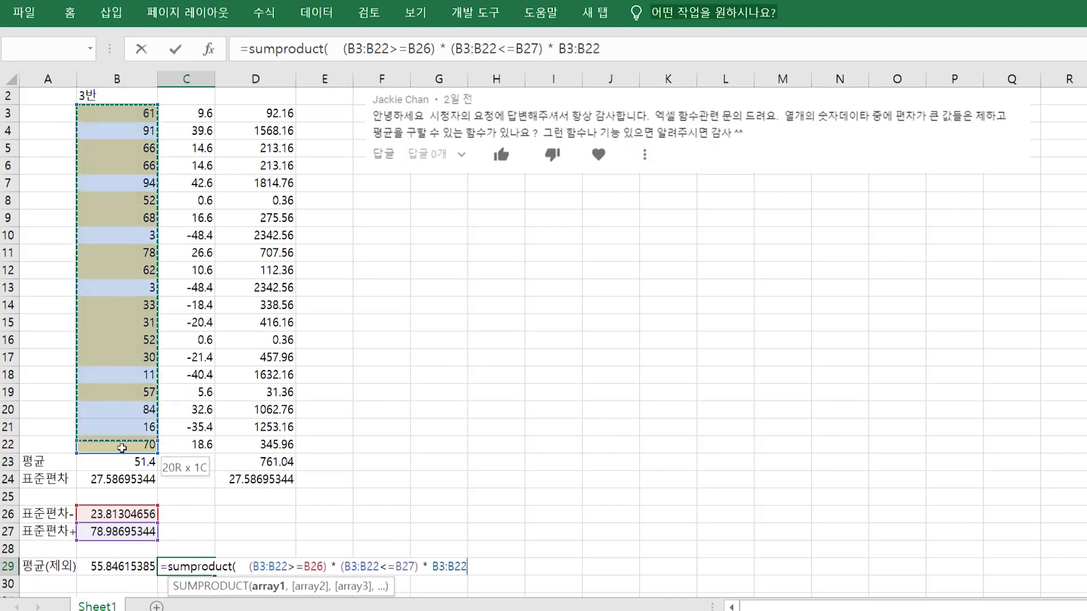
{"action": "type", "text": ")"}
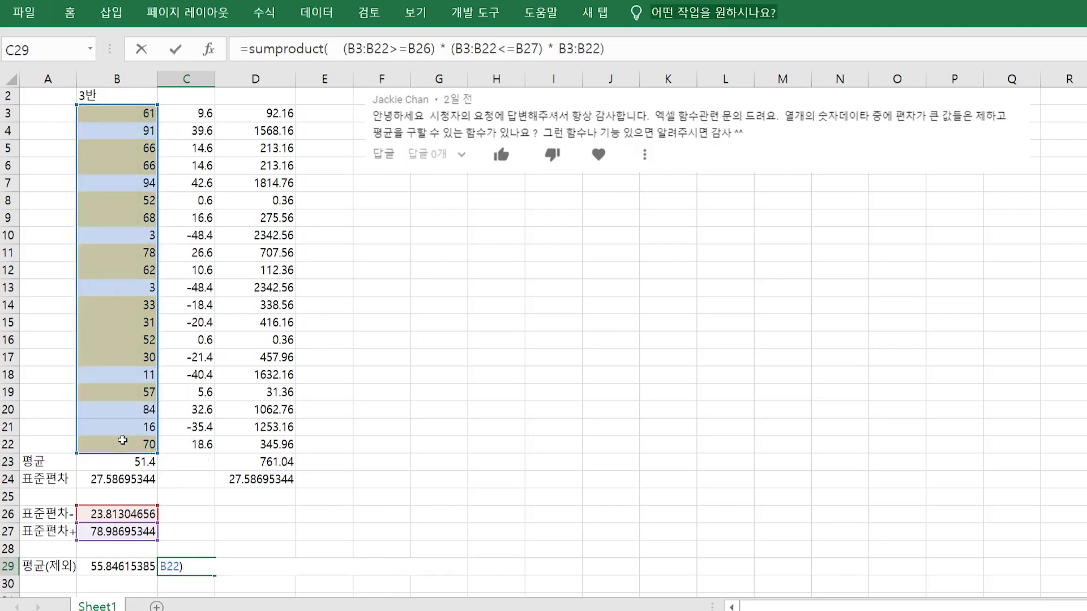
{"action": "key", "text": "Return"}
- Extend the C29 formula with a division by a copy of its own SUMPRODUCT expression
{"action": "left_click", "coordinate": [195, 571]}
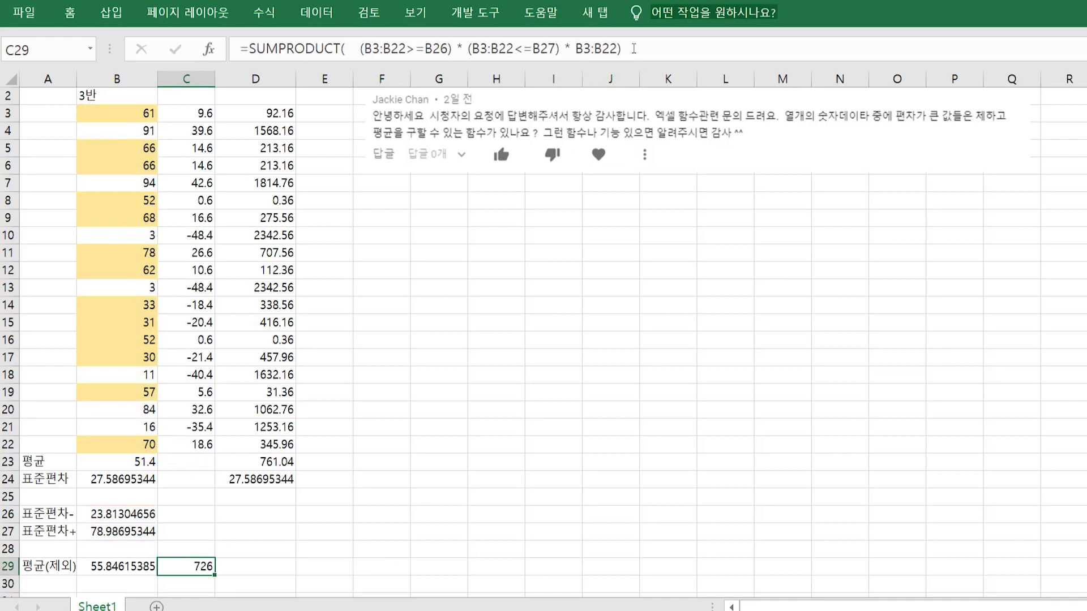
{"action": "left_click_drag", "start_coordinate": [634, 49], "coordinate": [249, 49]}
{"action": "key", "text": "ctrl+c"}
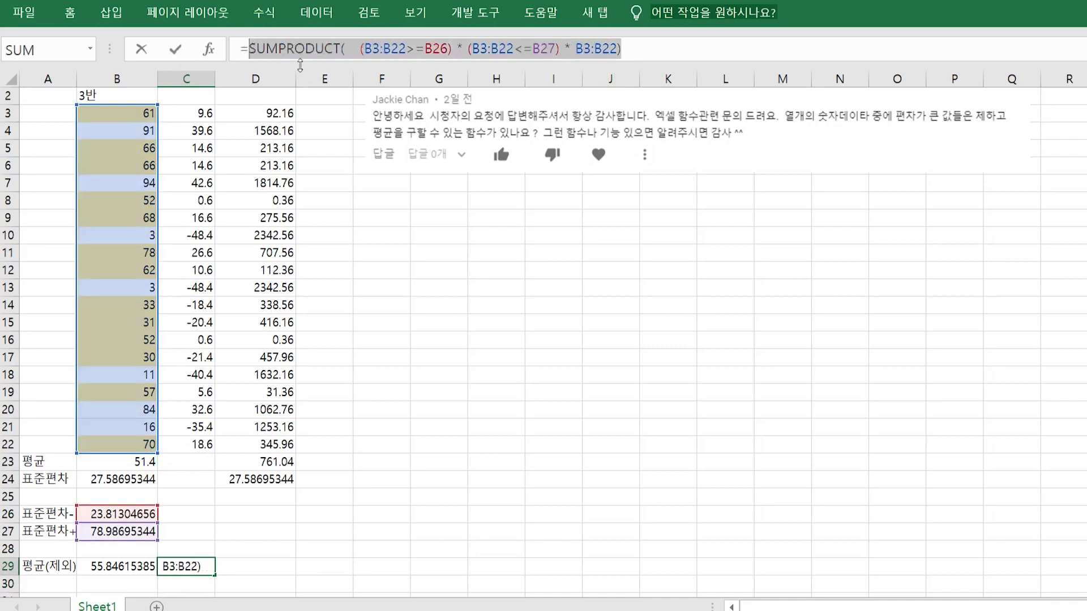
{"action": "left_click", "coordinate": [643, 50]}
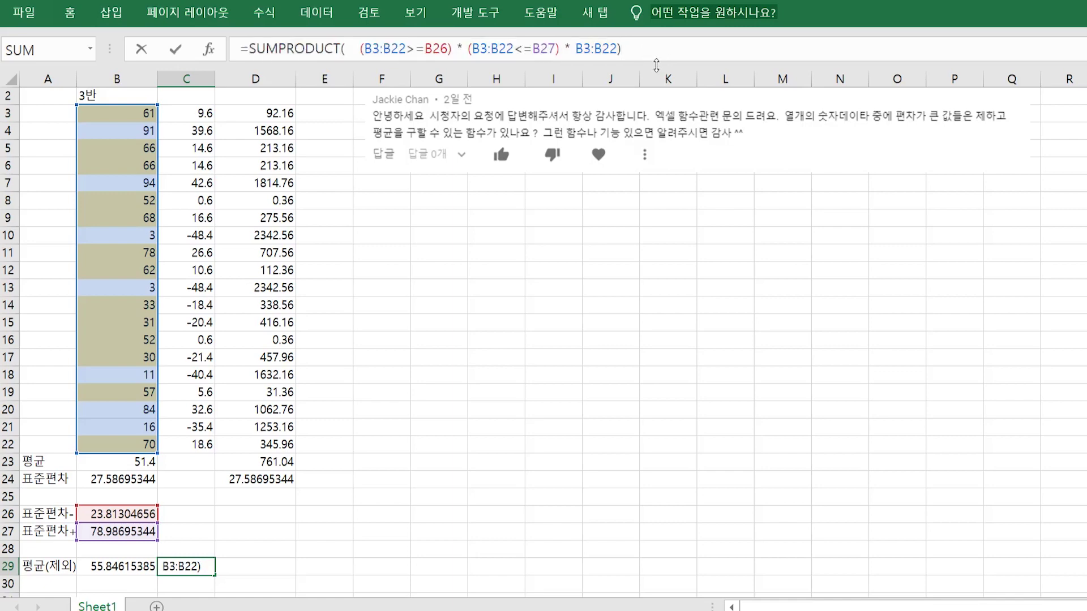
{"action": "key", "text": "ctrl+v"}
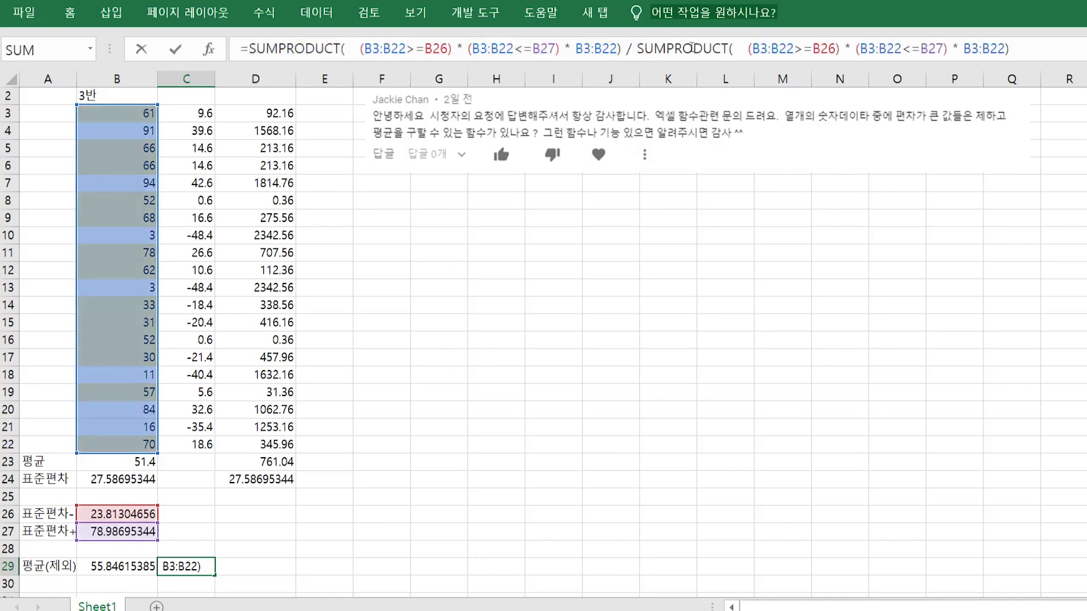
- Replace the score range B3:B22 at the end of the divisor in C29 with 1, and compare the result with B29
{"action": "left_click_drag", "start_coordinate": [965, 45], "coordinate": [1005, 48]}
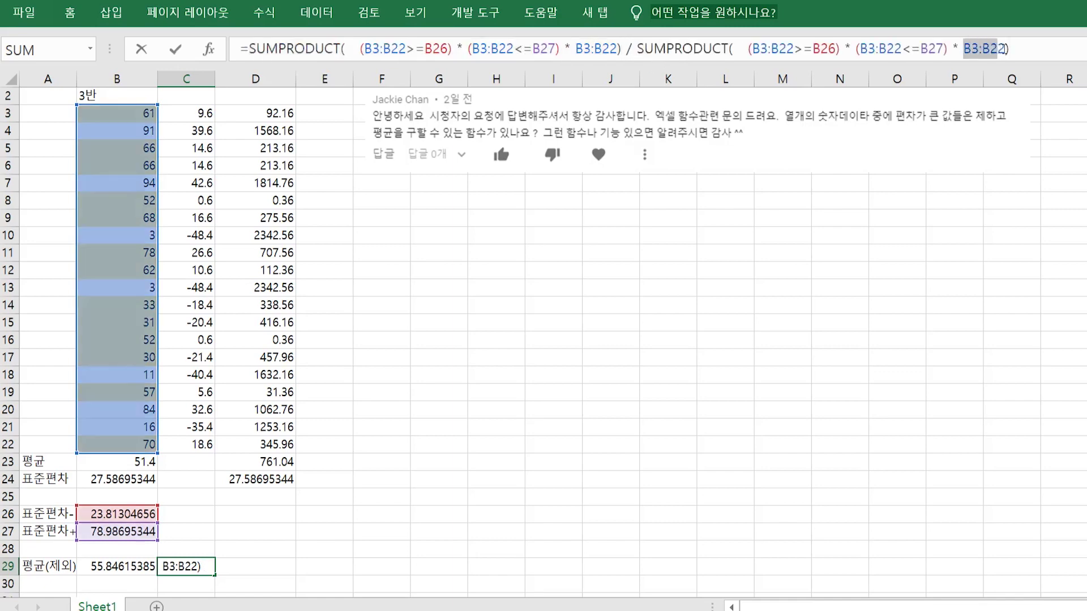
{"action": "type", "text": "1"}
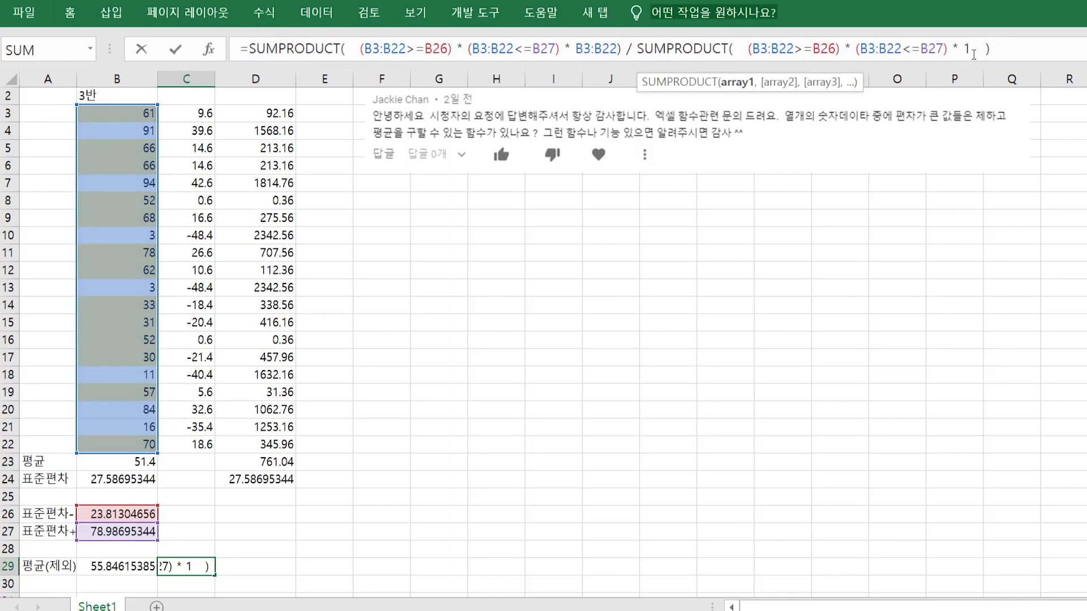
{"action": "key", "text": "Return"}
{"action": "left_click", "coordinate": [195, 568]}
{"action": "left_click", "coordinate": [134, 567]}
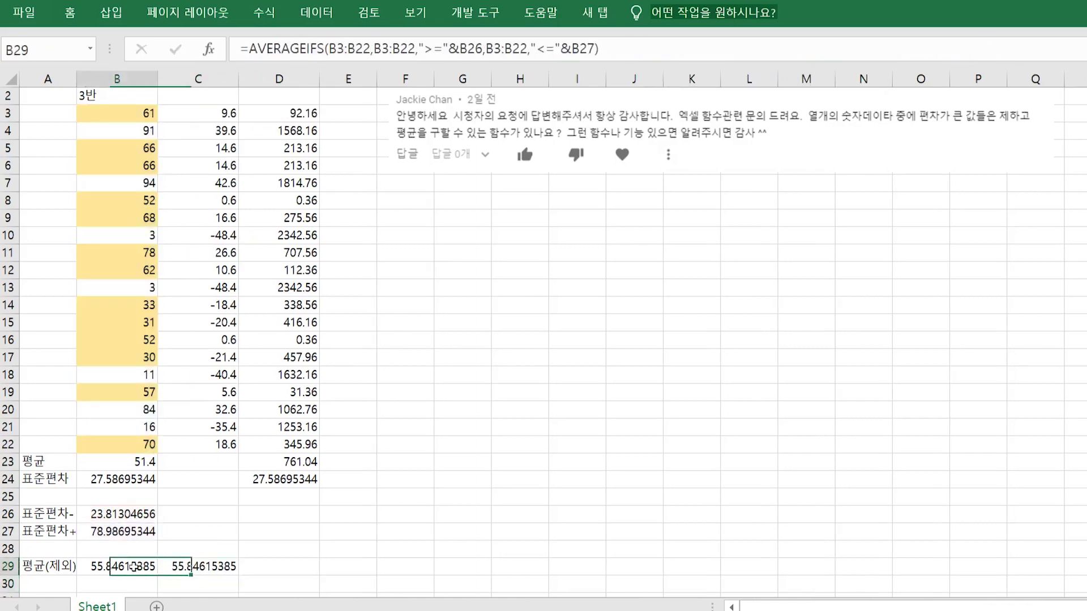
{"action": "left_click", "coordinate": [189, 564]}
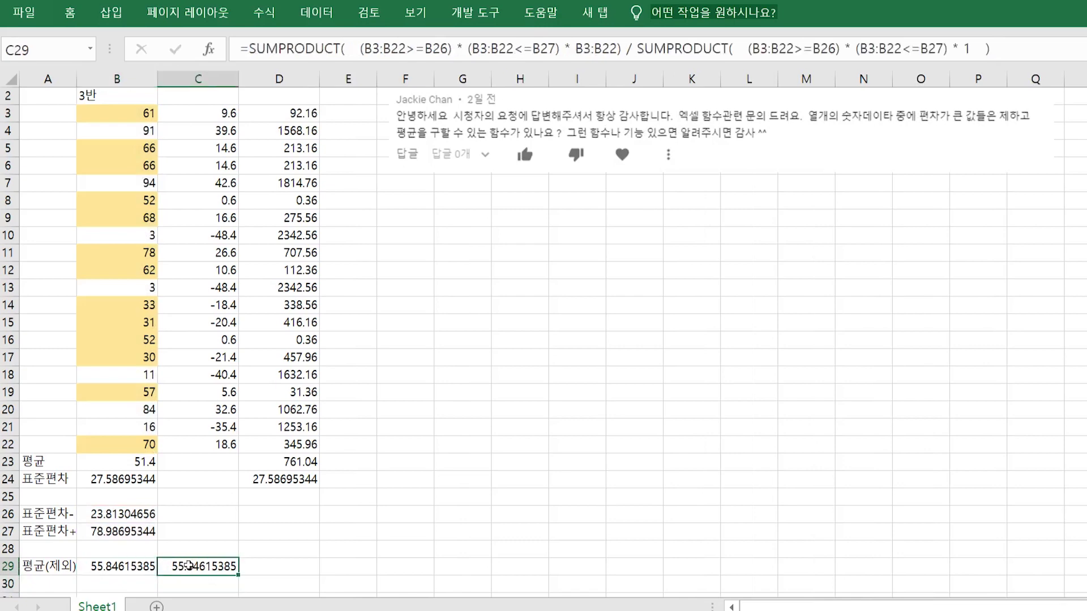